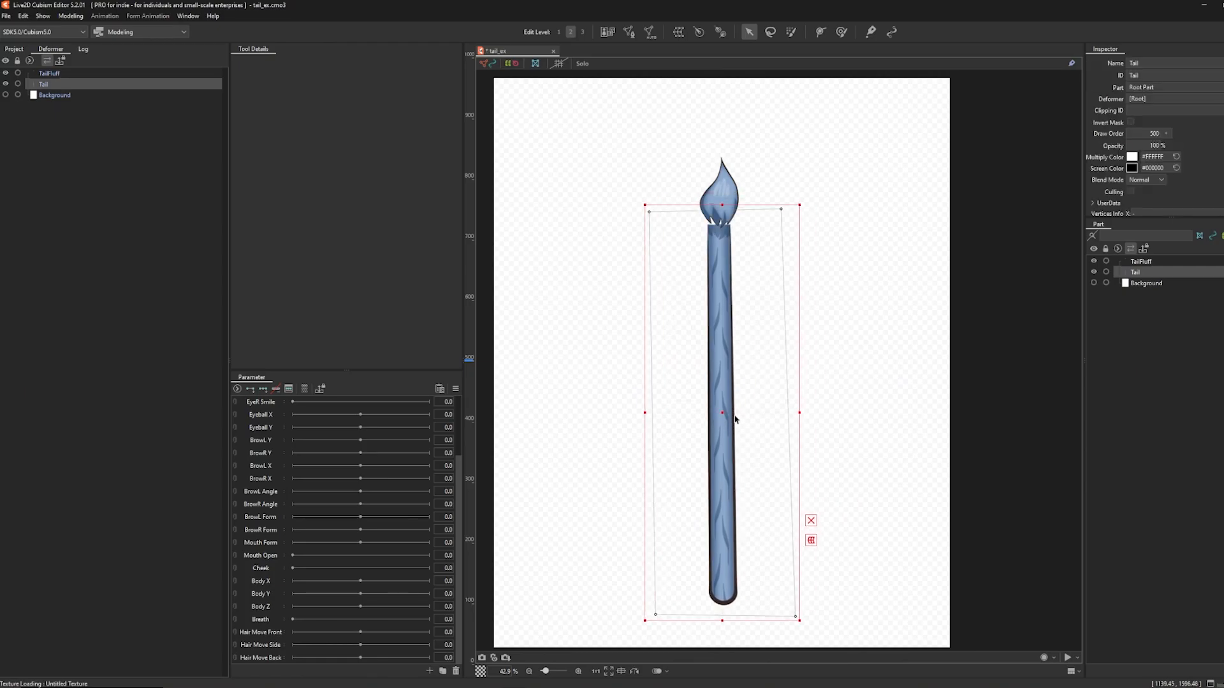
key(ctrl+z)
click(1160, 262)
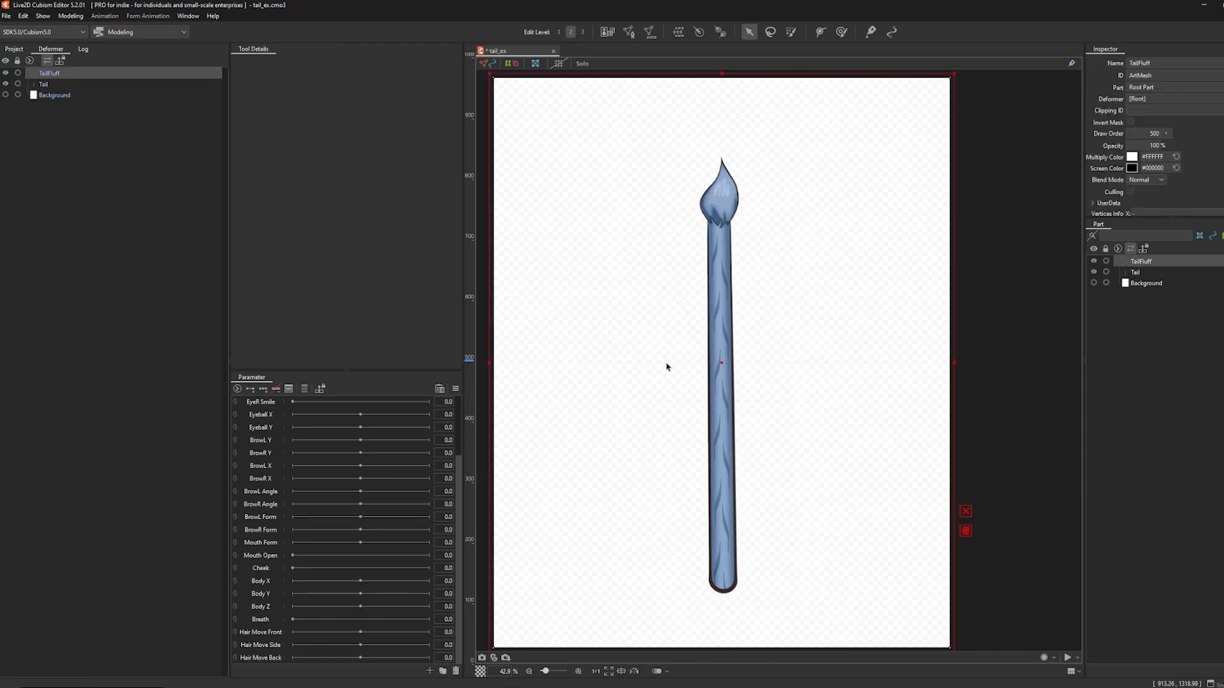
mouse_move(732, 364)
mouse_down()
mouse_move(689, 374)
mouse_move(751, 374)
mouse_up()
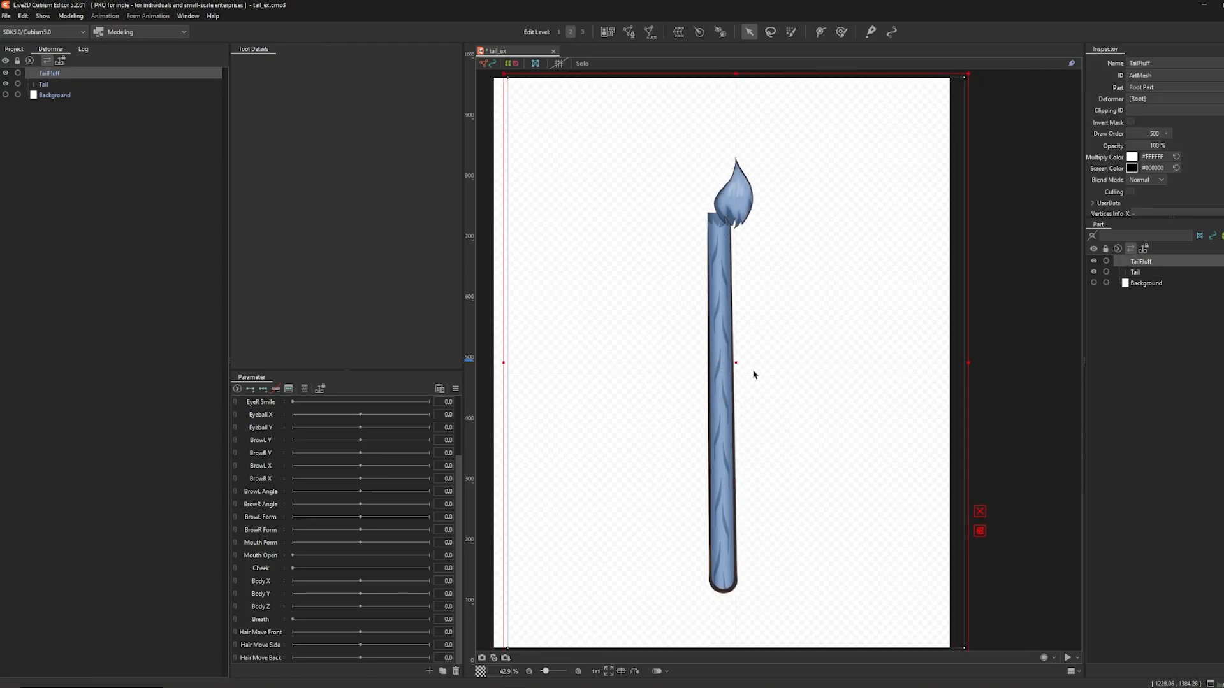
key(ctrl+z)
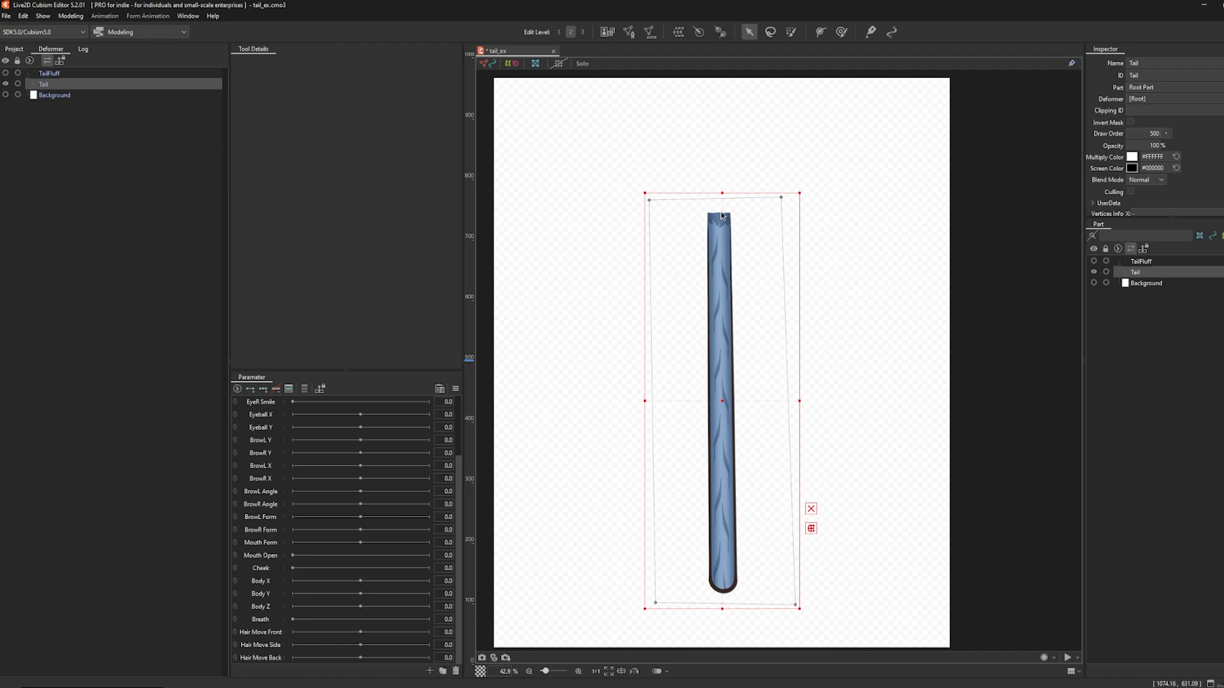
Start editing the Tail's mesh and remove all of its existing mesh points.
scroll(712, 127, down, 1)
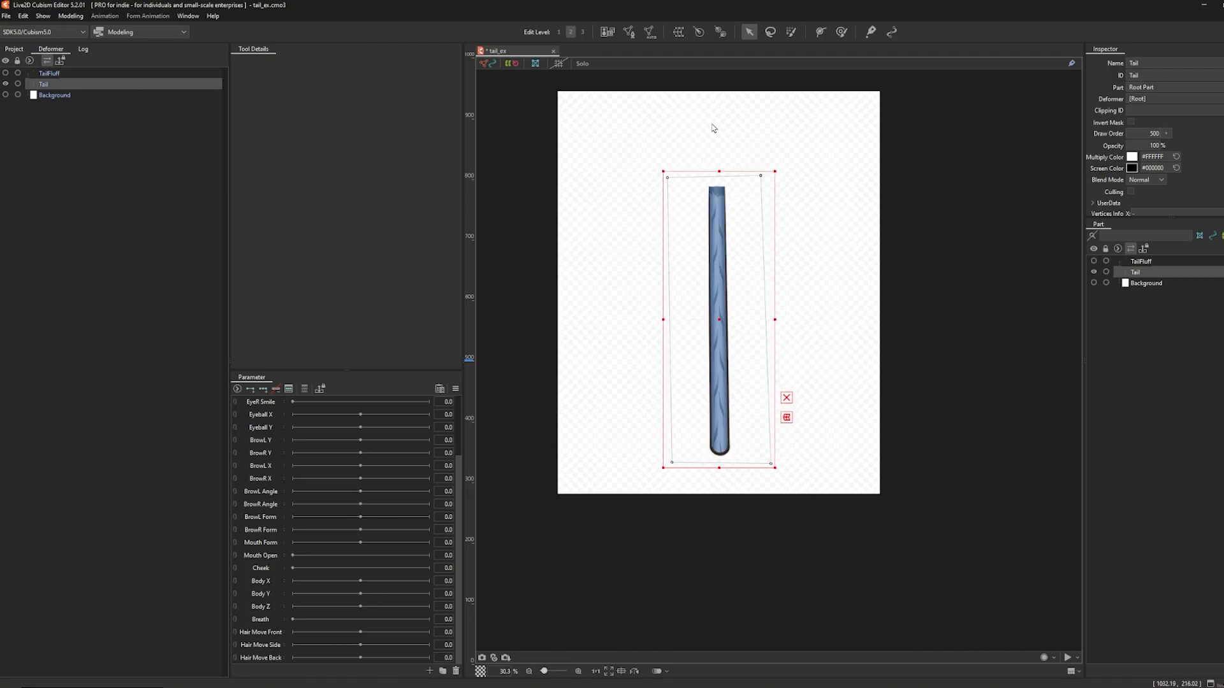
scroll(712, 127, up, 1)
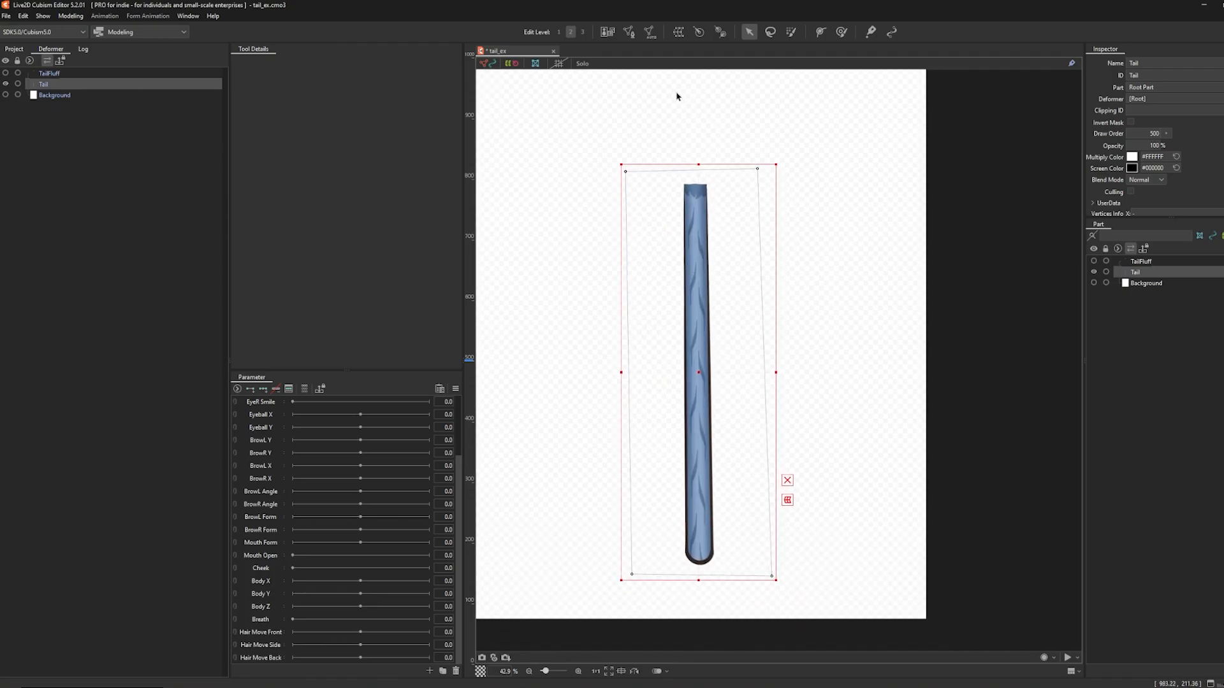
click(629, 31)
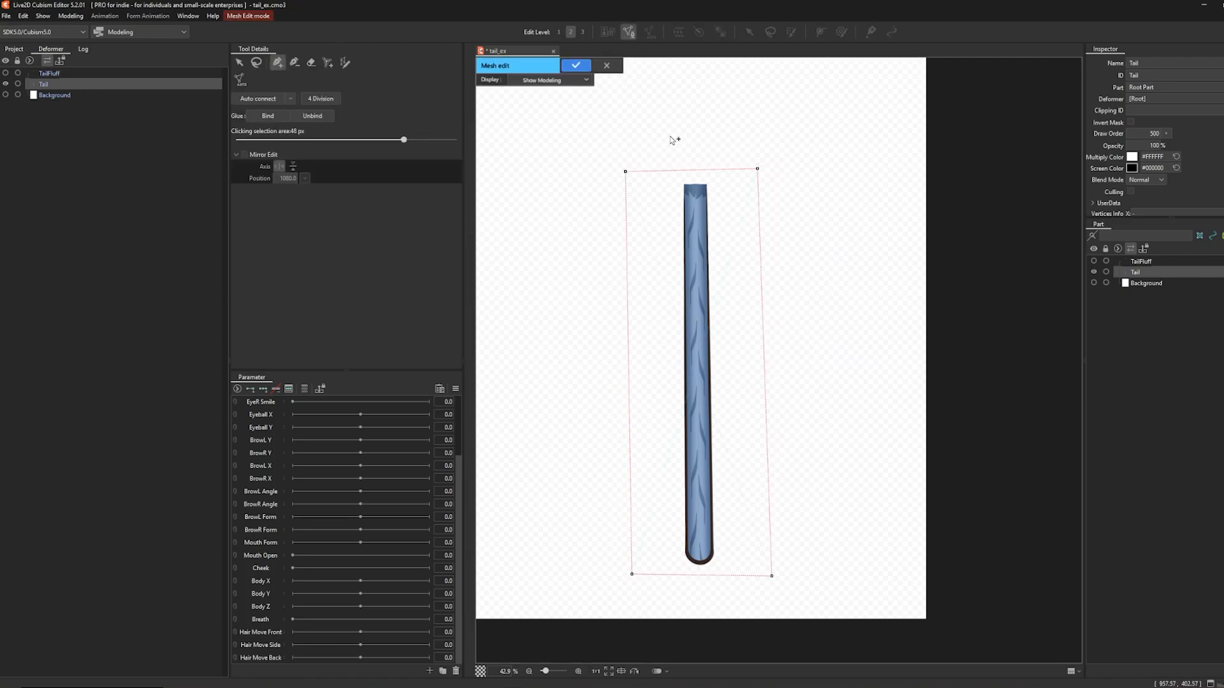
click(240, 63)
mouse_move(563, 141)
mouse_down()
mouse_move(652, 229)
mouse_move(879, 603)
mouse_up()
drag(879, 604, 880, 605)
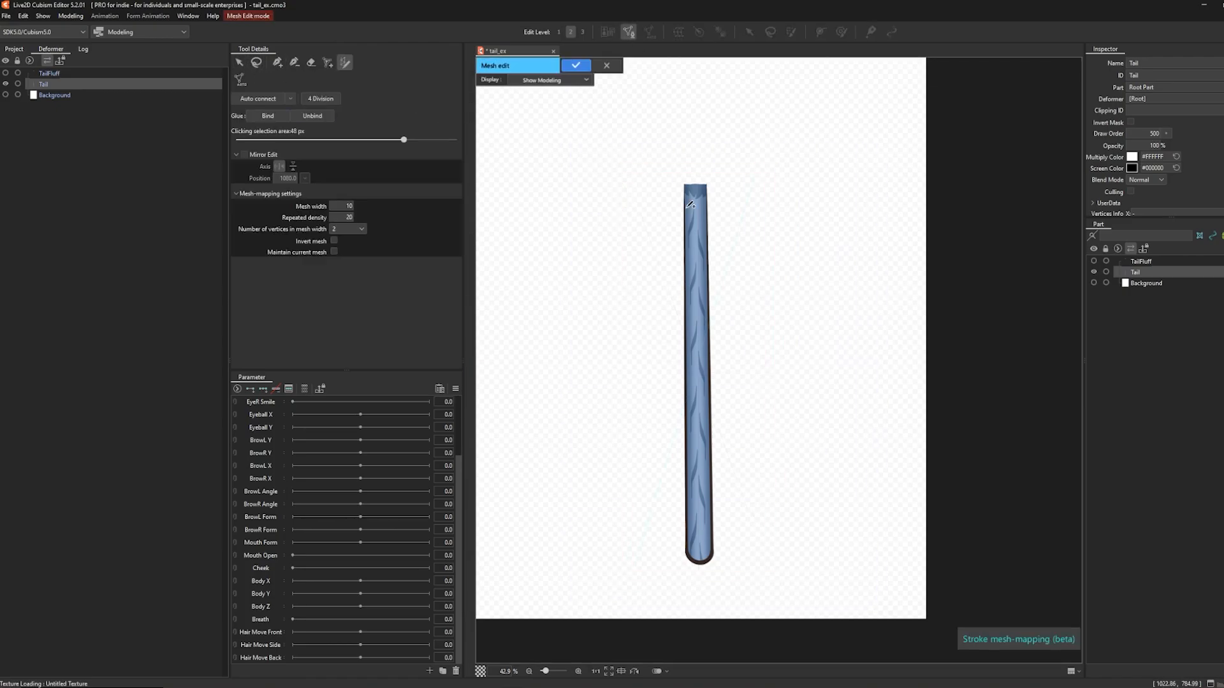
Trace the tail's whole outline with stroke mesh-mapping and confirm the stroke to generate its edge mesh.
drag(690, 204, 699, 555)
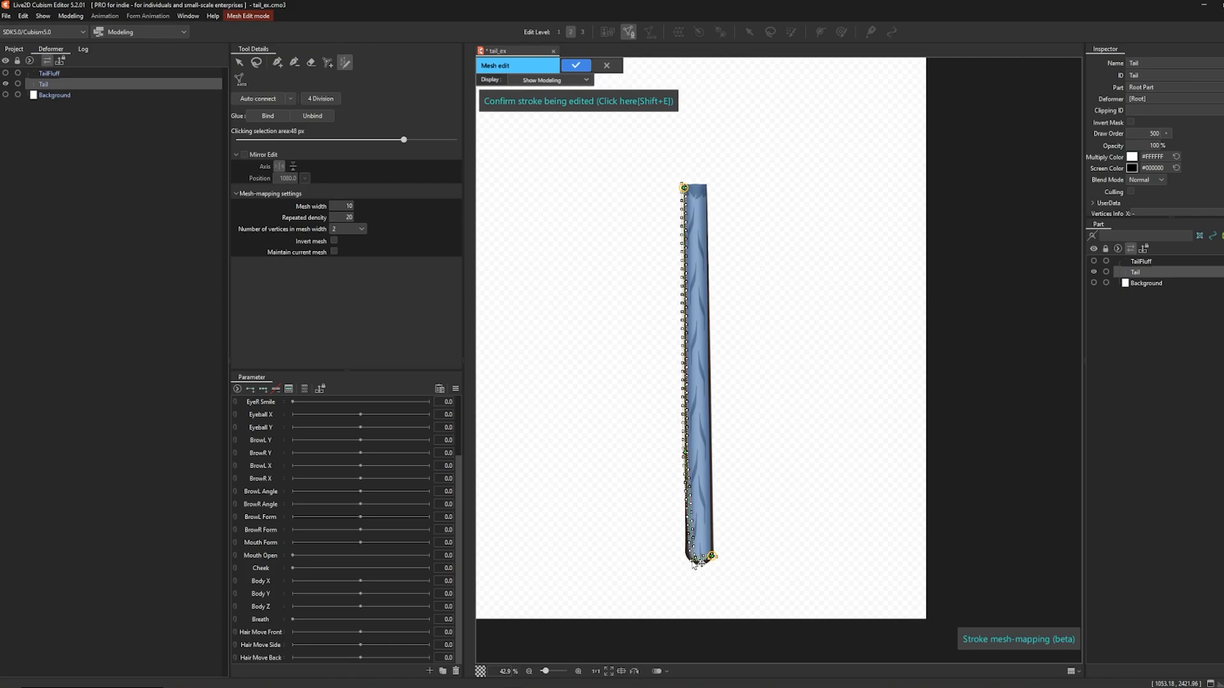
scroll(724, 218, up, 5)
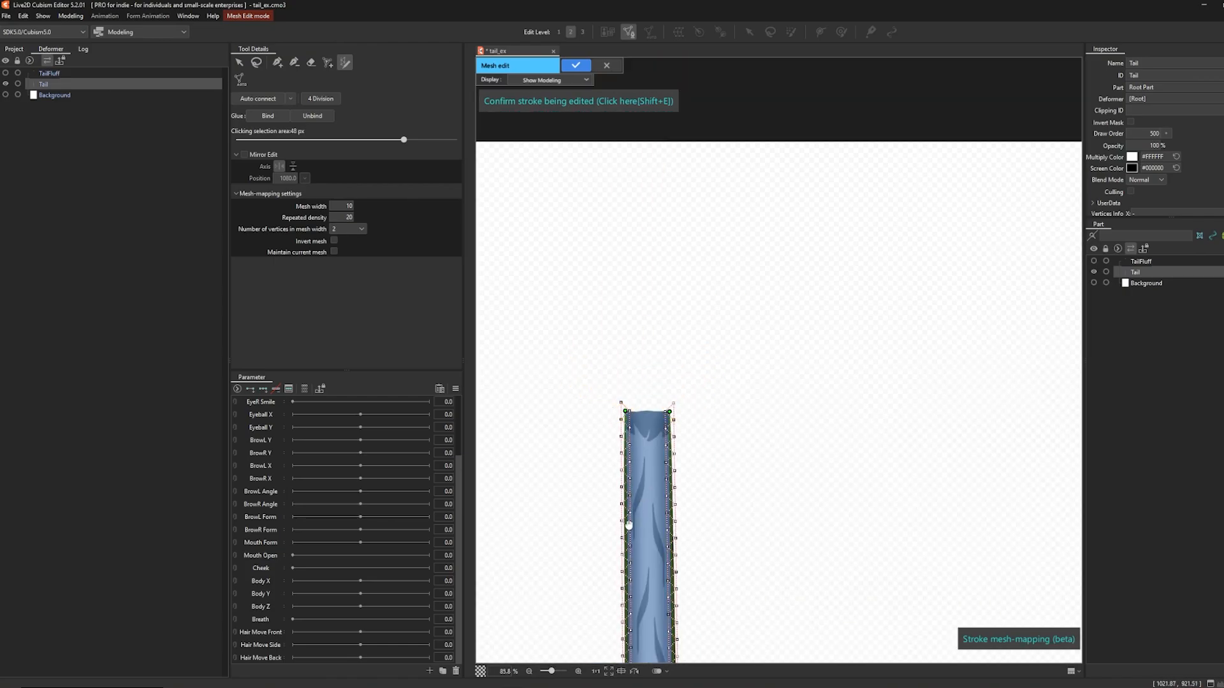
scroll(657, 465, up, 5)
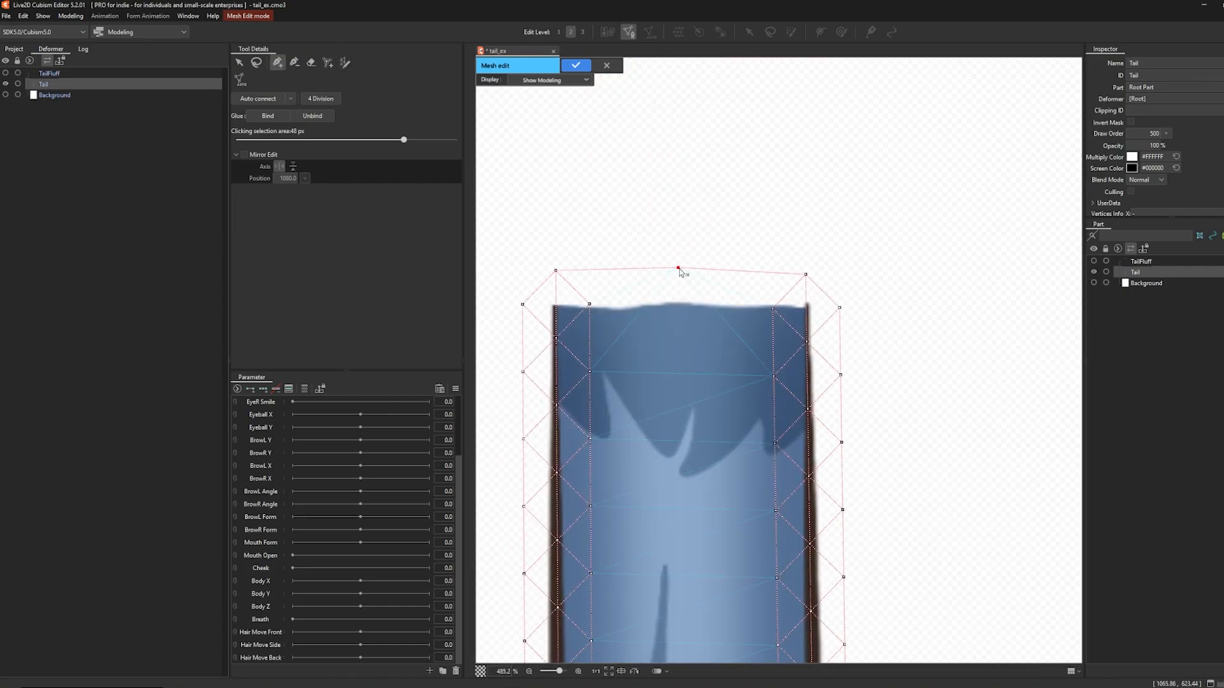
Add mesh points down the middle of the tail and confirm the mesh edit.
click(669, 362)
click(673, 458)
click(668, 121)
click(669, 173)
click(674, 244)
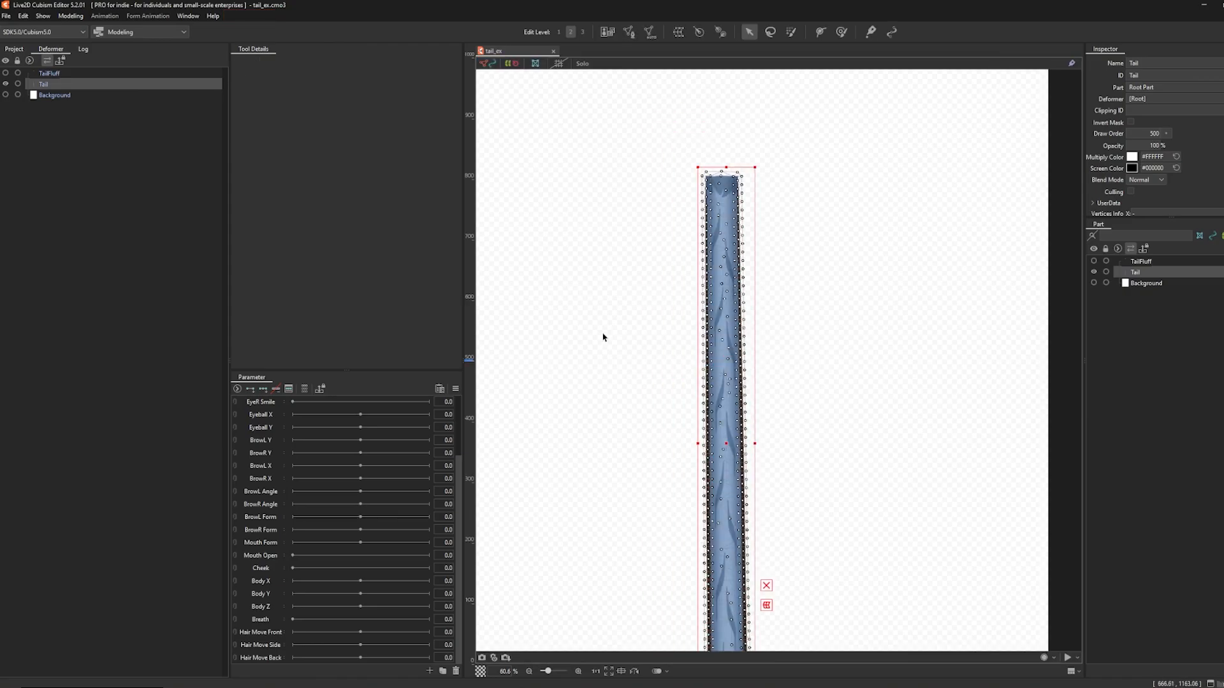
Create a deform path with six points along the tail's centre, from the rounded end to the flat end.
drag(603, 333, 596, 247)
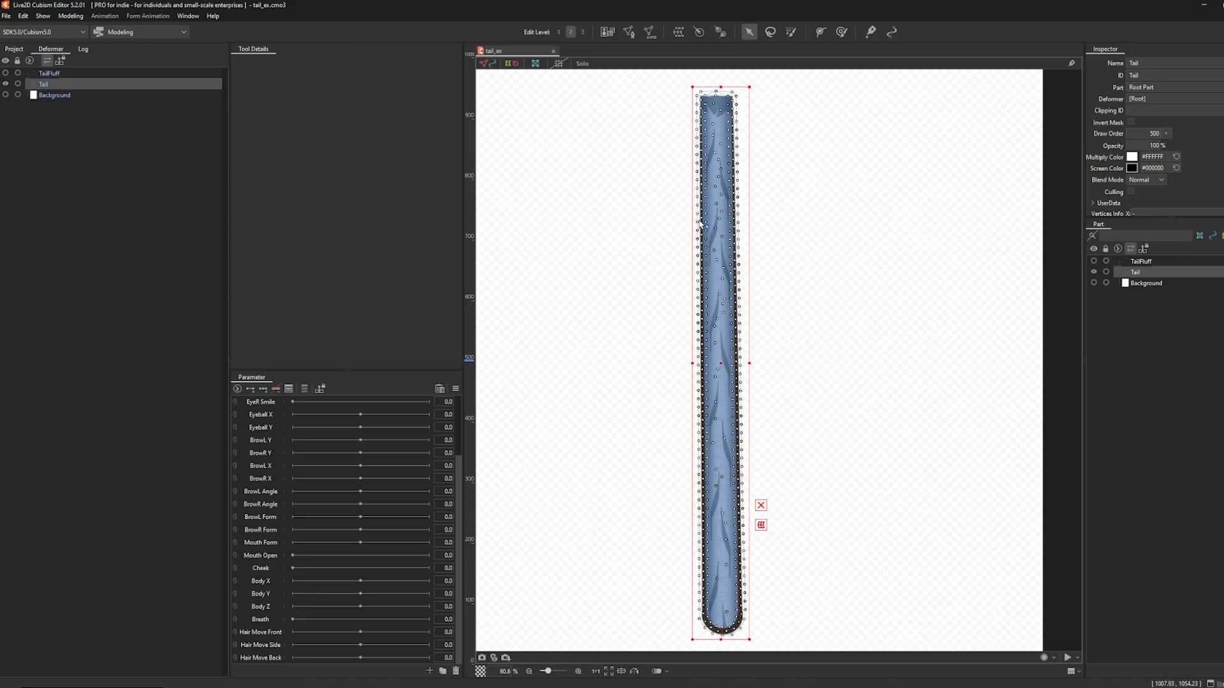
scroll(701, 223, down, 2)
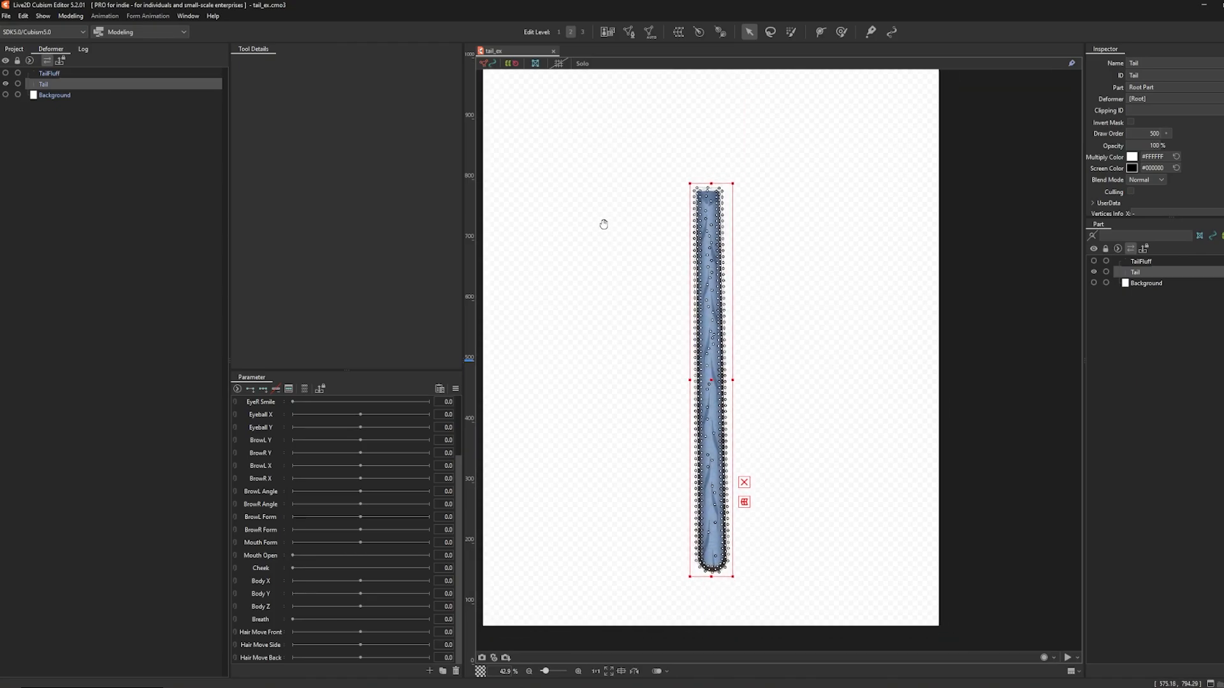
click(819, 33)
click(713, 578)
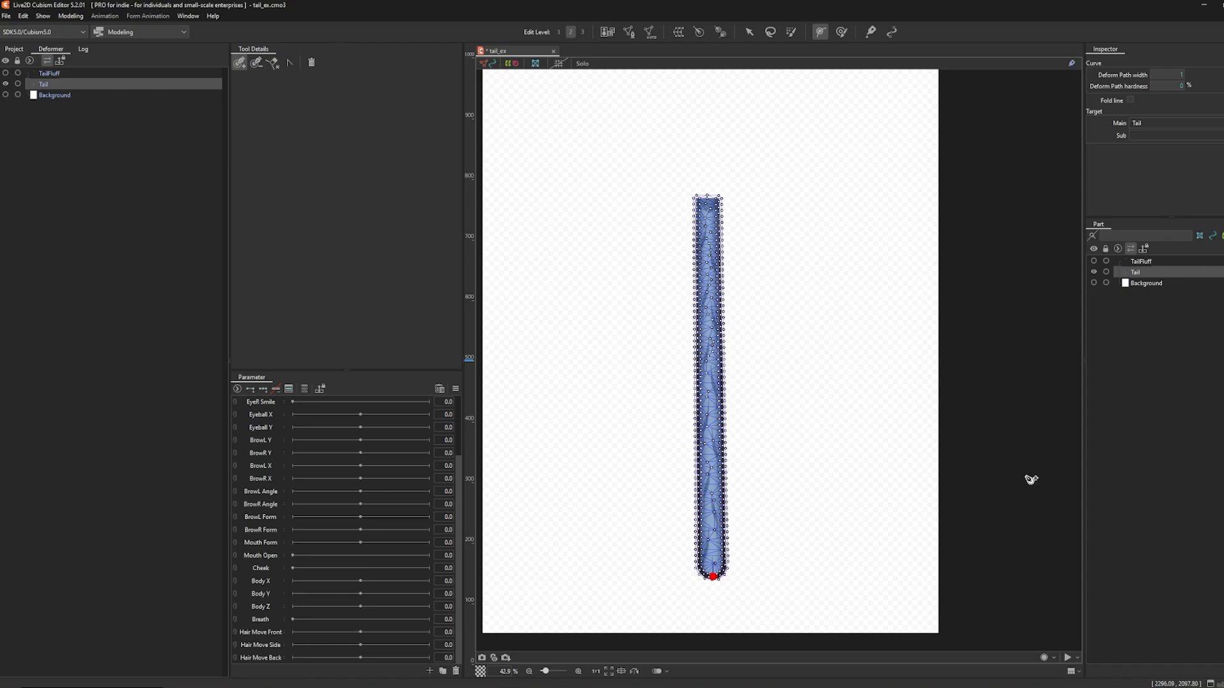
click(1094, 261)
click(1094, 261)
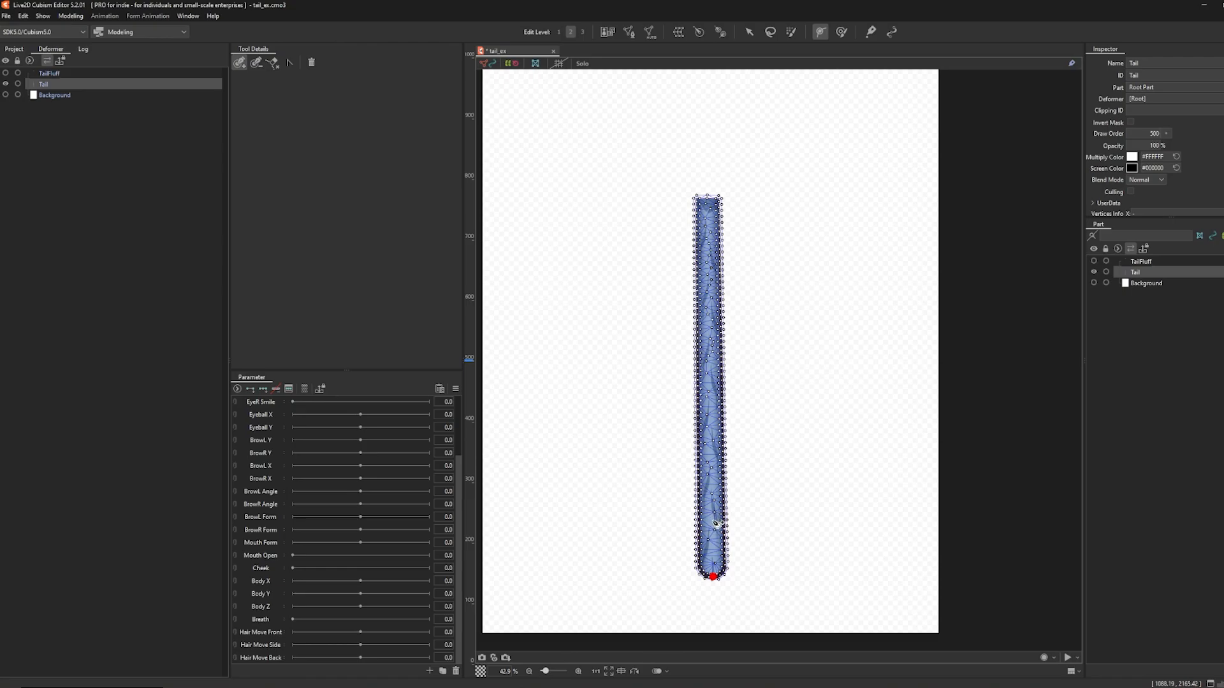
click(711, 510)
click(711, 433)
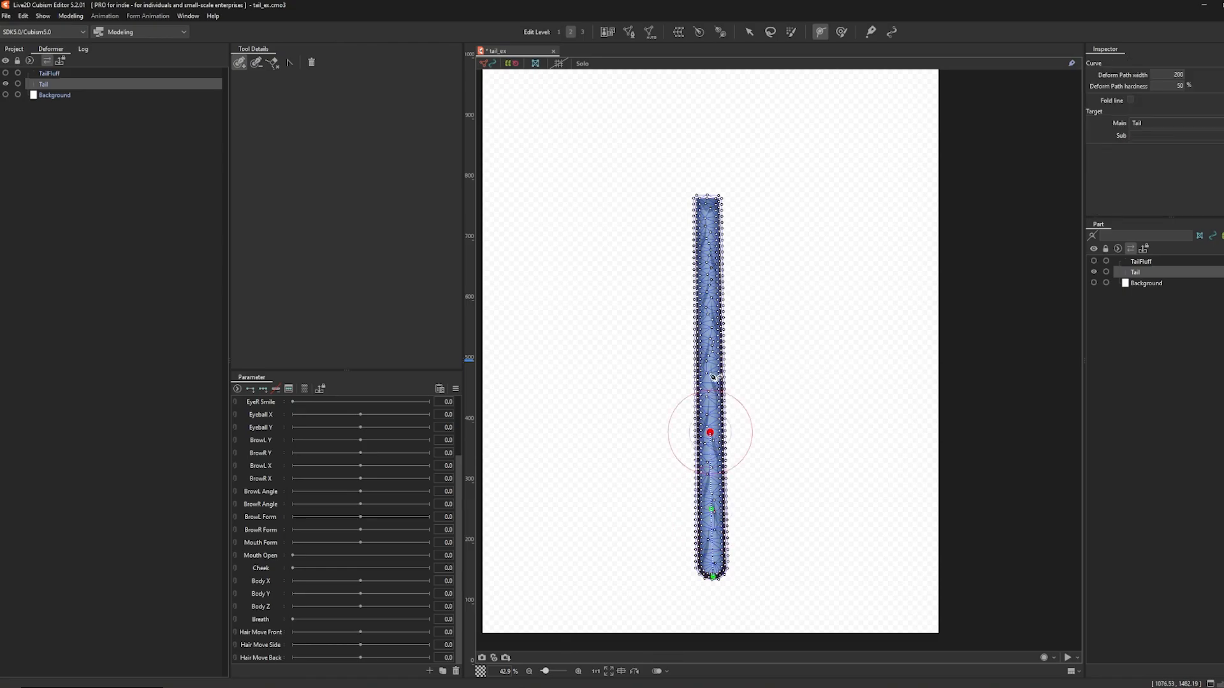
click(710, 366)
click(709, 295)
click(707, 197)
drag(708, 197, 710, 199)
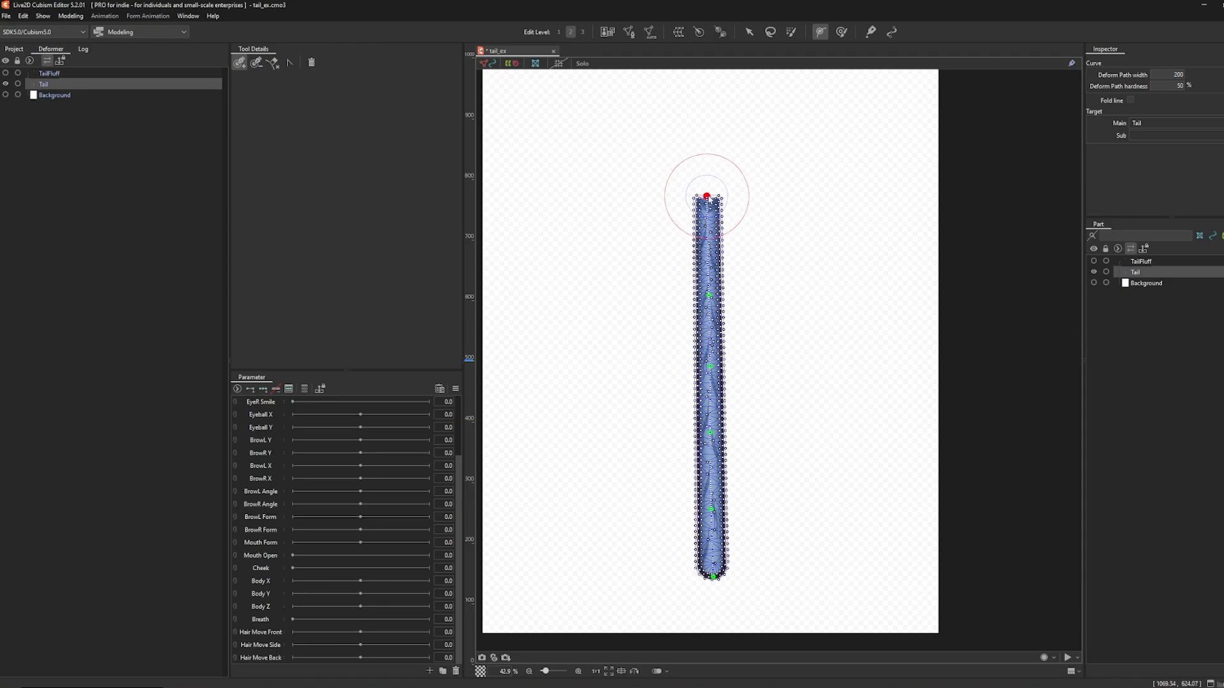
Move the deform path's intermediate points along the tail's centre to space them more evenly.
click(707, 262)
click(708, 347)
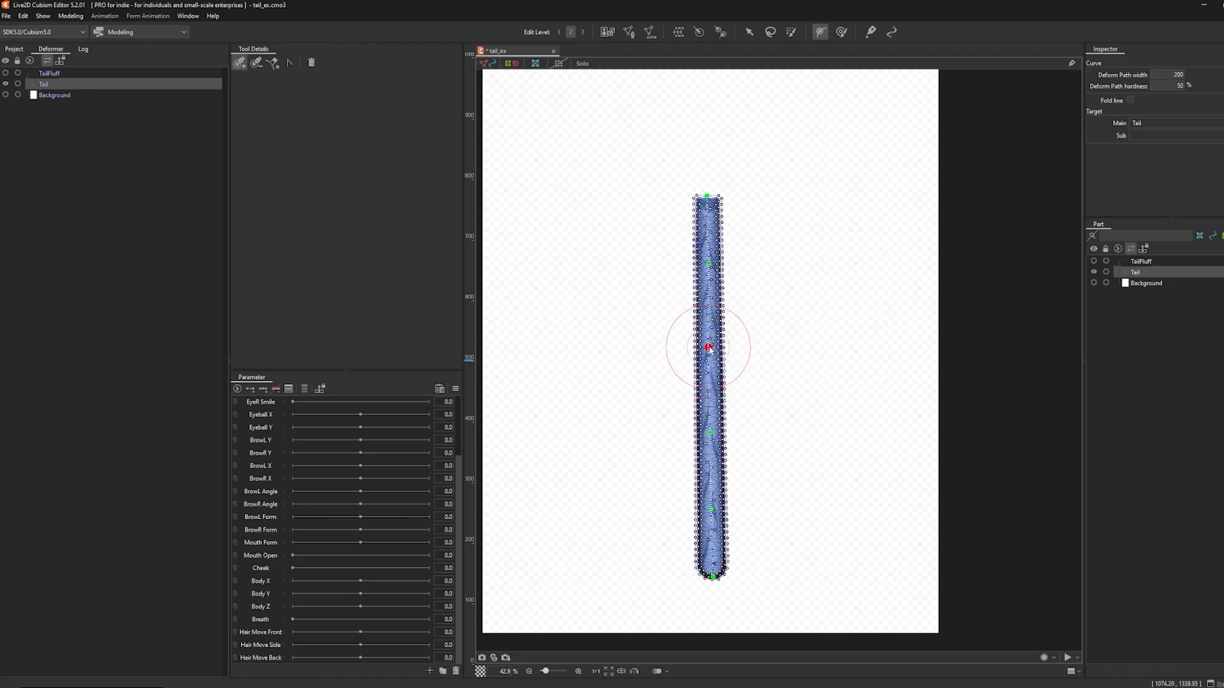
drag(710, 433, 711, 416)
Apply skinning to the tail using its deformation path.
click(71, 16)
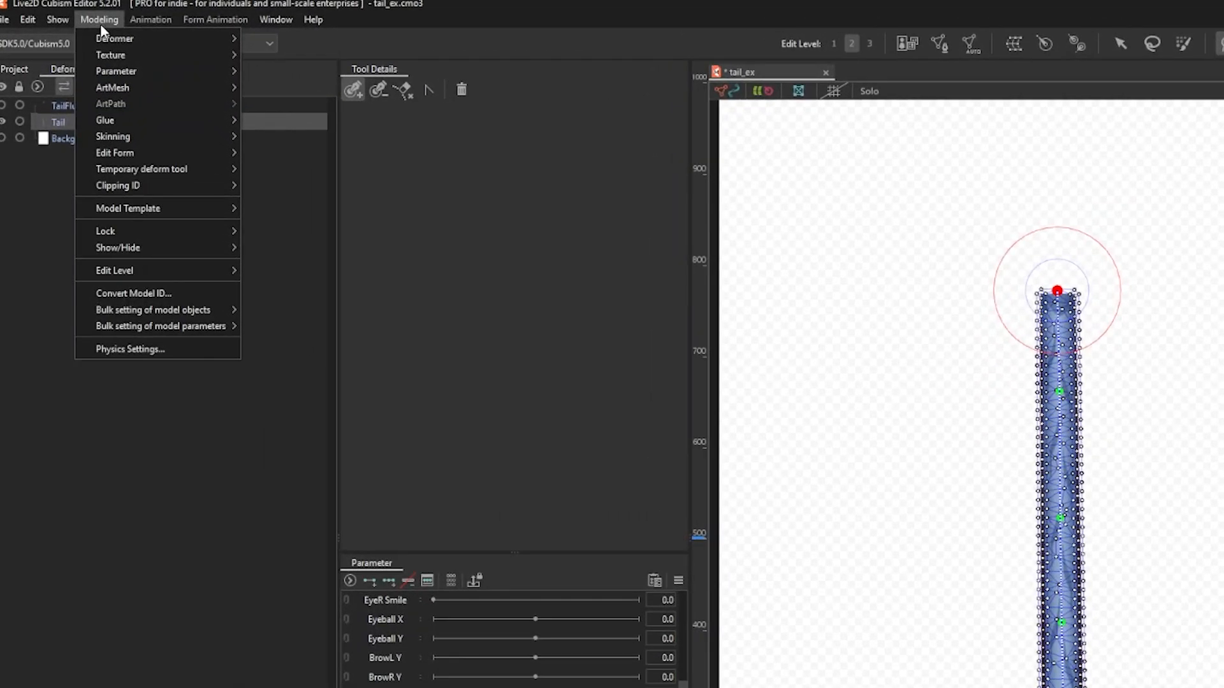
mouse_move(123, 136)
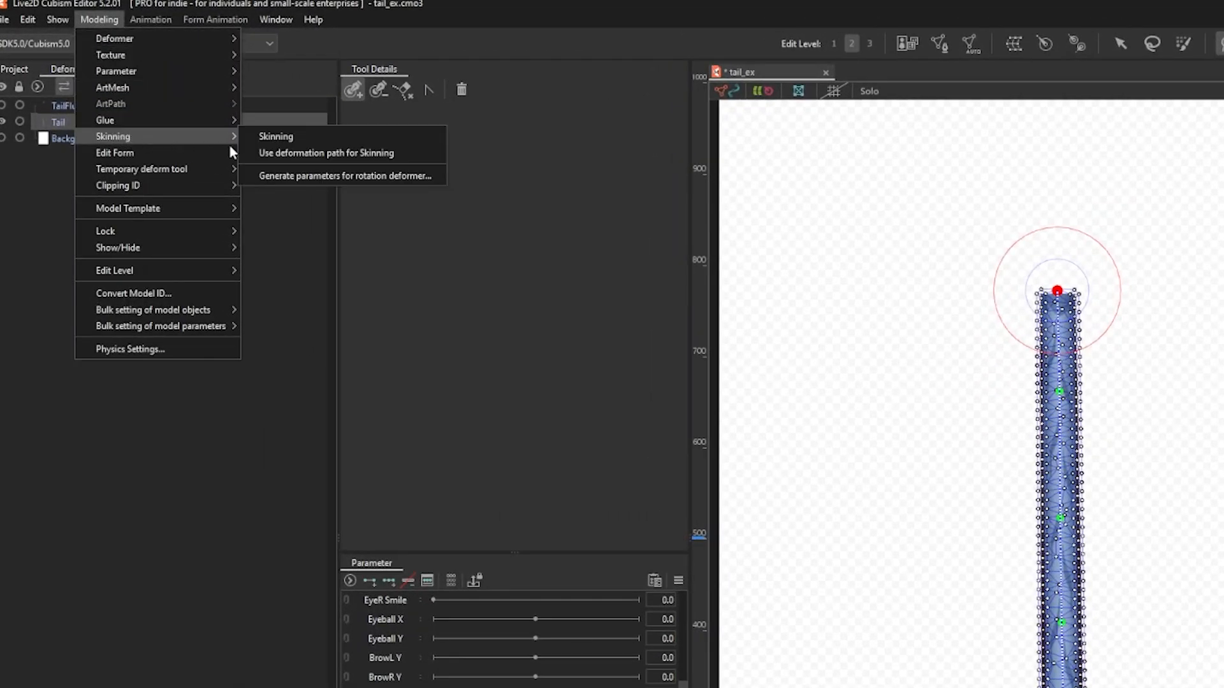
click(270, 151)
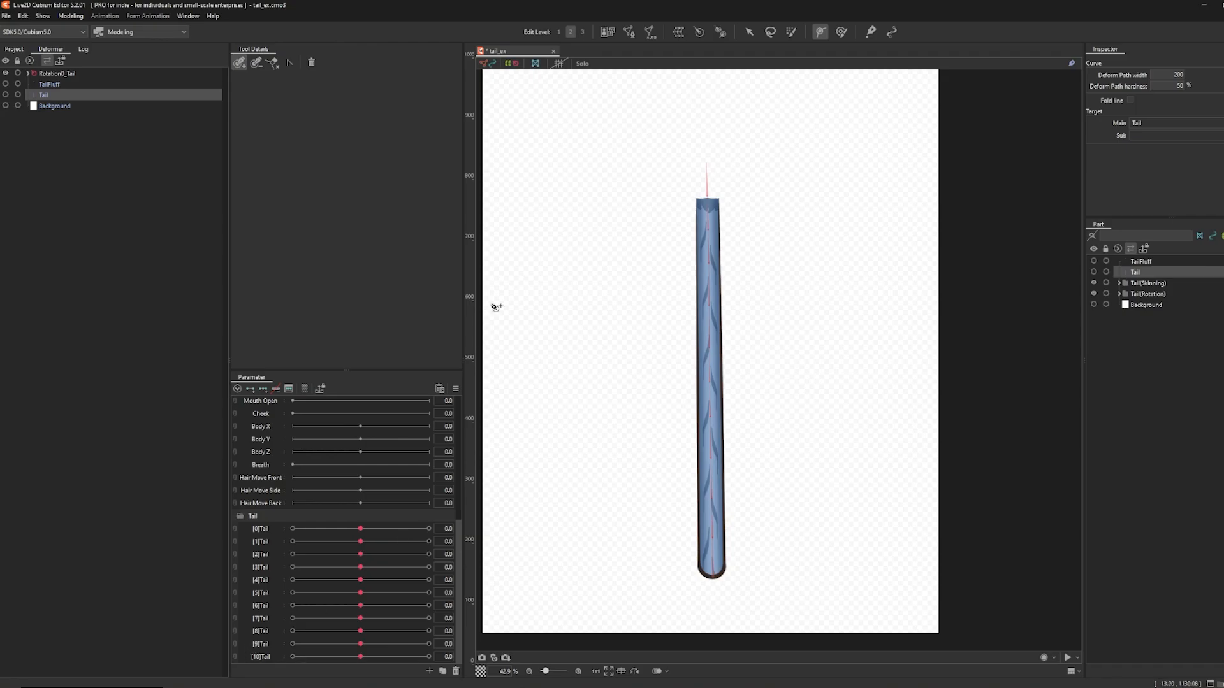
scroll(496, 308, down, 5)
scroll(538, 322, up, 5)
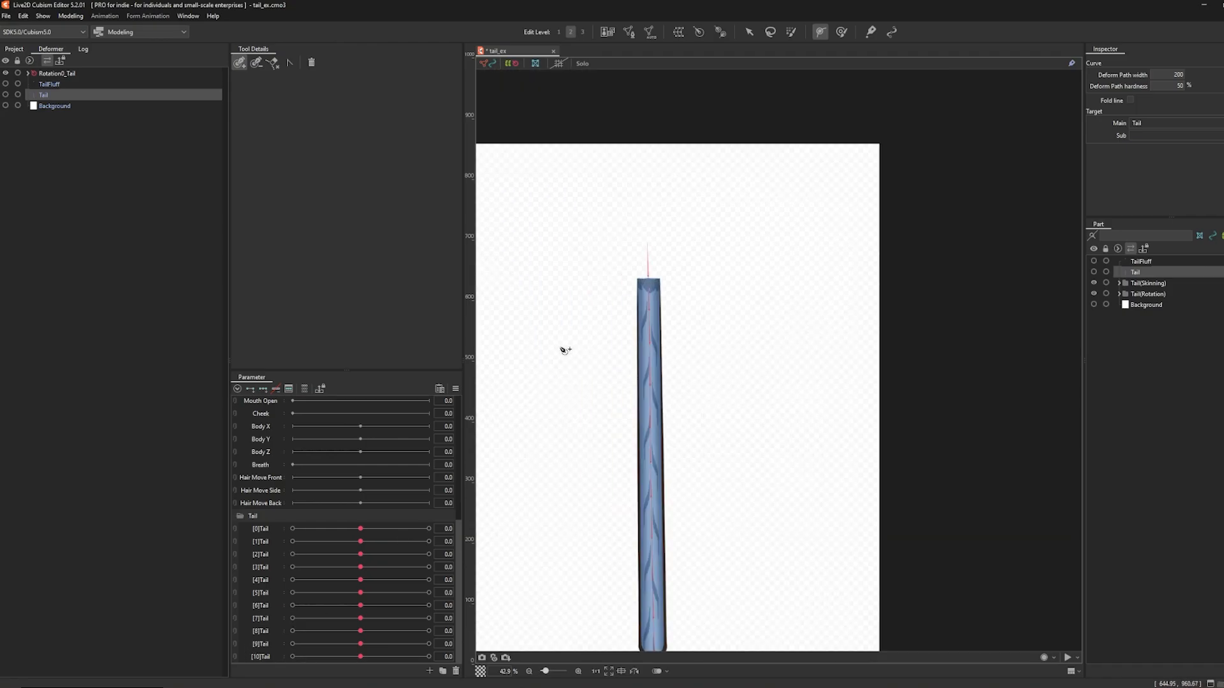
click(655, 287)
Open the physics settings and add a group named TailTest.
click(71, 16)
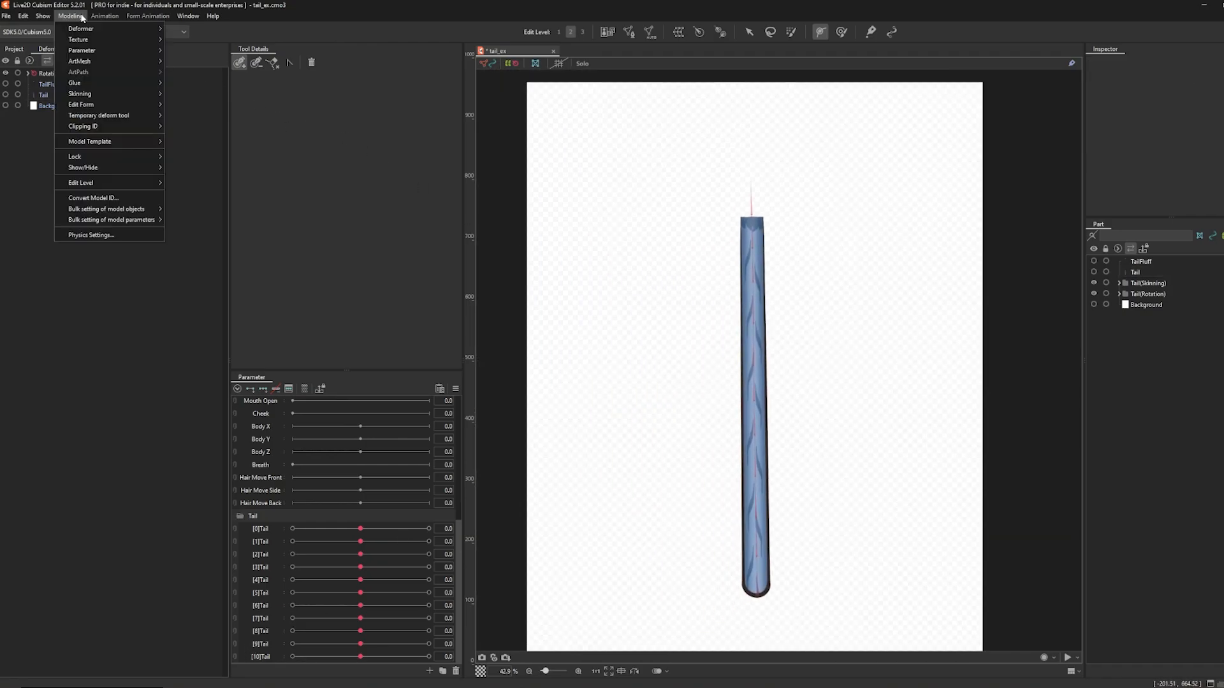
click(102, 235)
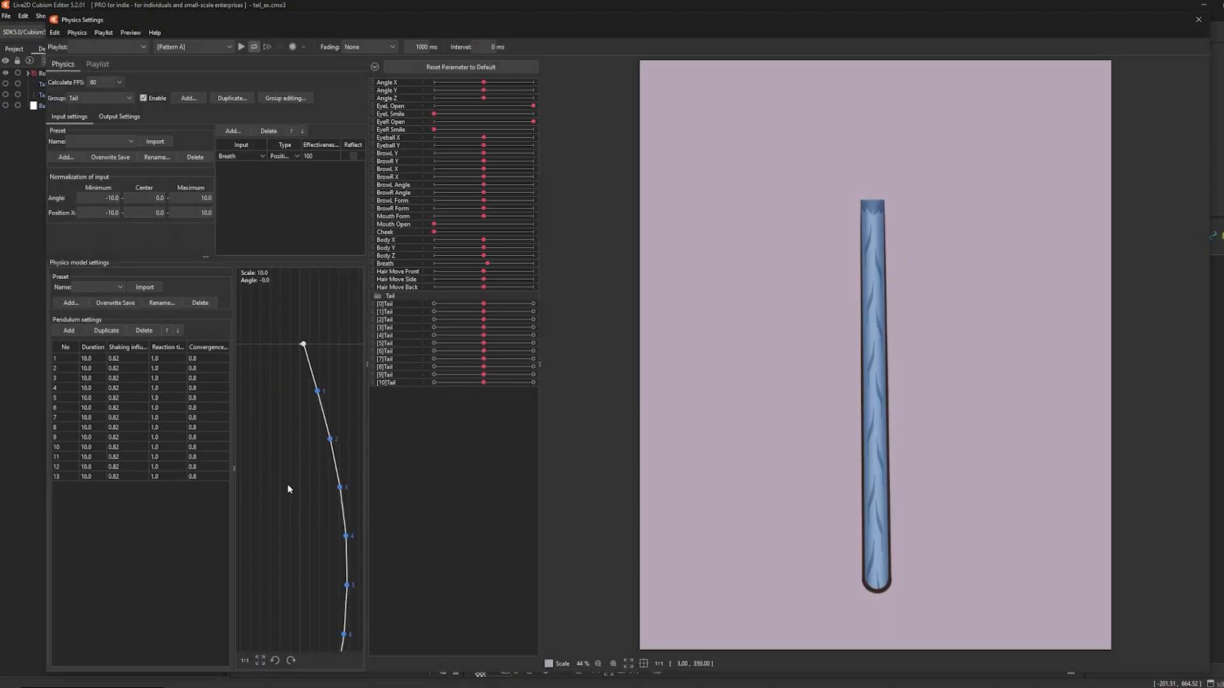
click(233, 131)
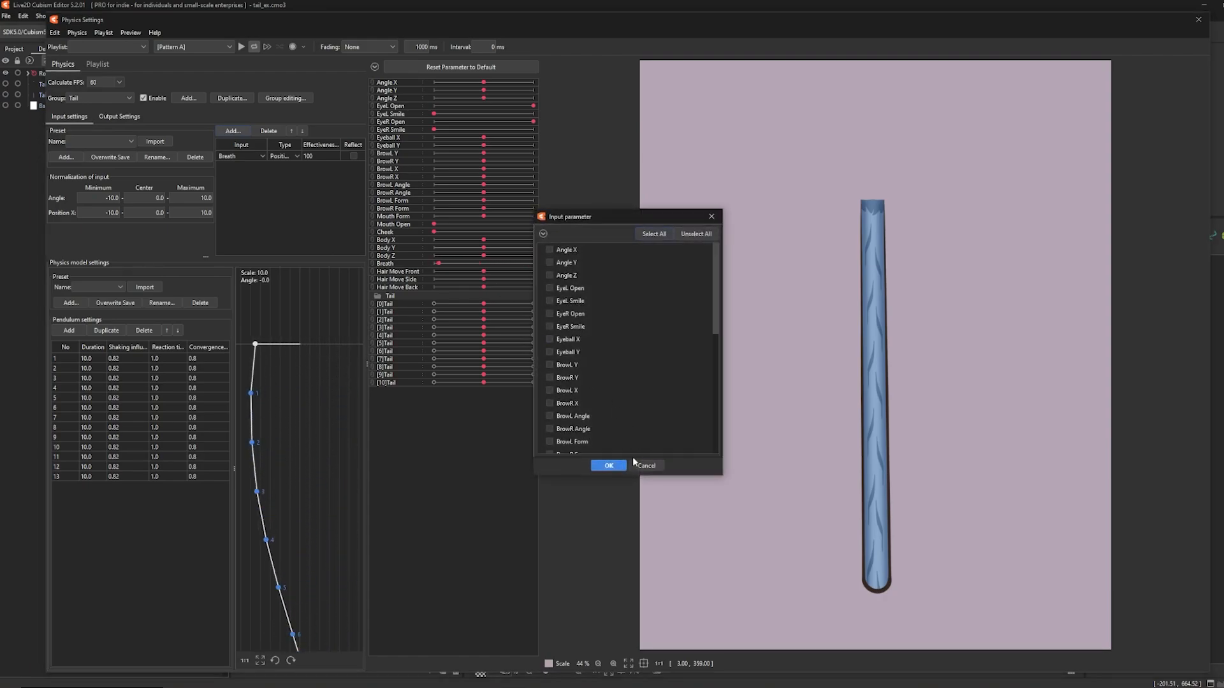
click(646, 465)
click(189, 98)
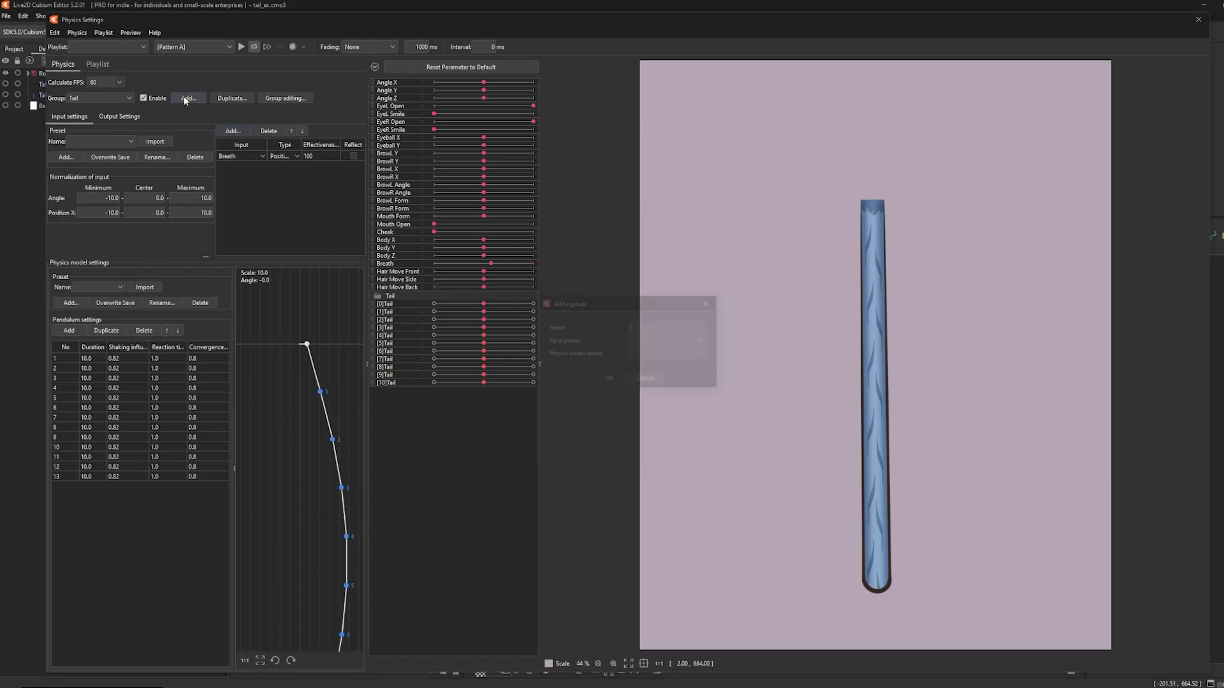
text(TailTest)
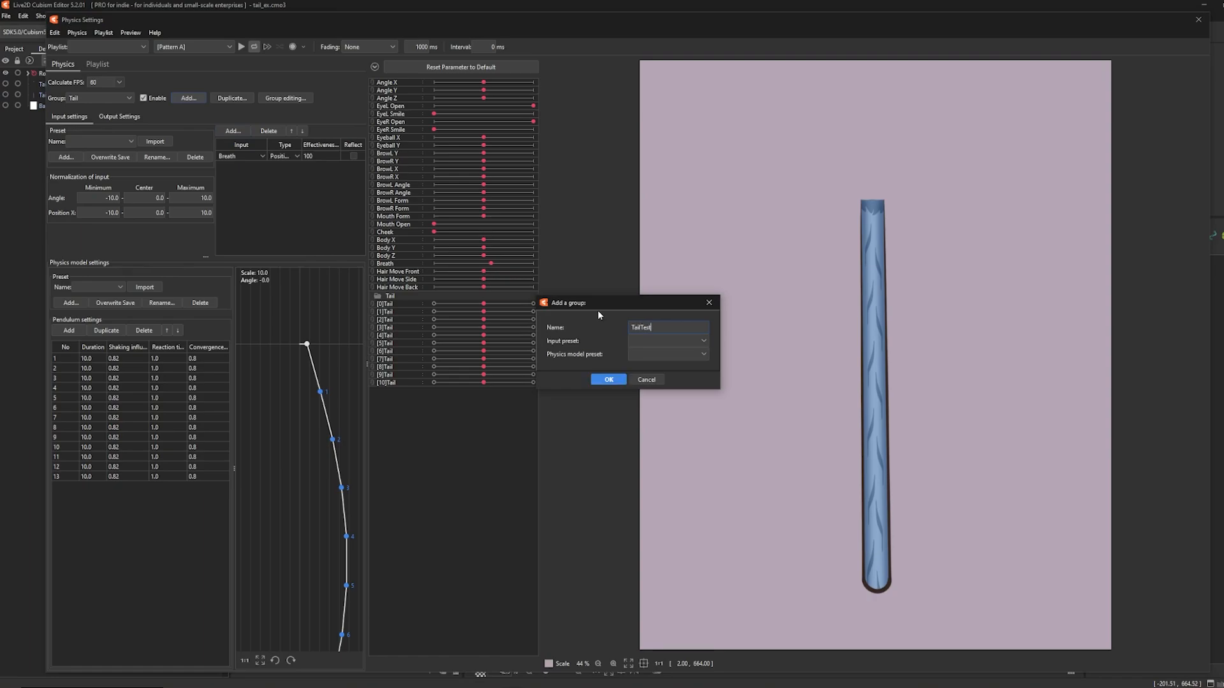
click(605, 380)
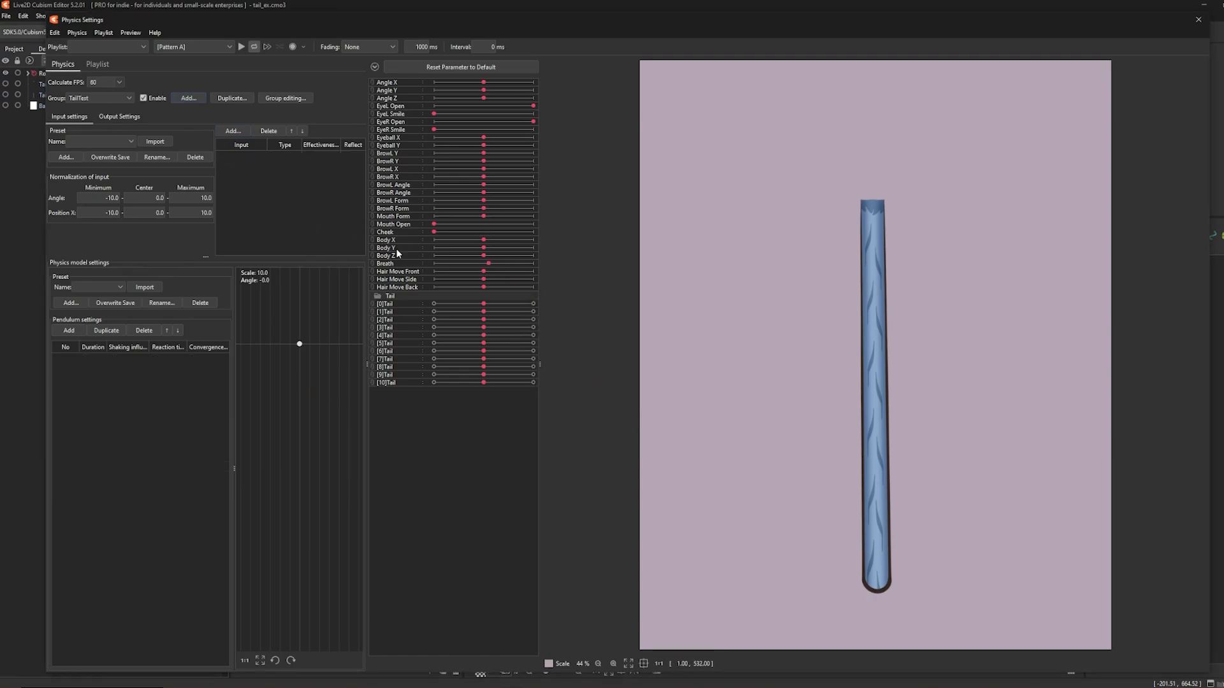
Add 11 pendulums to the TailTest group's physics model.
click(68, 332)
click(68, 331)
double_click(68, 332)
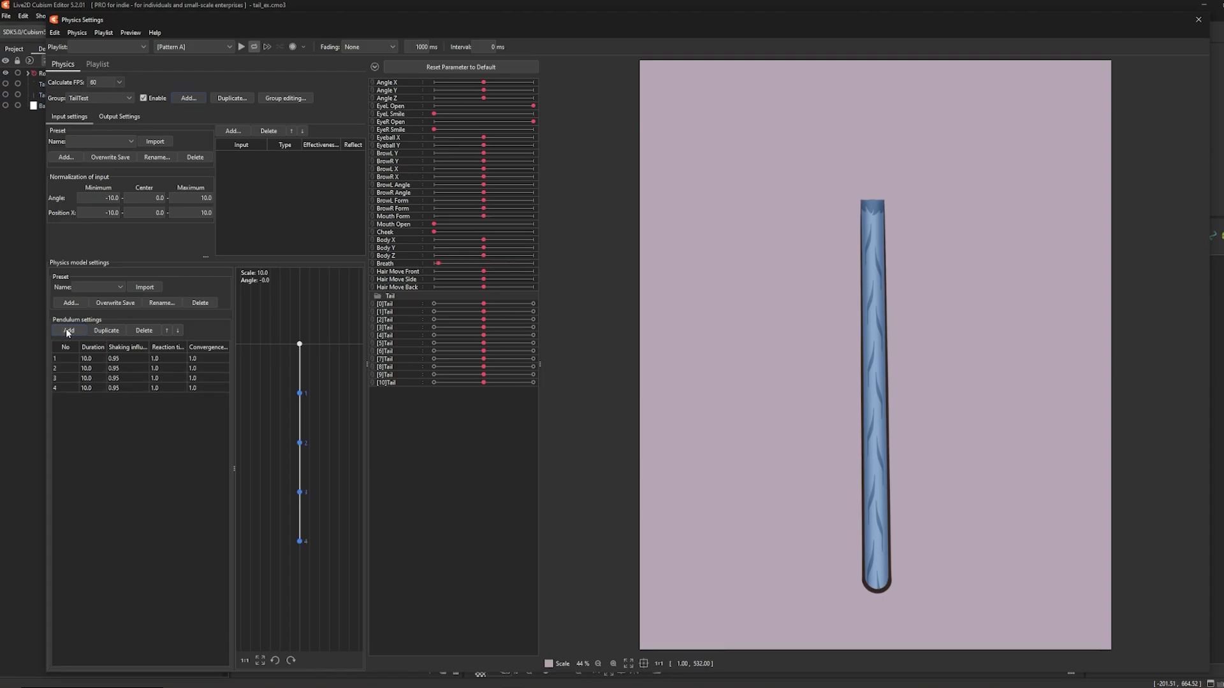
double_click(69, 332)
double_click(68, 331)
double_click(69, 332)
click(68, 331)
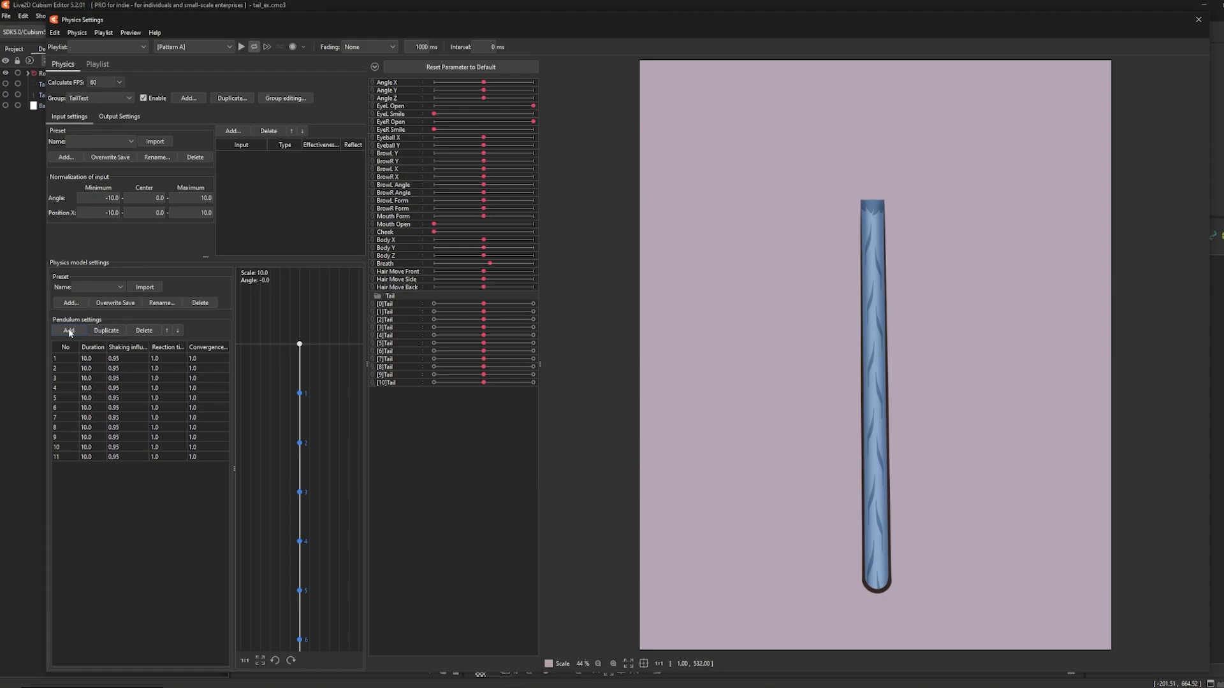
Set the shaking influence of all pendulums to 0.65 and their convergence to 0.95.
click(161, 355)
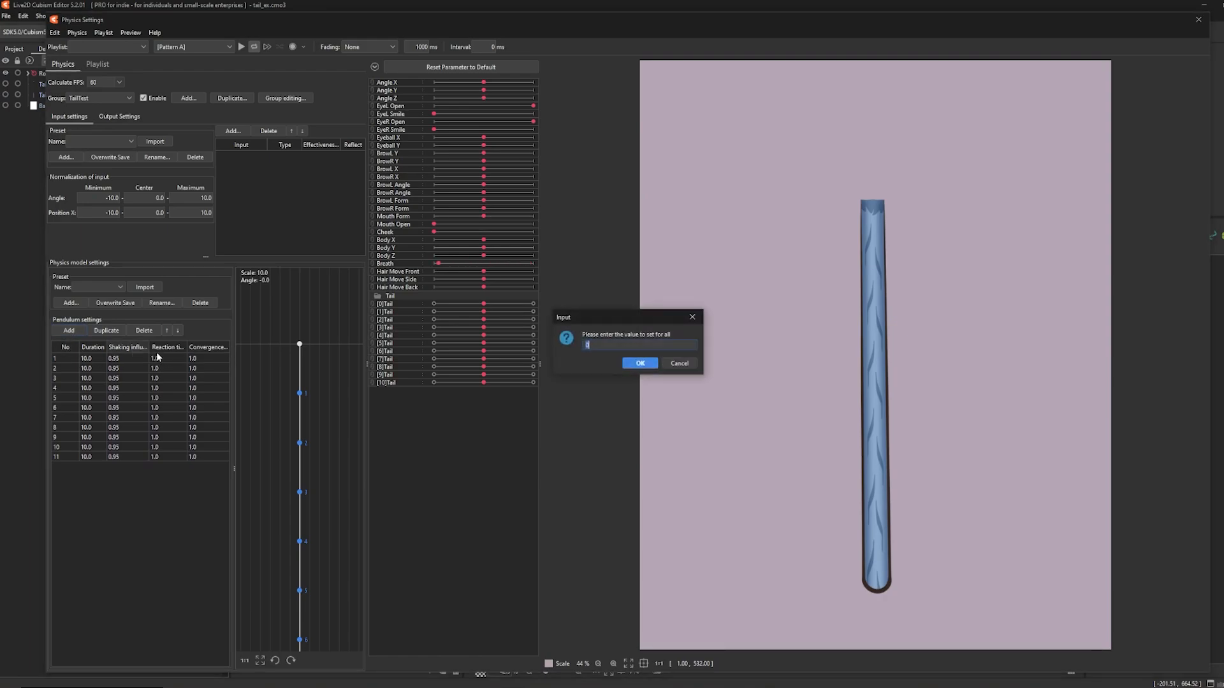
text(0.65)
key(Return)
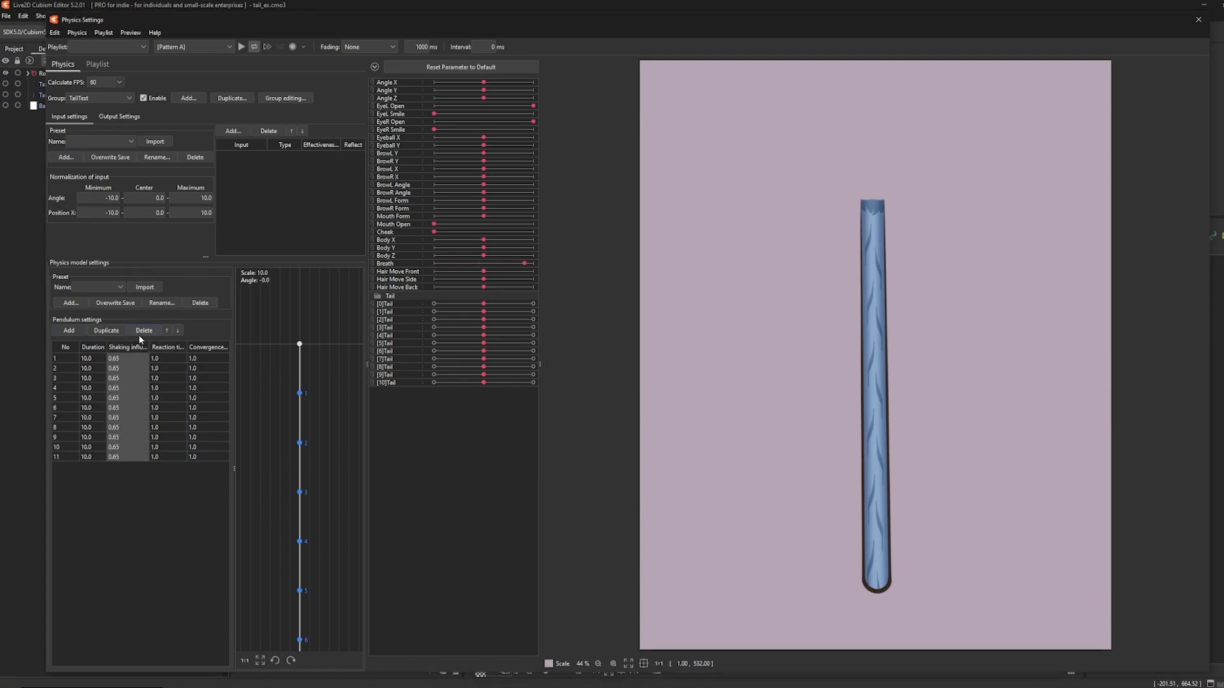
right_click(222, 347)
click(242, 353)
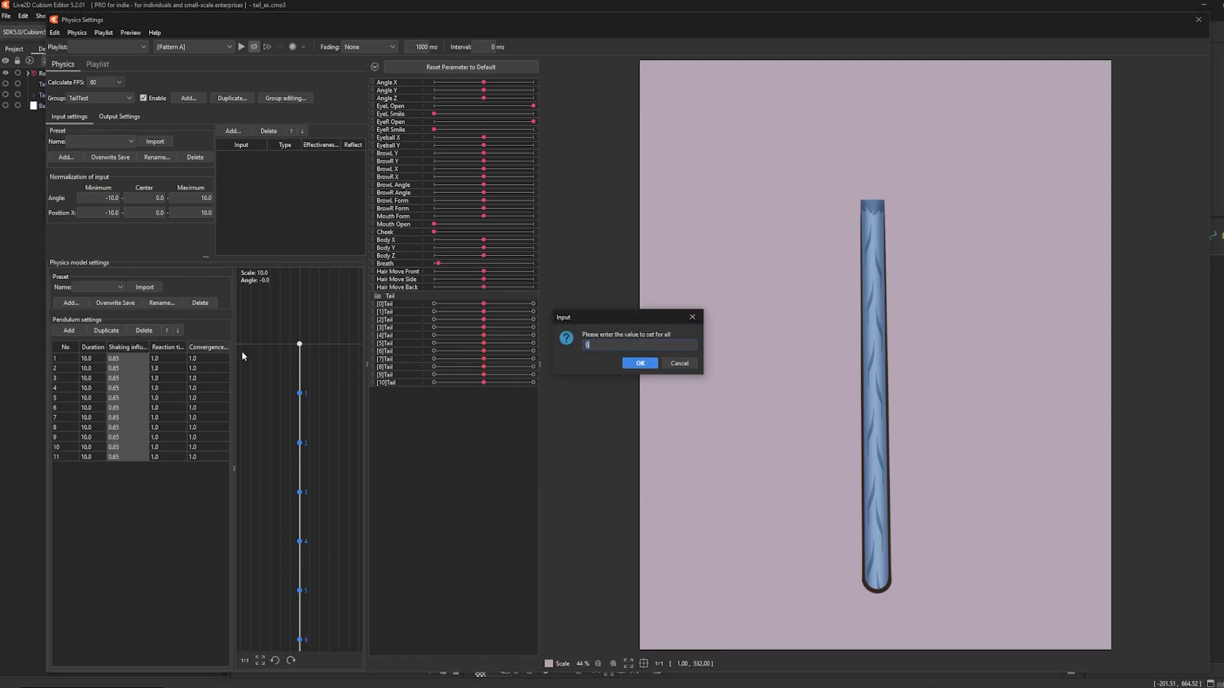
text(0.95)
key(Return)
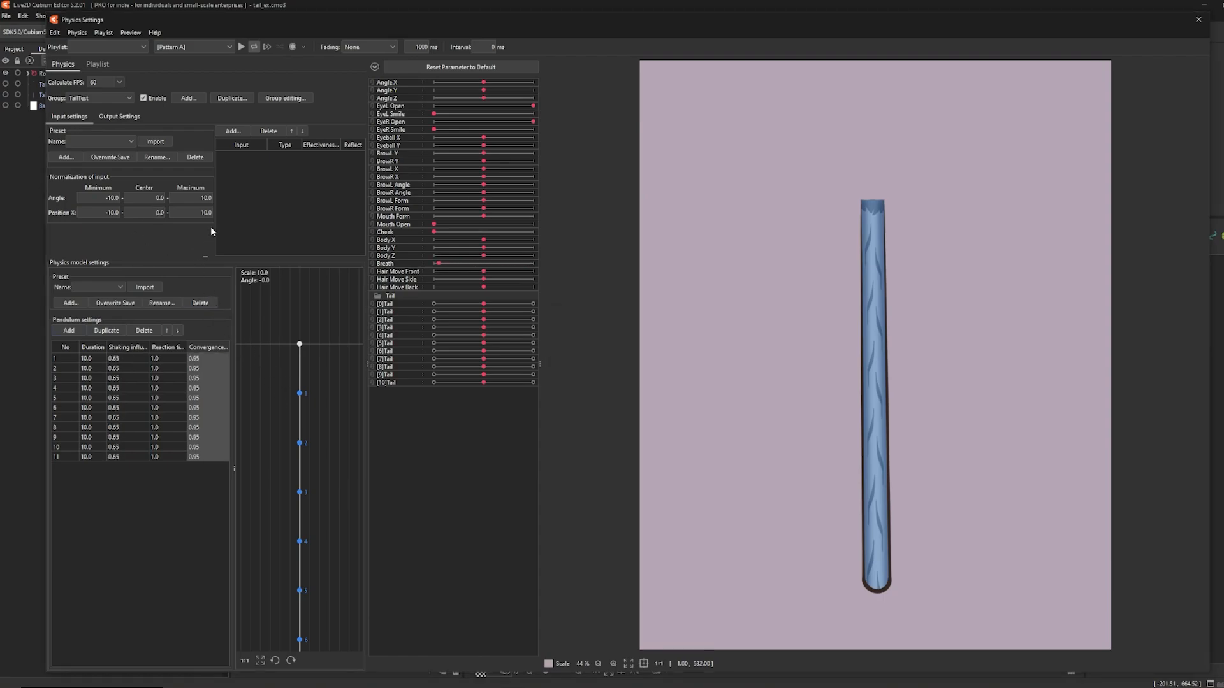
Add the Breath parameter as an input of the TailTest physics group.
click(239, 130)
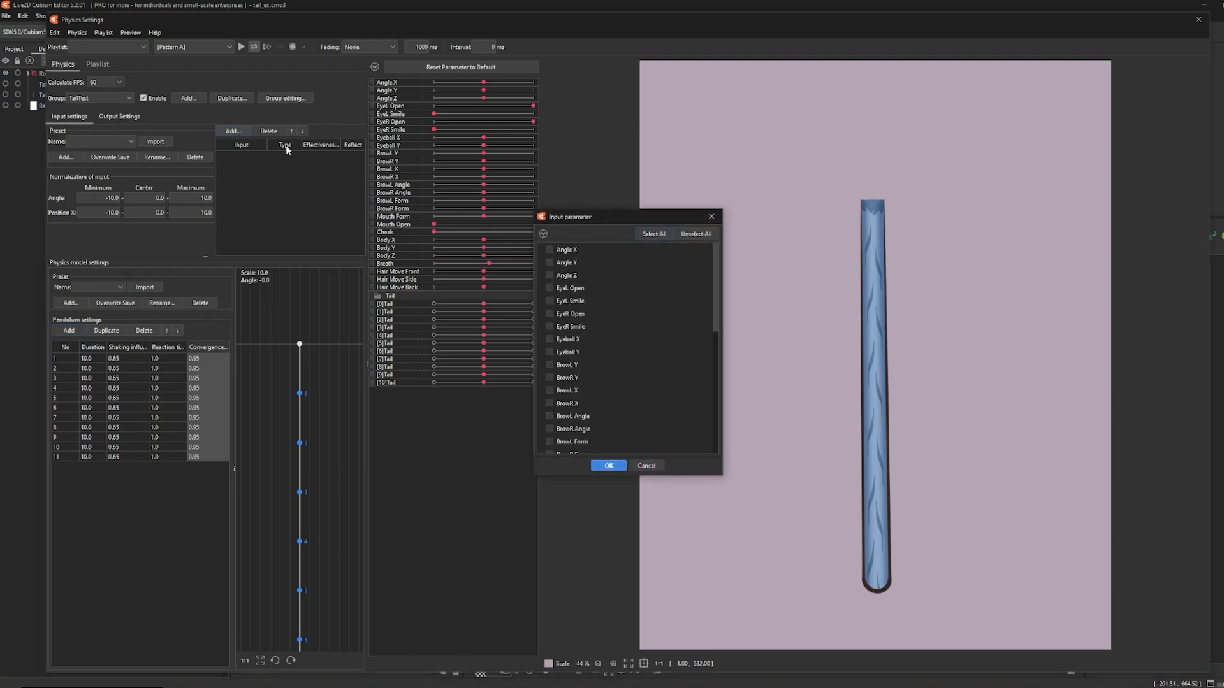
scroll(594, 335, down, 3)
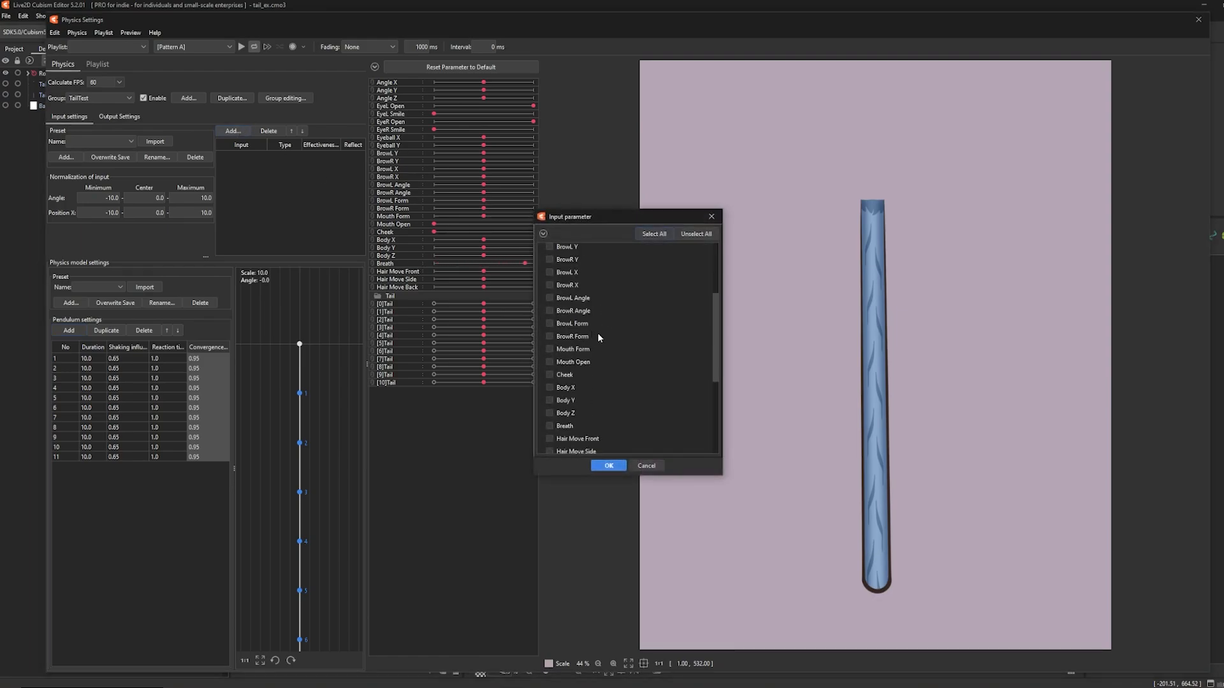
scroll(598, 333, down, 1)
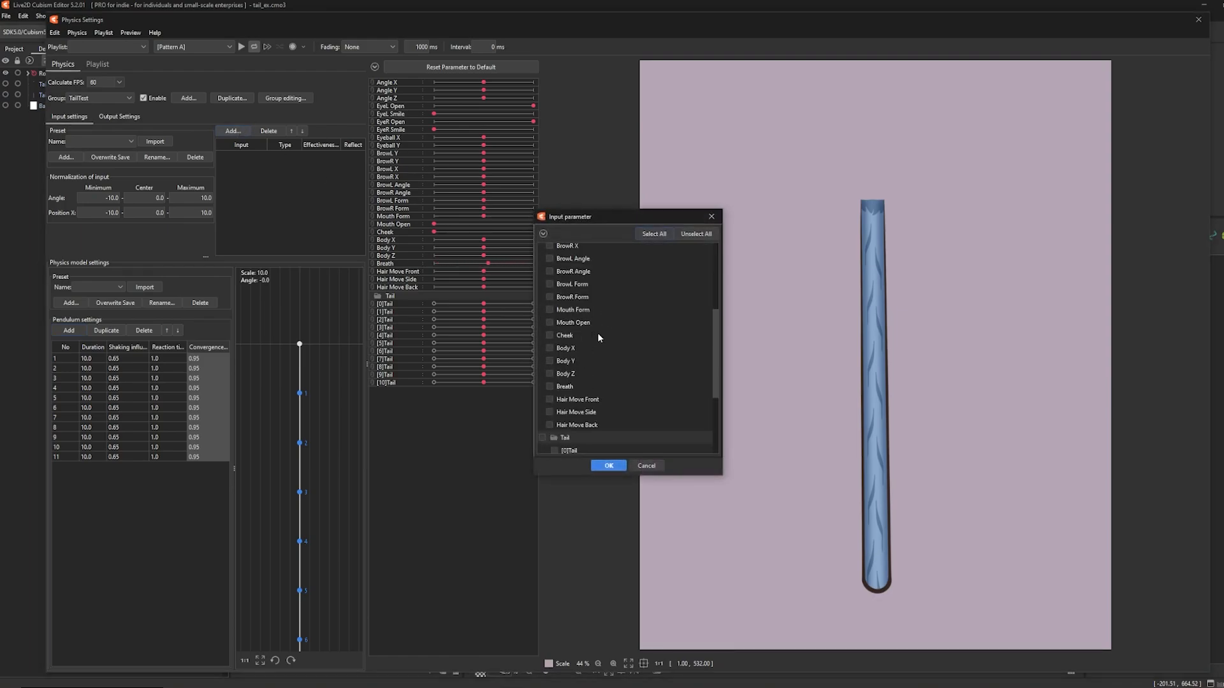
click(550, 387)
click(614, 466)
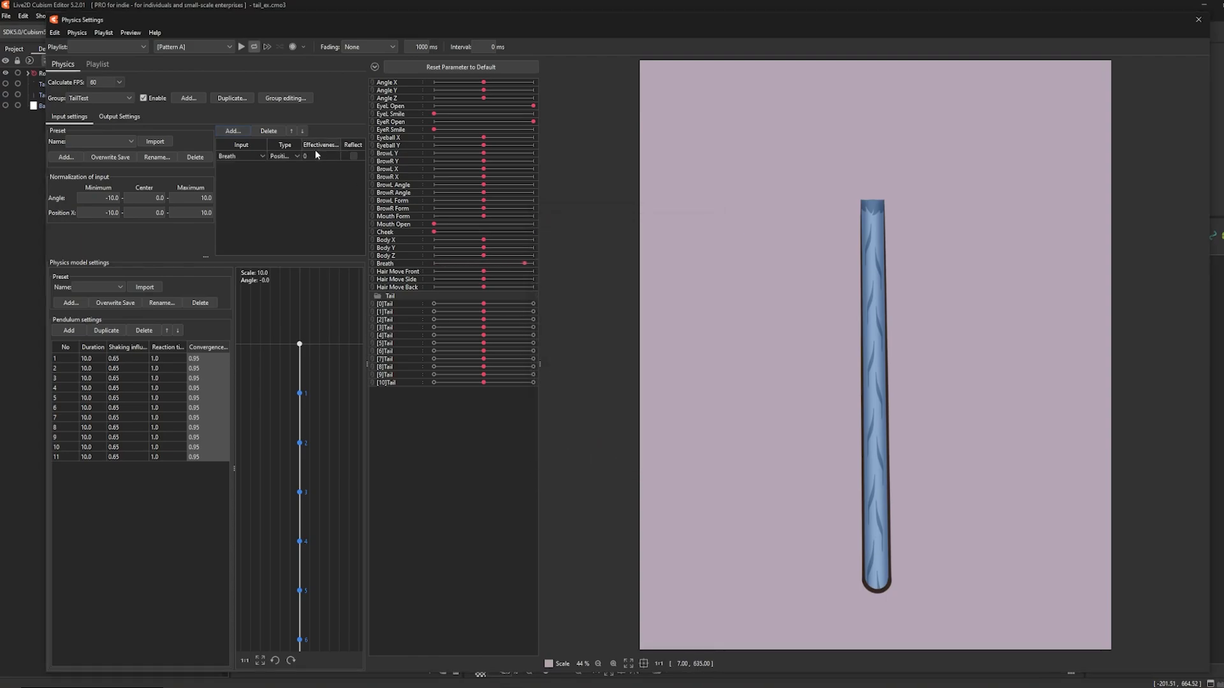
Set the Breath input's effectiveness to 100 and its type to Angle.
drag(313, 155, 344, 155)
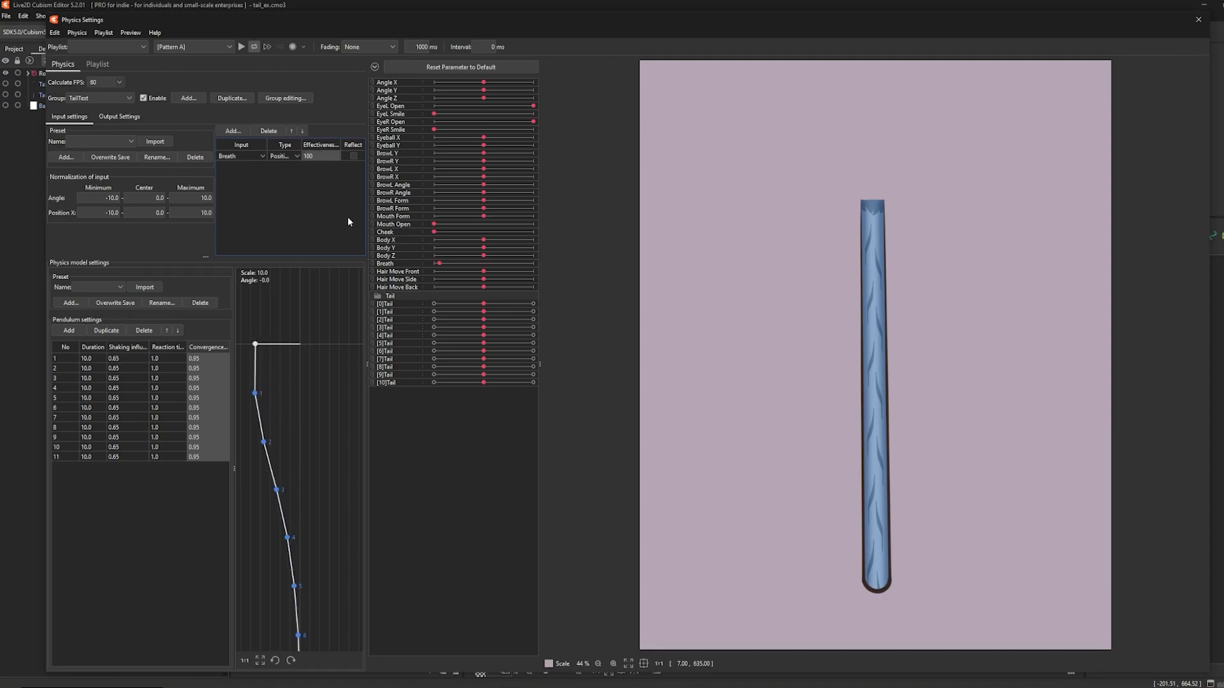
click(285, 157)
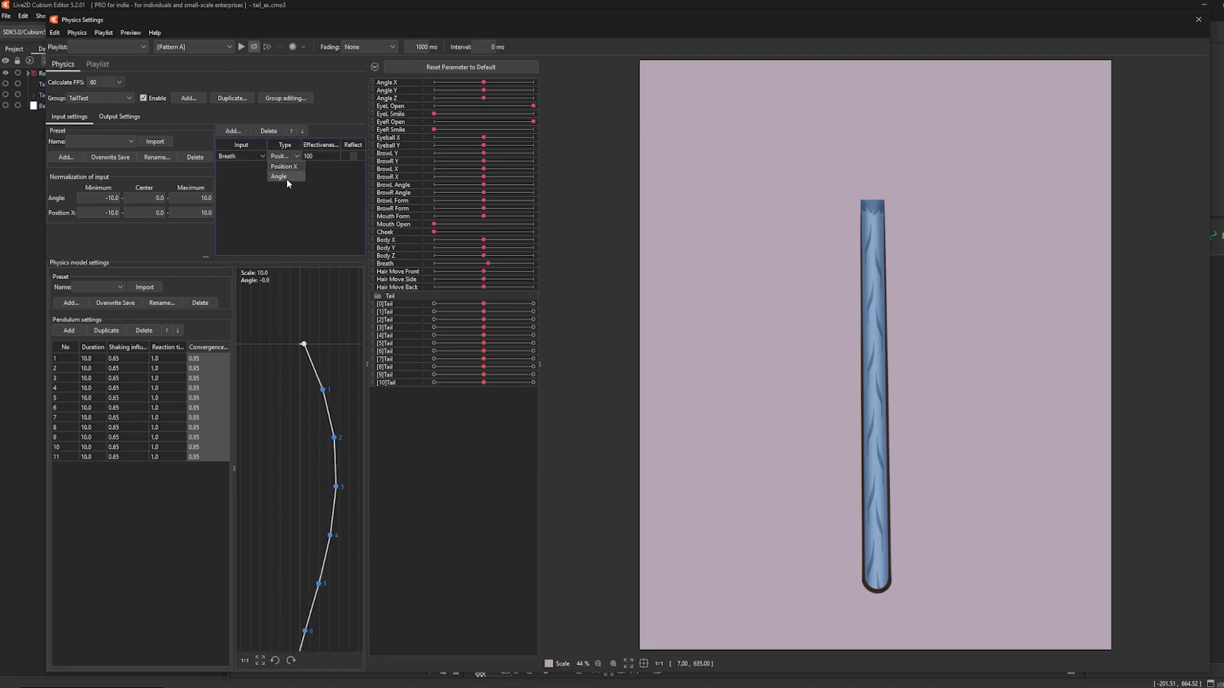
click(285, 178)
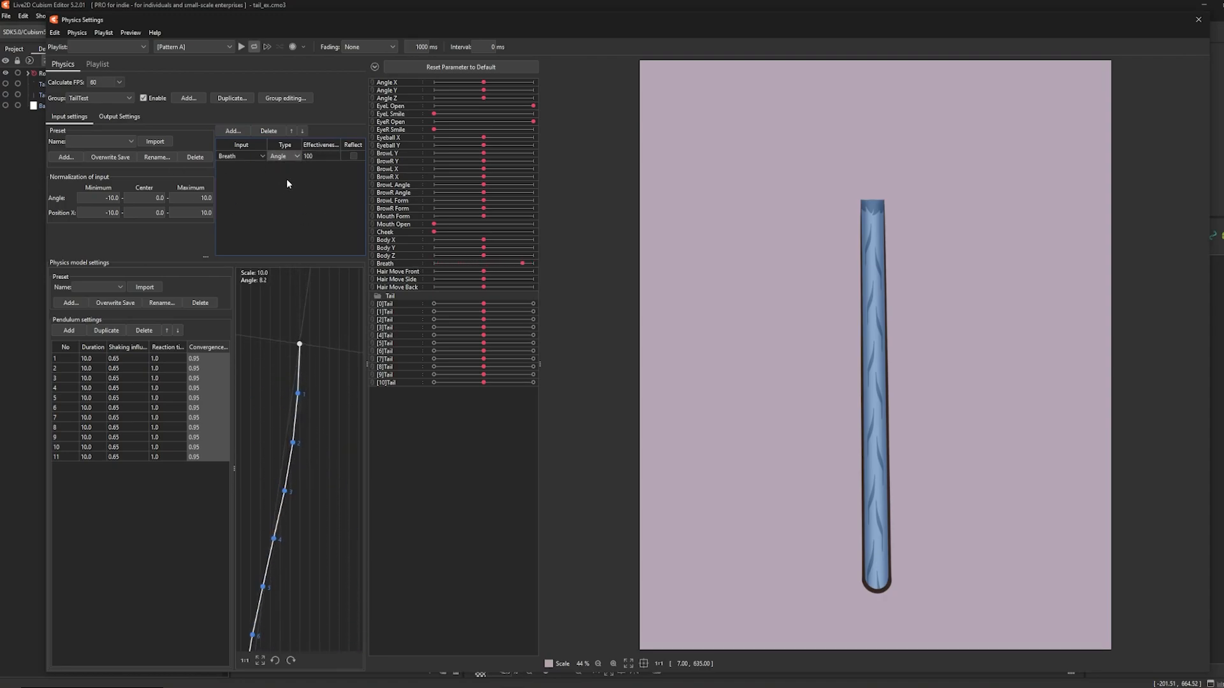
Set the input normalization for angle to a minimum of -45 and a maximum of 45.
double_click(111, 198)
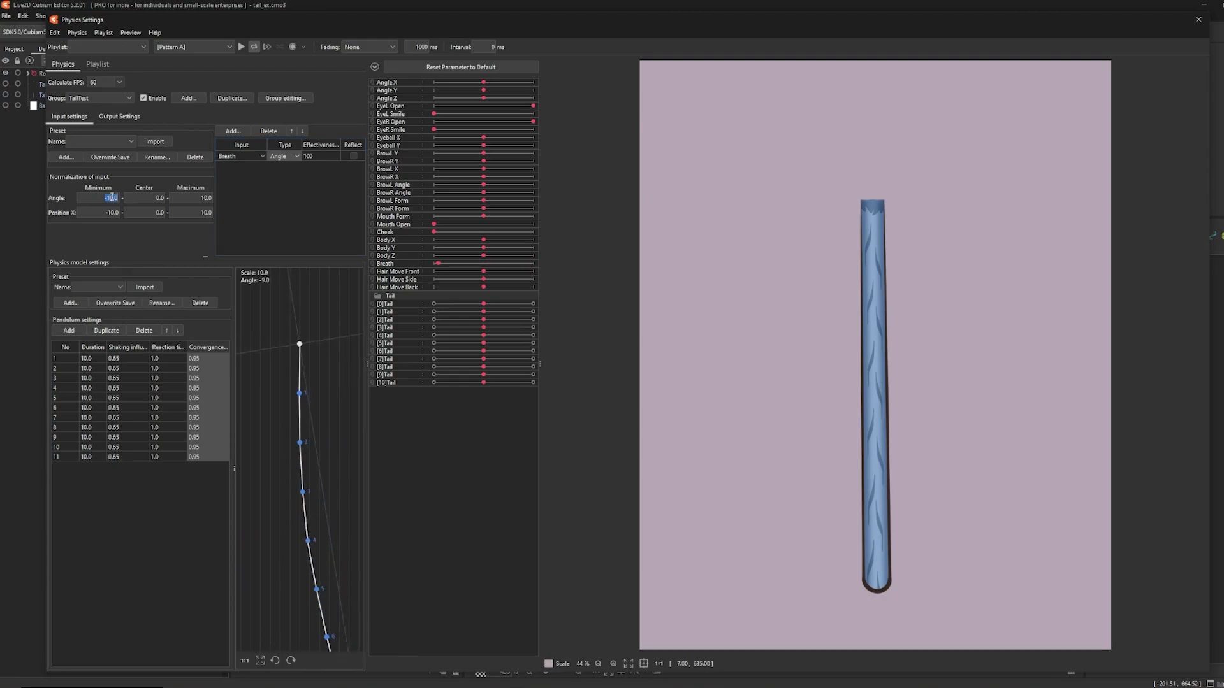
text(-45)
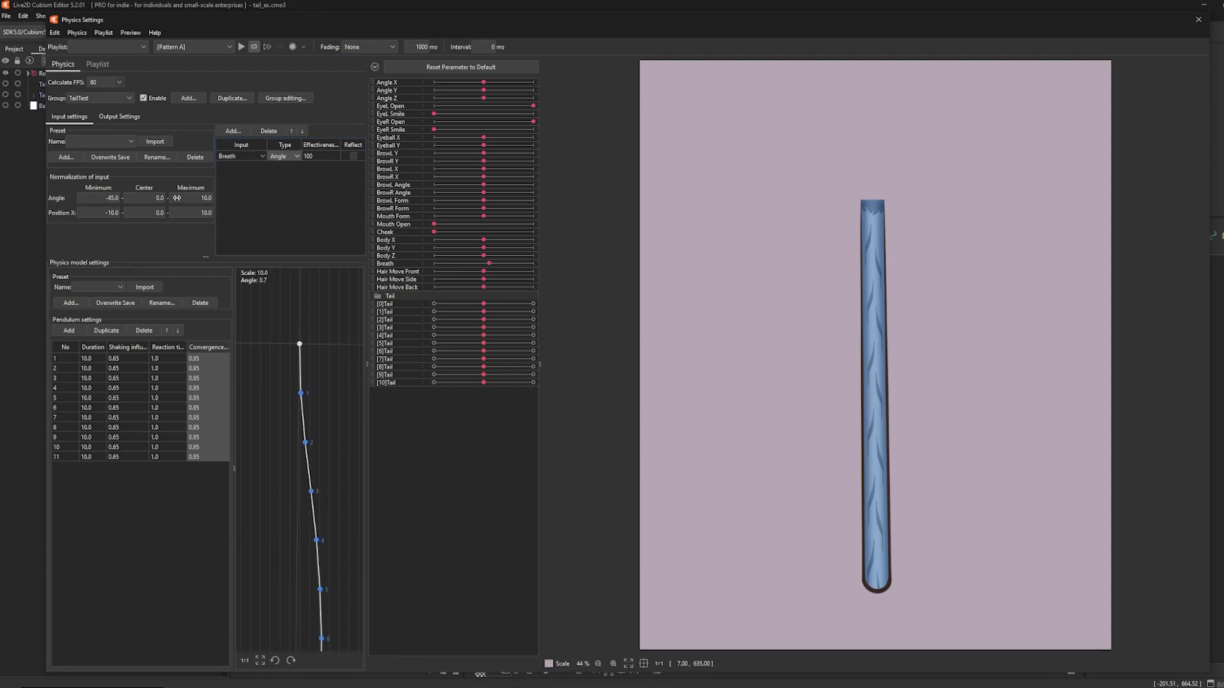
double_click(197, 197)
text(45)
key(Return)
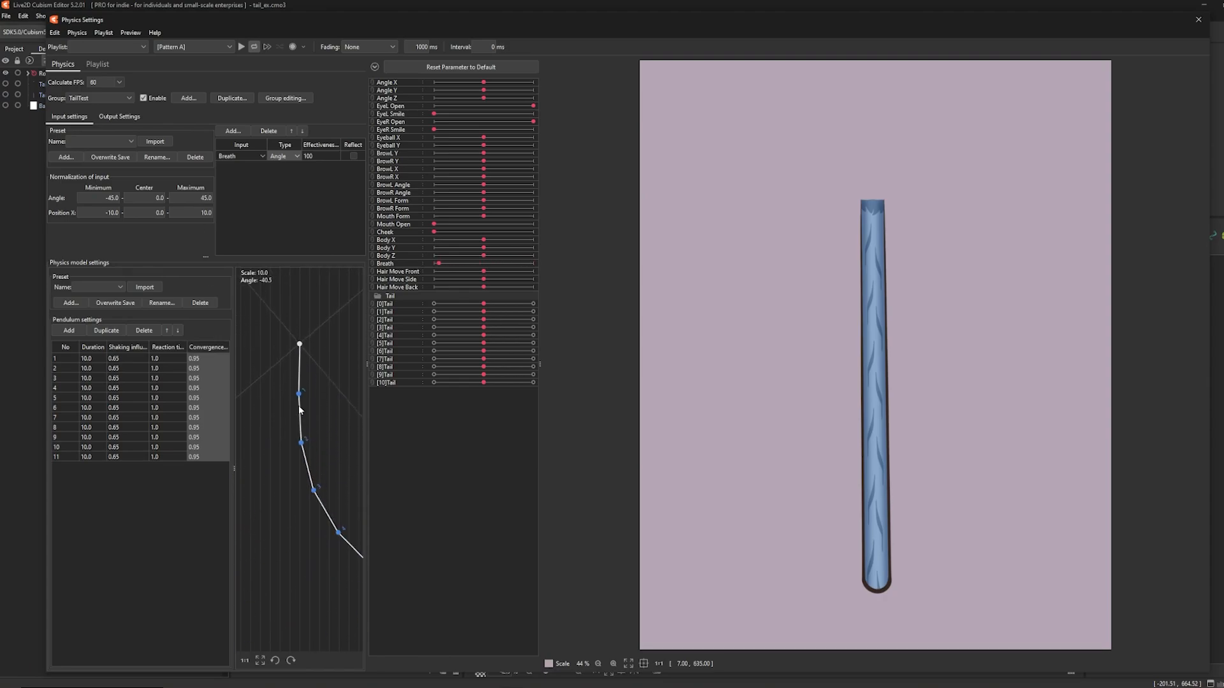
Add all parameters in the Tail folder, [0]Tail to [10]Tail, as outputs of the physics group.
click(121, 117)
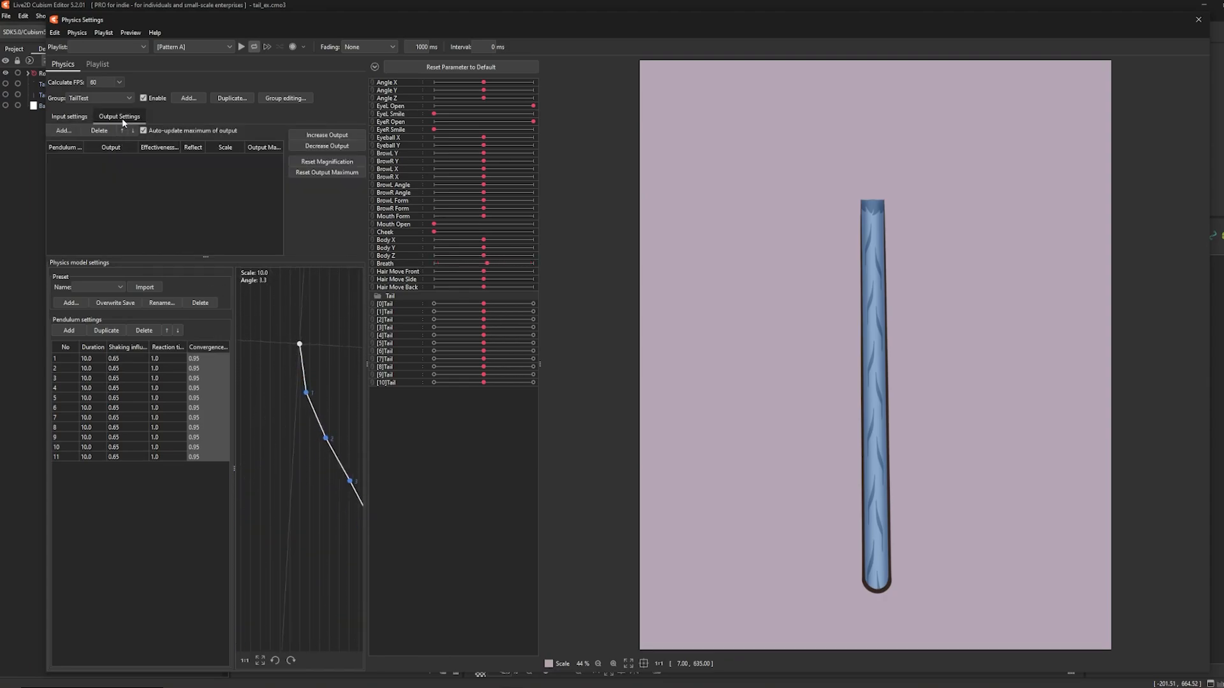
click(68, 130)
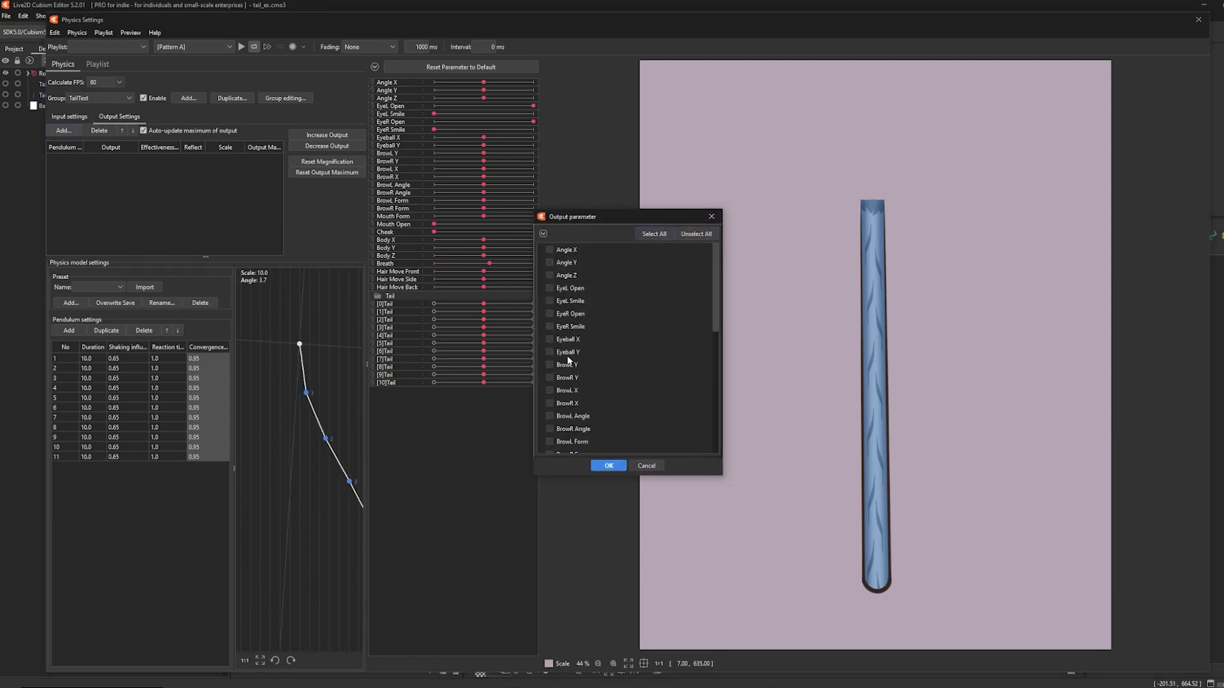
scroll(614, 380, down, 9)
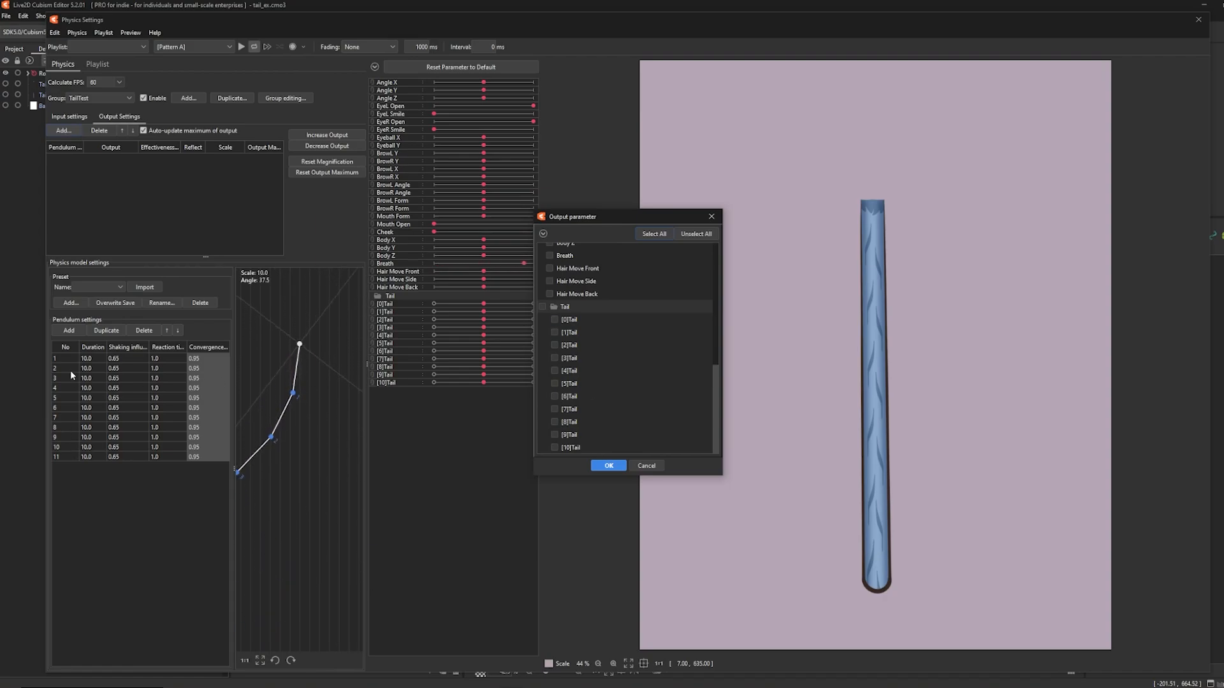
click(542, 305)
click(606, 466)
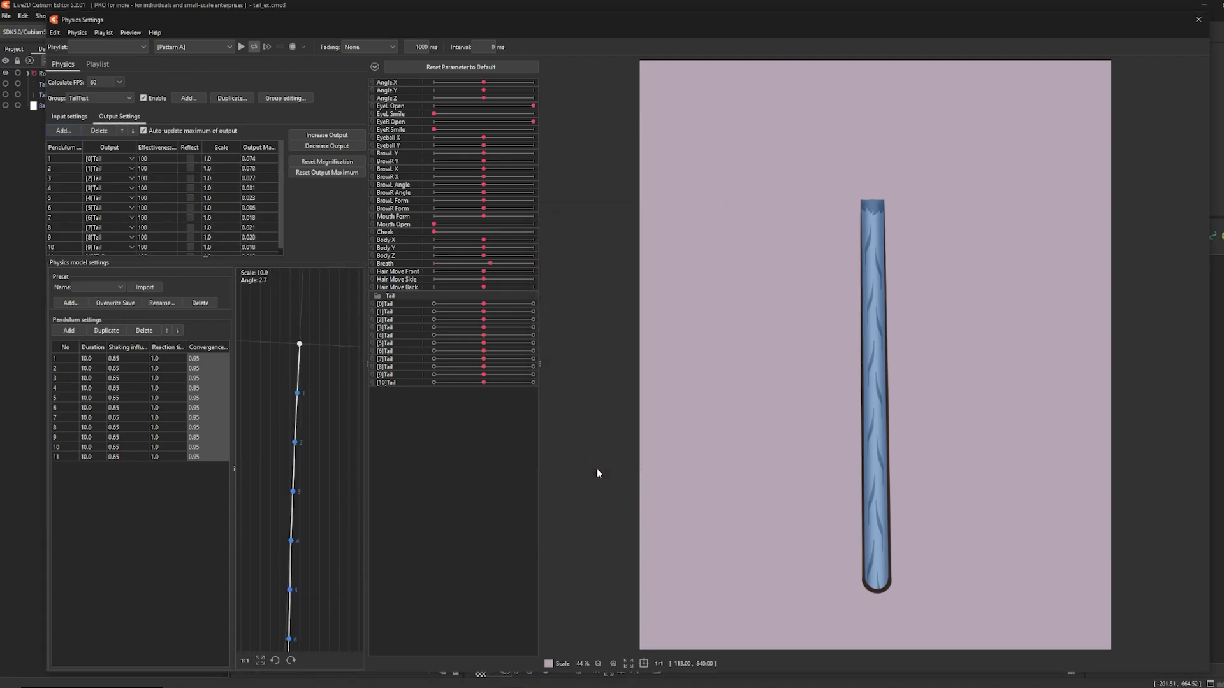
Fit the magnification of all tail outputs to the parameter range by applying Increase Output and Decrease Output.
scroll(124, 202, up, 1)
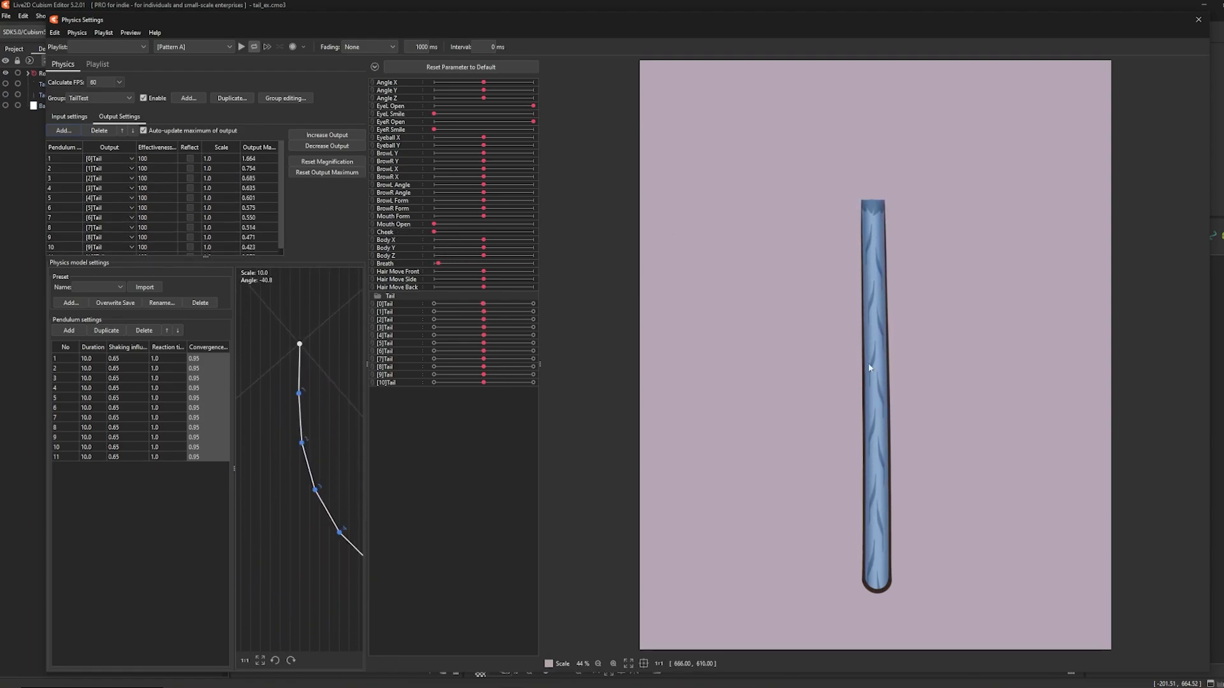
scroll(274, 191, down, 1)
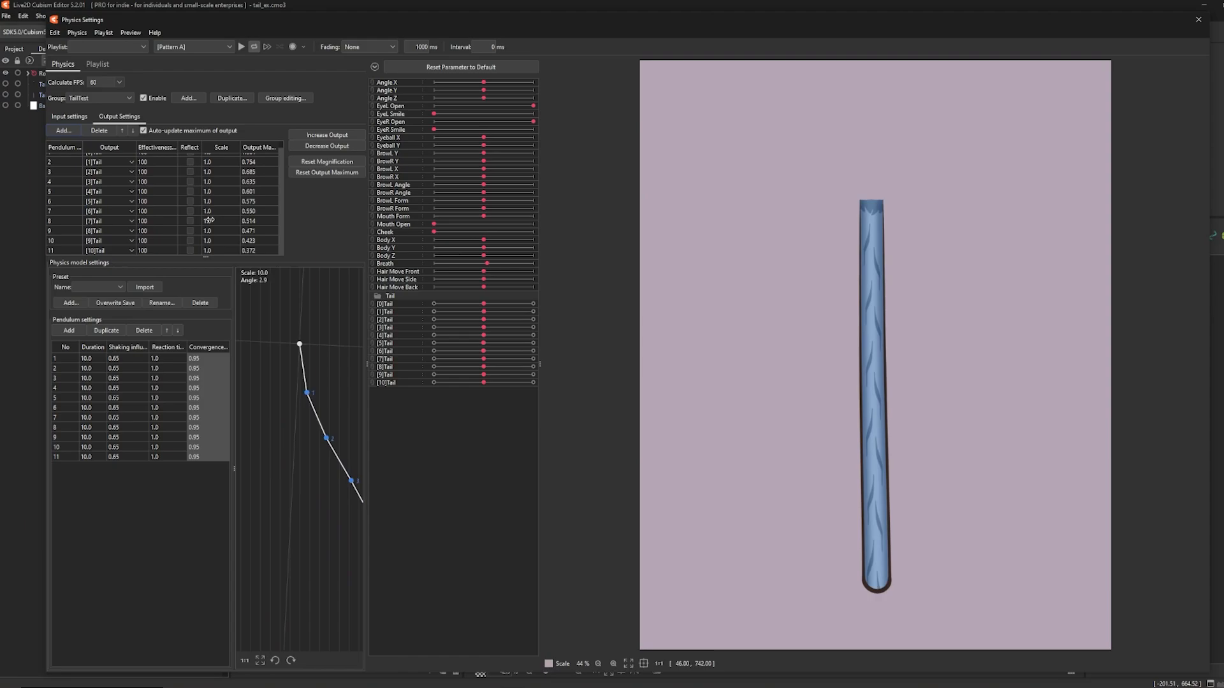
scroll(281, 218, up, 1)
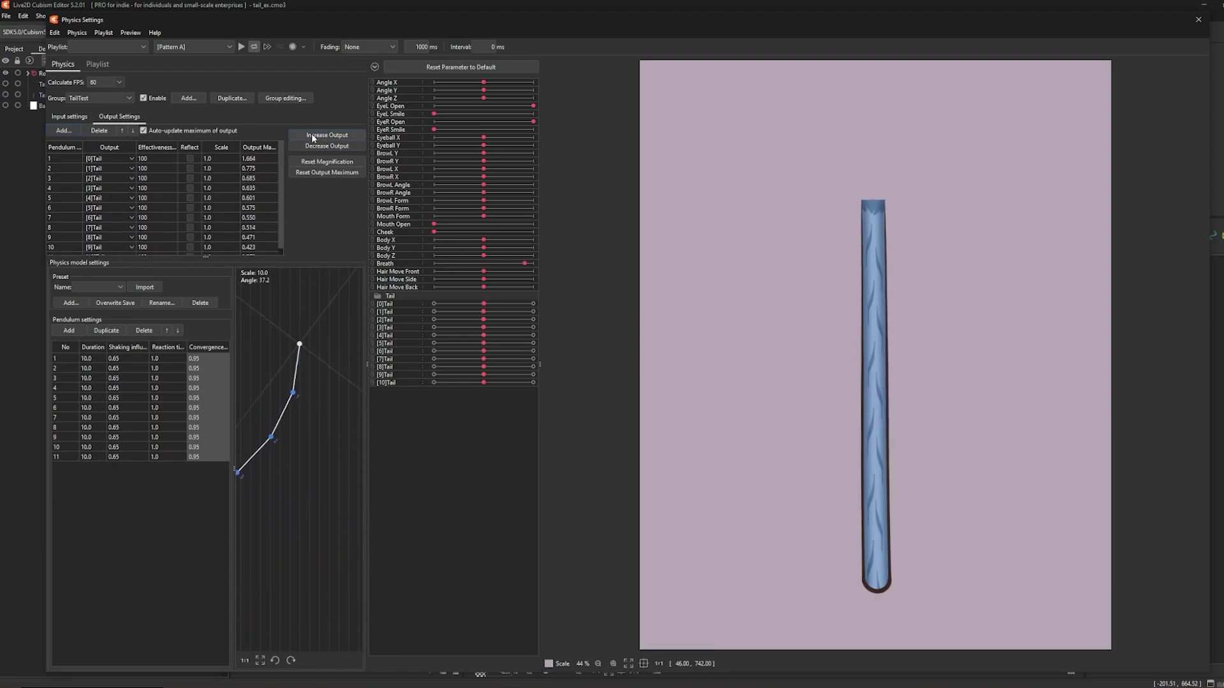
click(312, 136)
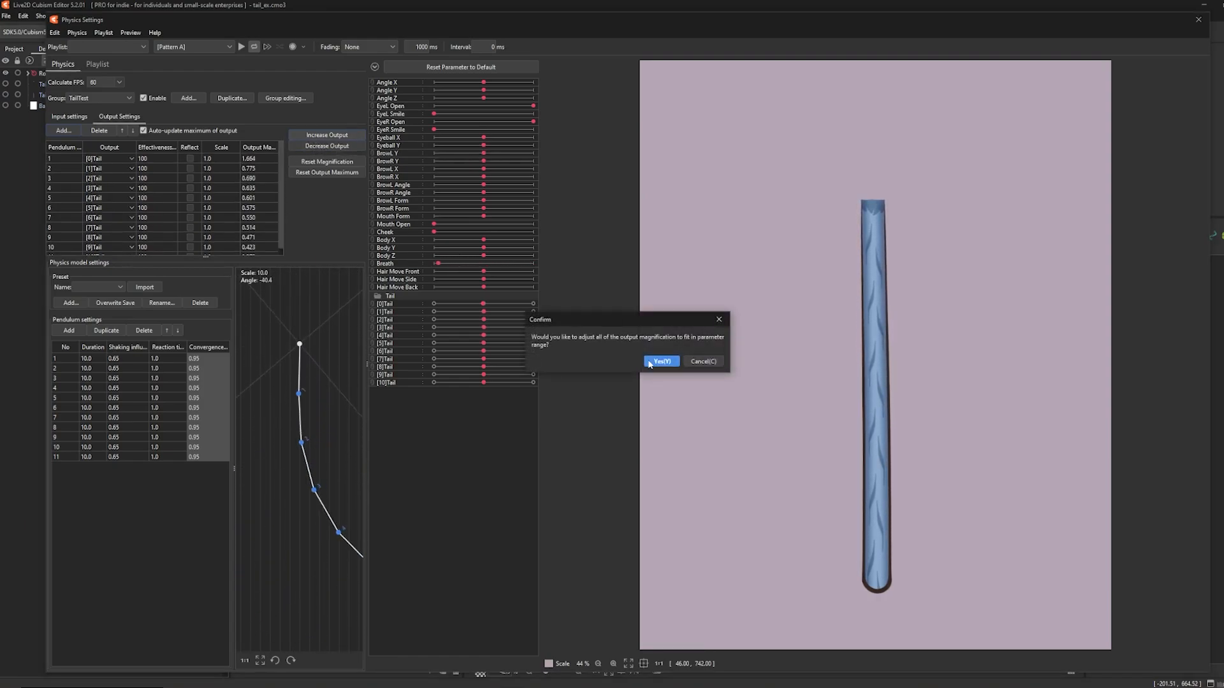
key(Return)
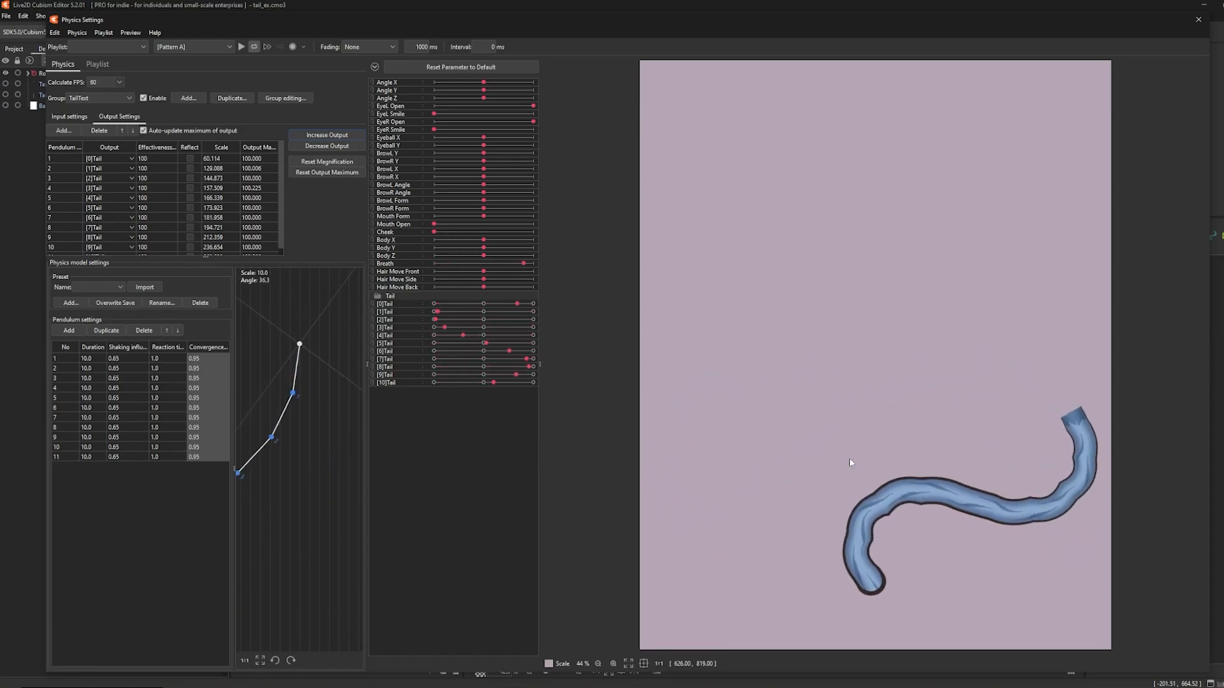
click(338, 148)
click(661, 362)
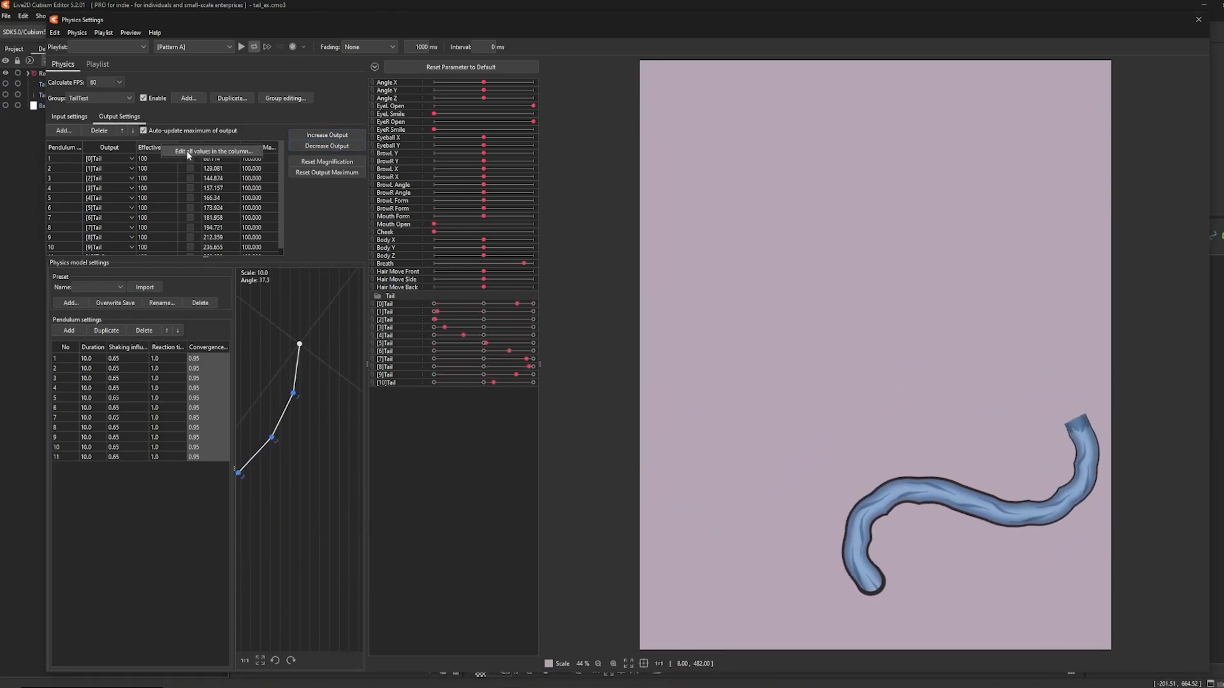
Set the effectiveness of all tail outputs to 25 and save the model.
click(186, 150)
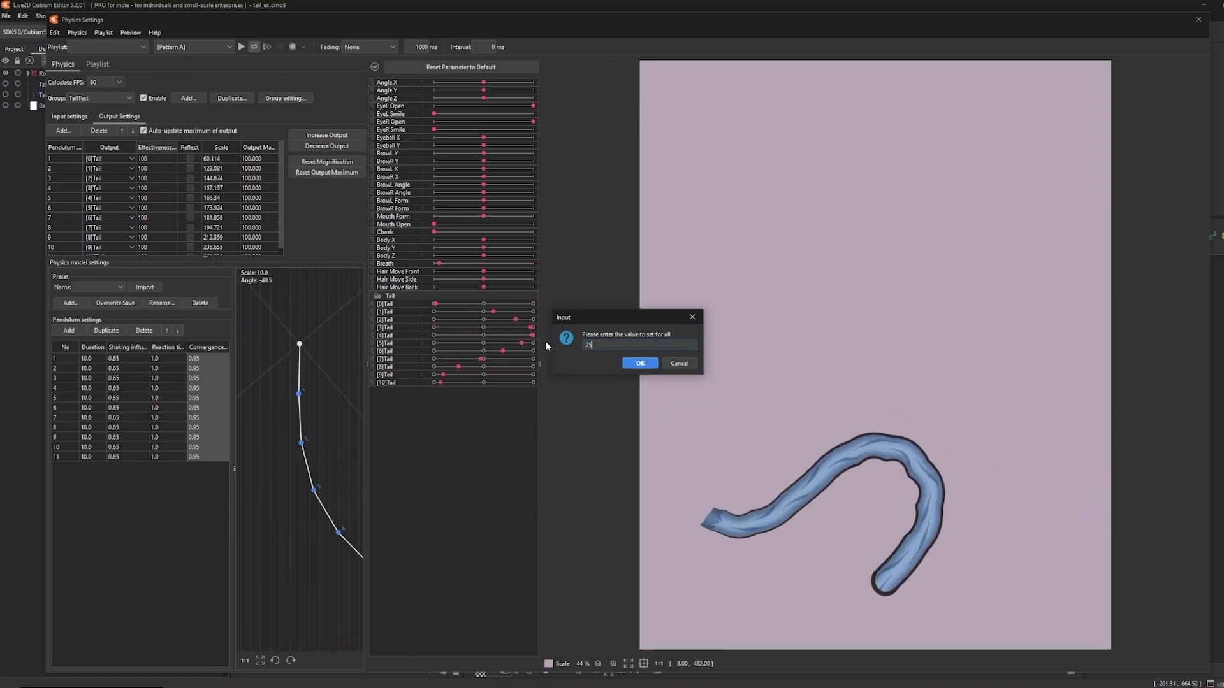
text(25)
key(Return)
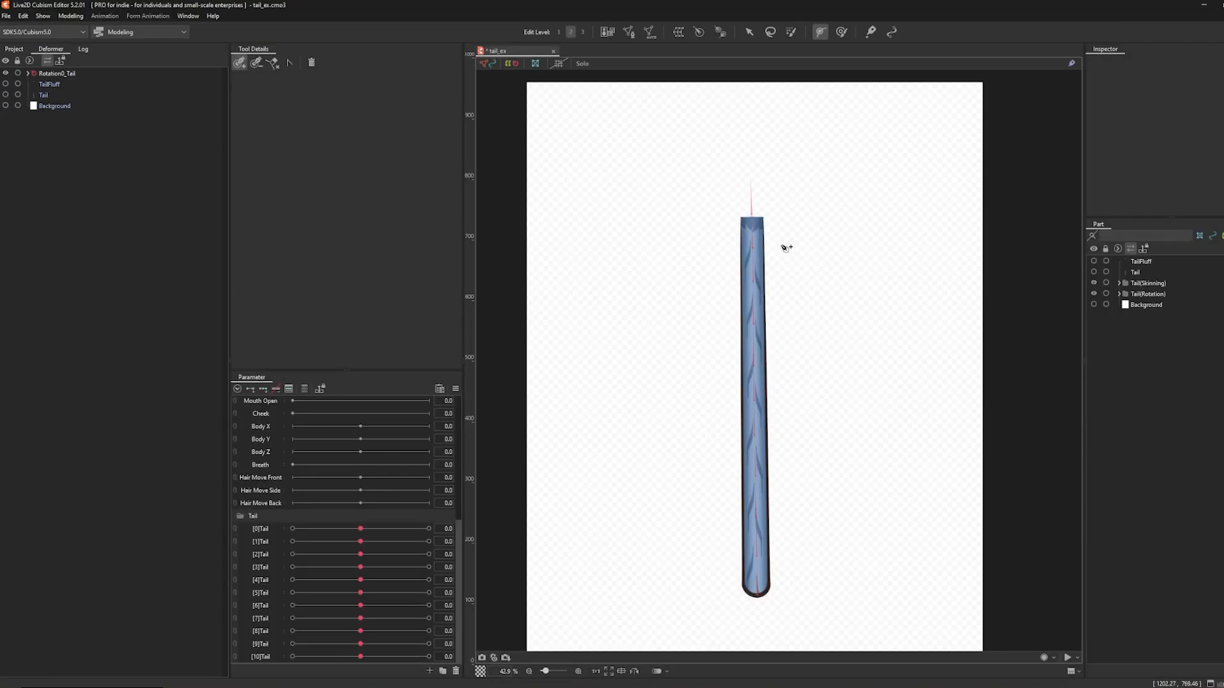
key(ctrl+s)
Show the TailFluff part and generate its mesh automatically with the Most preset.
click(1094, 262)
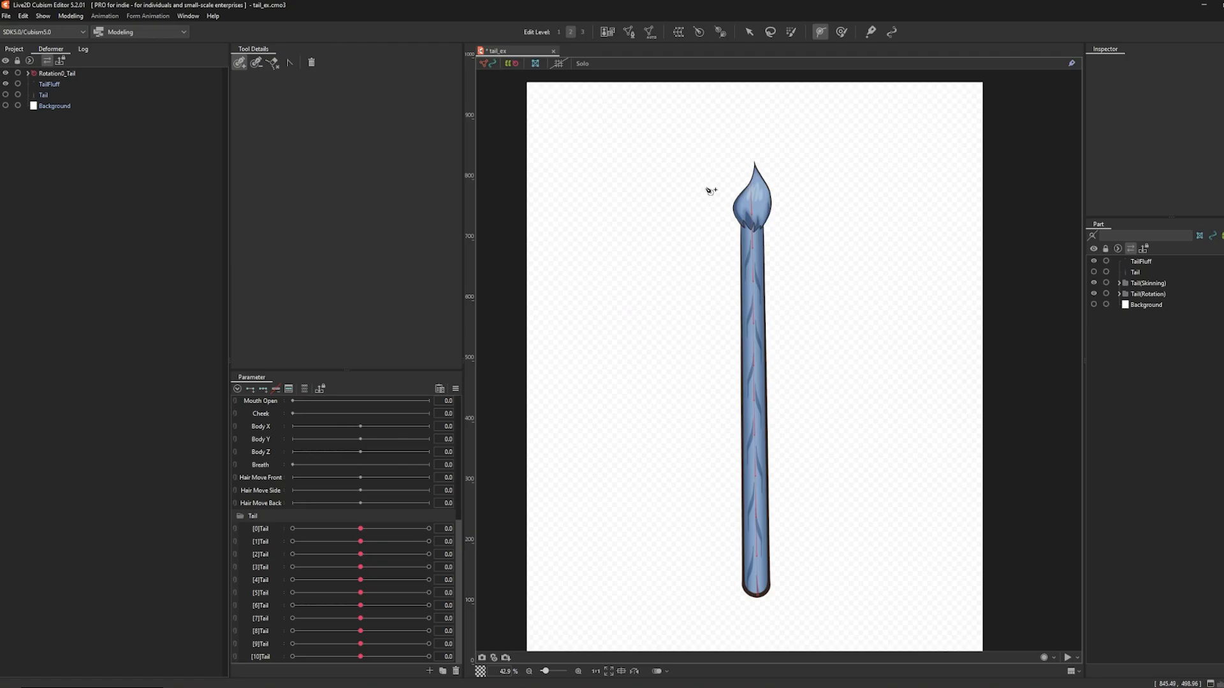
click(1140, 262)
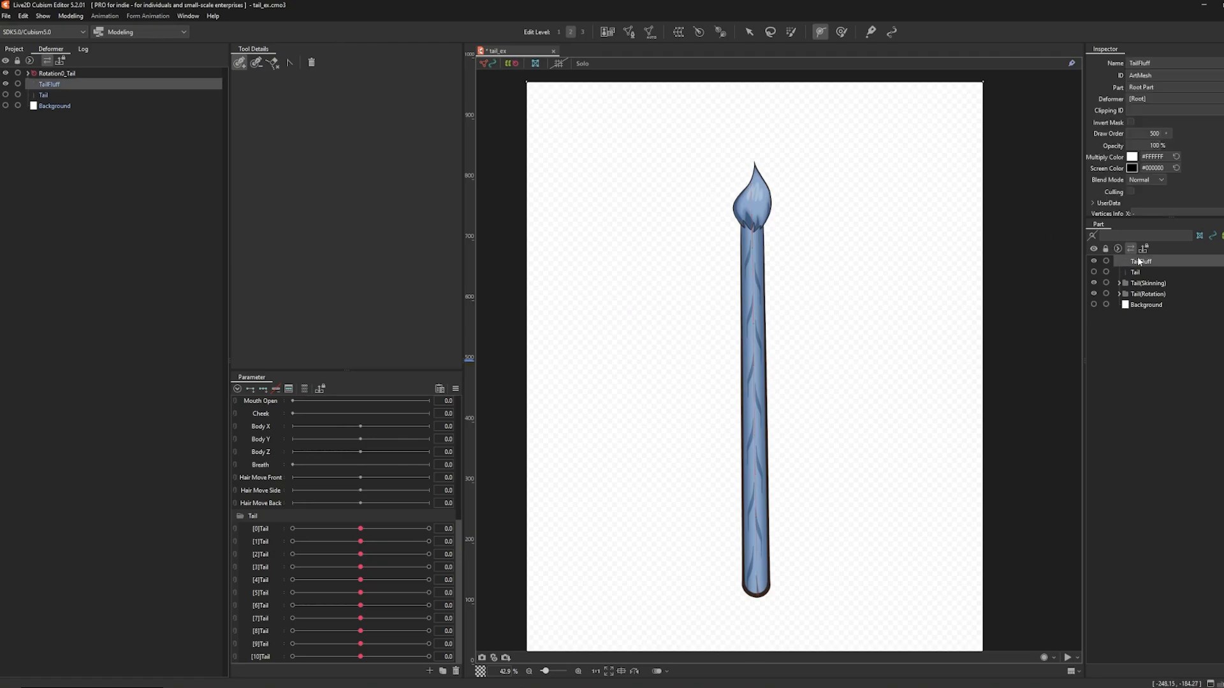
click(651, 31)
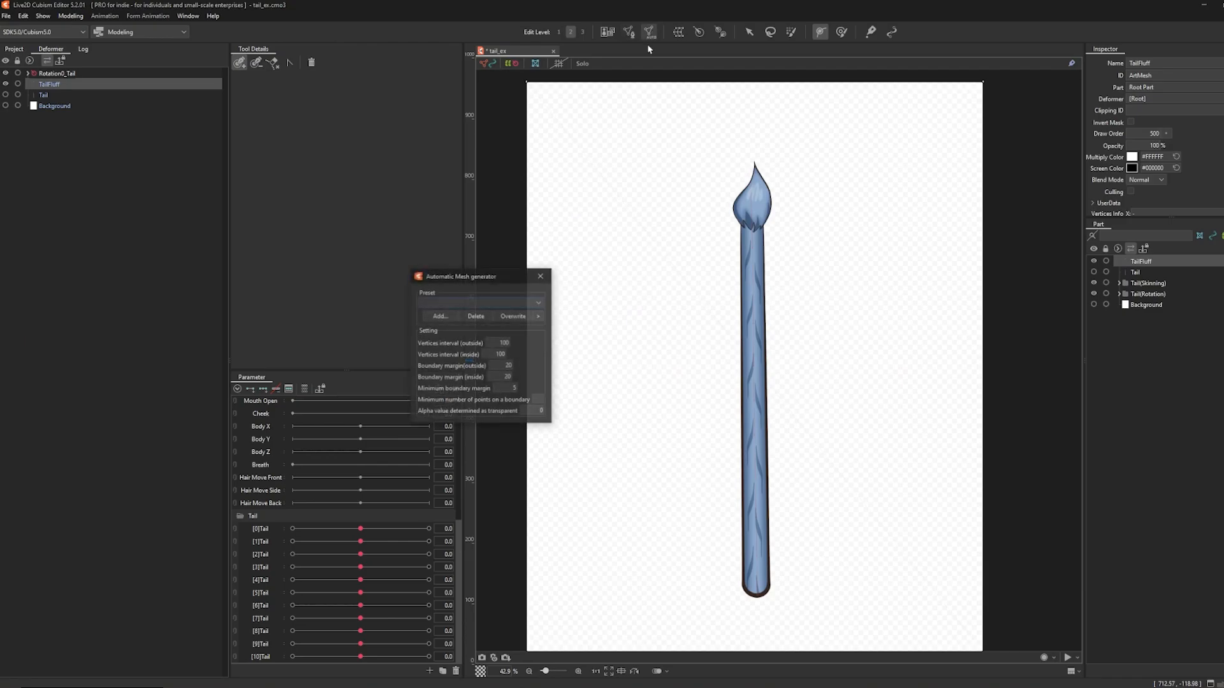
click(468, 303)
click(462, 308)
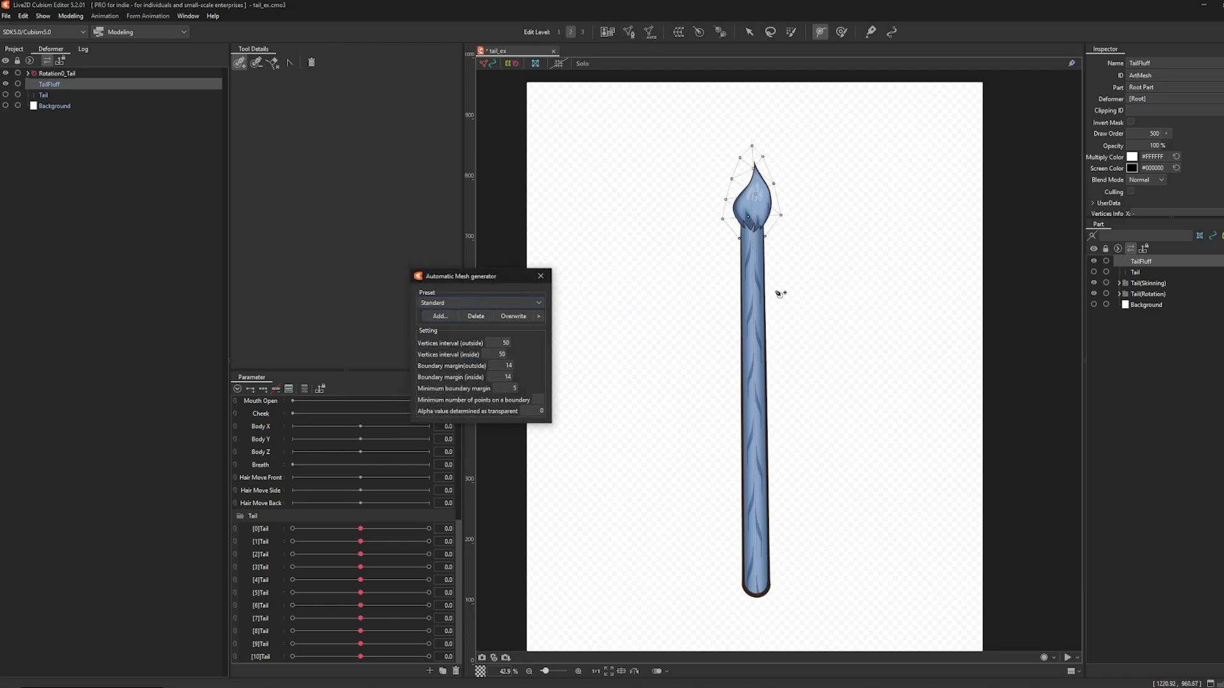
click(457, 301)
click(456, 344)
click(448, 303)
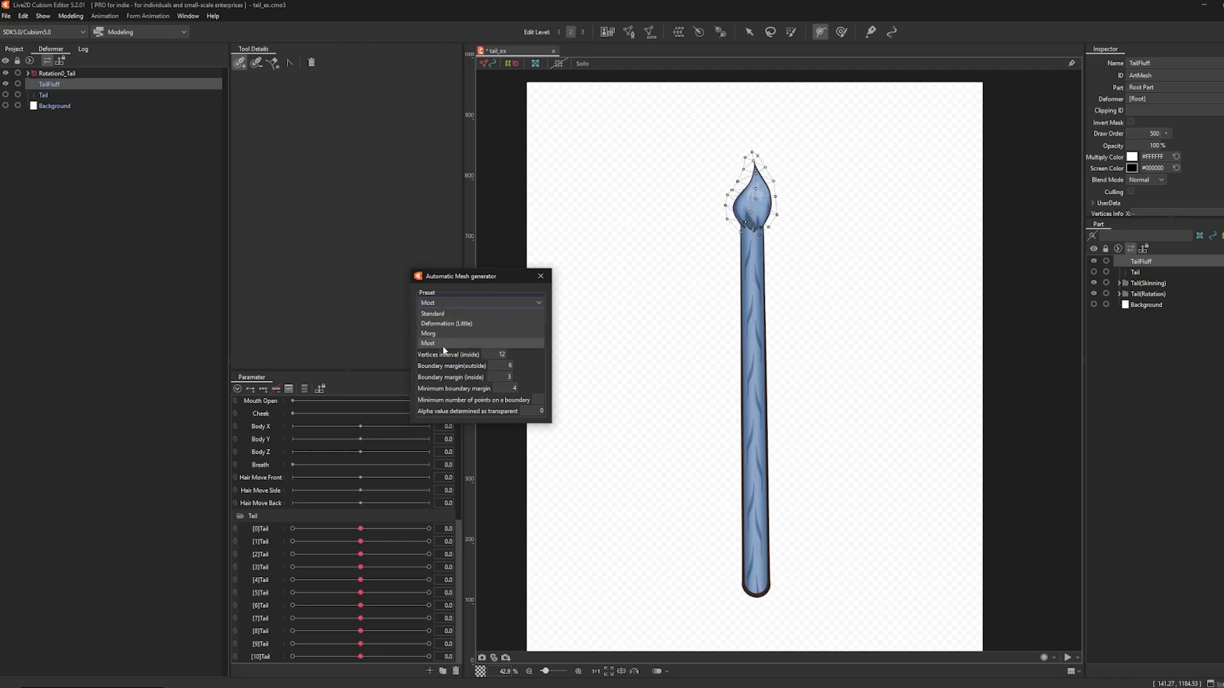
click(463, 302)
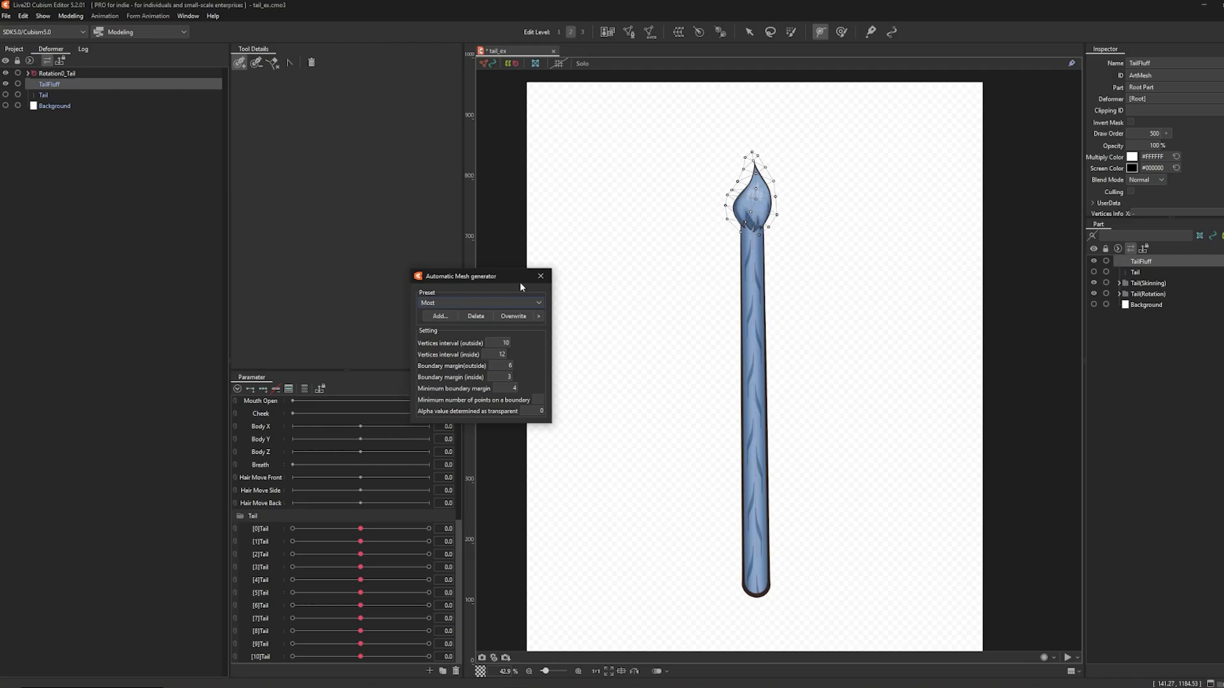
click(540, 276)
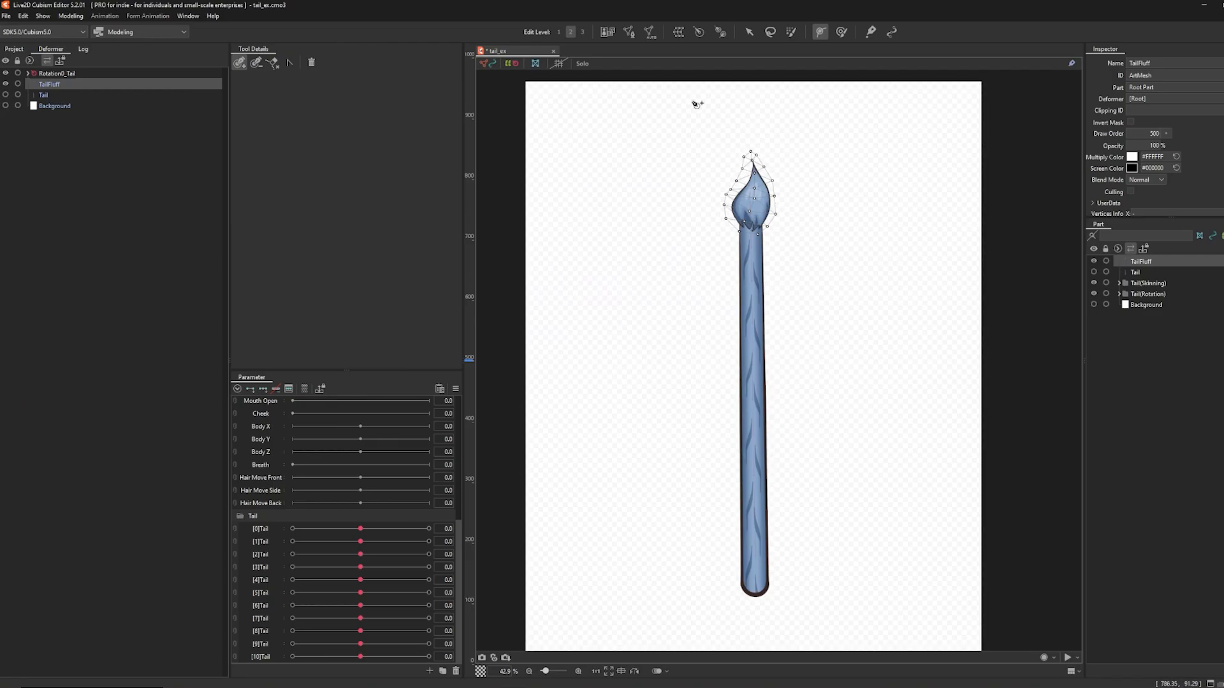
Try a rotation deformer on TailFluff at the base of the fluff, adjust its handle, and delete it.
click(721, 31)
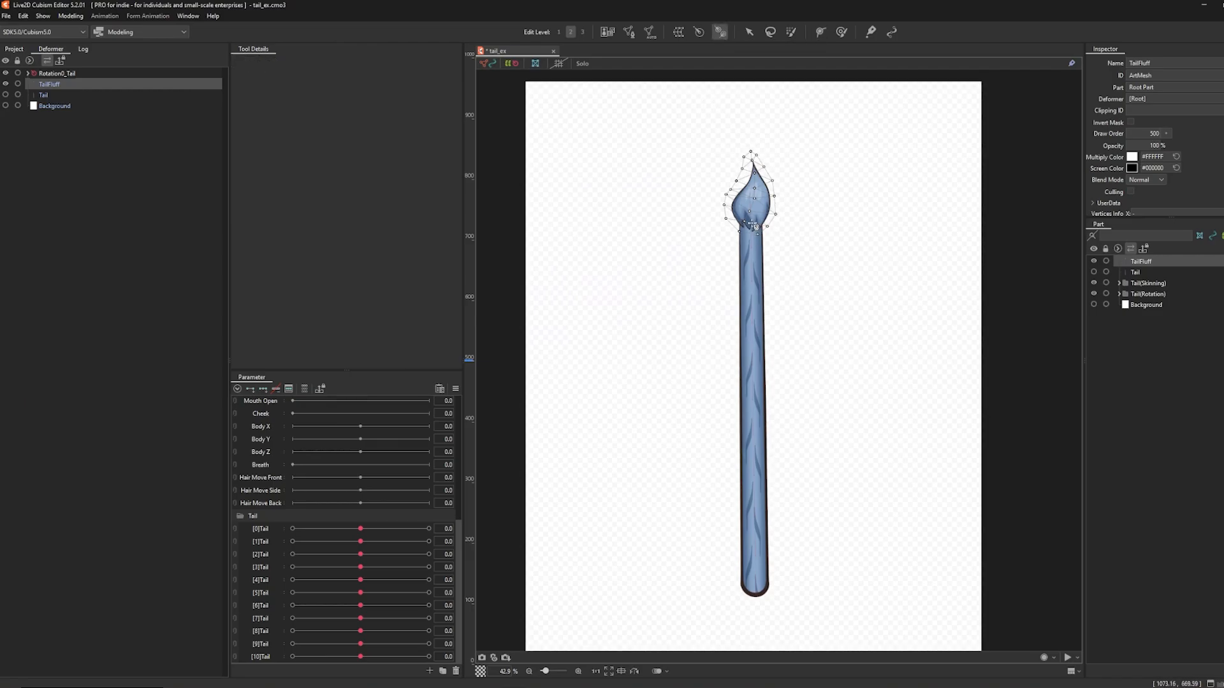
click(752, 225)
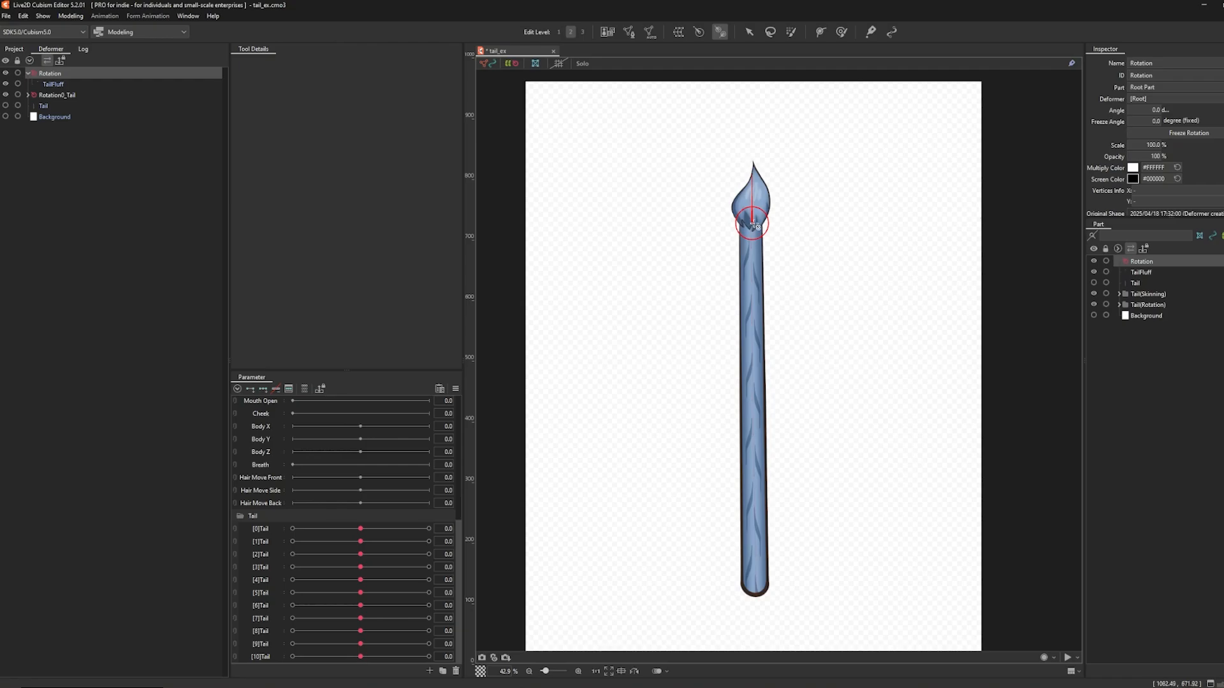
click(750, 32)
mouse_move(753, 172)
mouse_down()
mouse_move(686, 164)
mouse_move(764, 159)
mouse_move(753, 164)
mouse_up()
key(Delete)
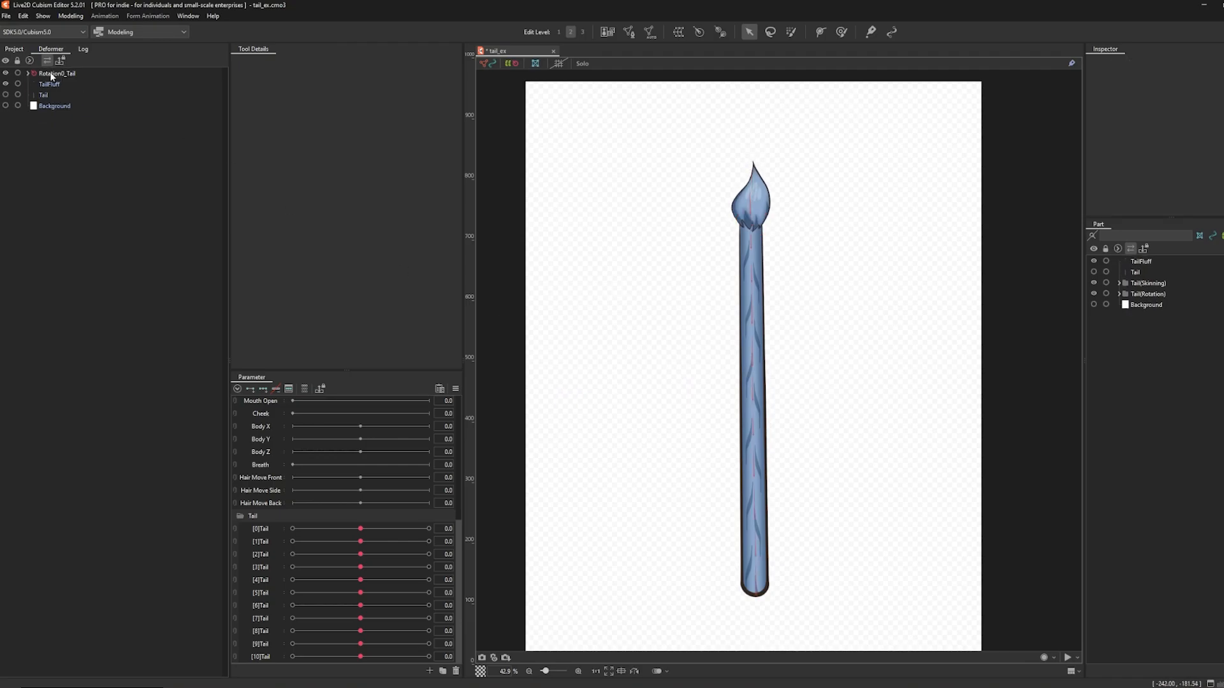
Create a warp deformer named TailFluff as parent of the TailFluff mesh, with 5 × 5 warp and 2 × 2 Bezier divisions.
click(49, 84)
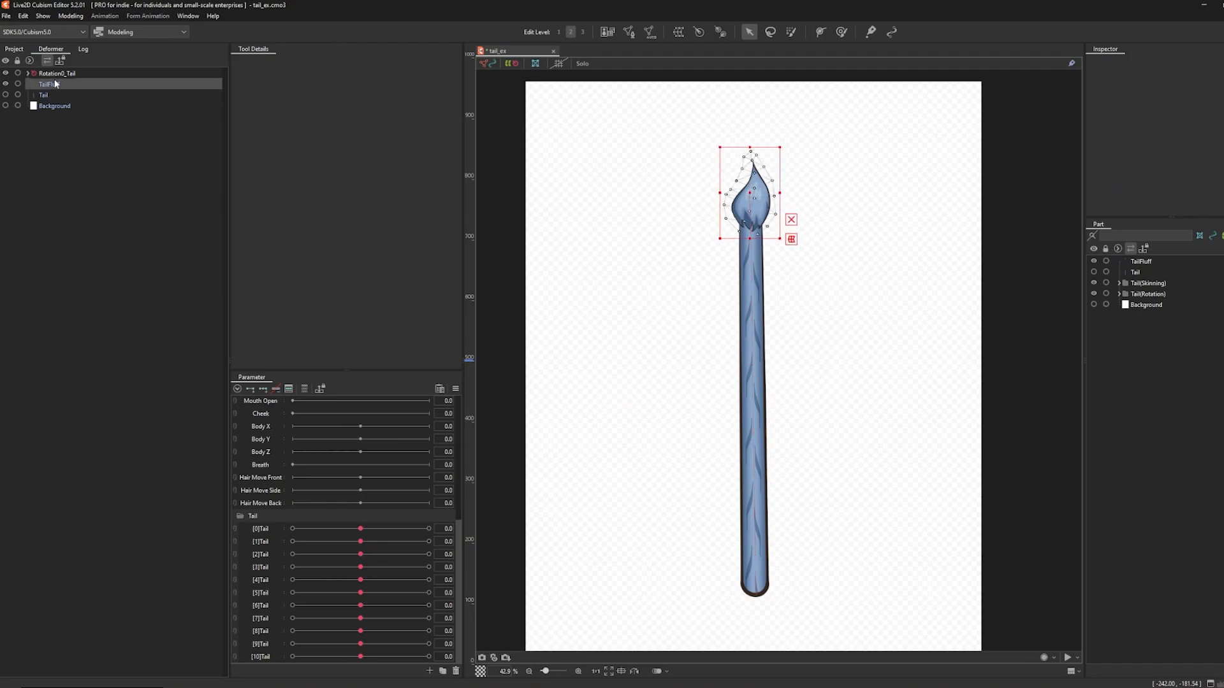
click(680, 31)
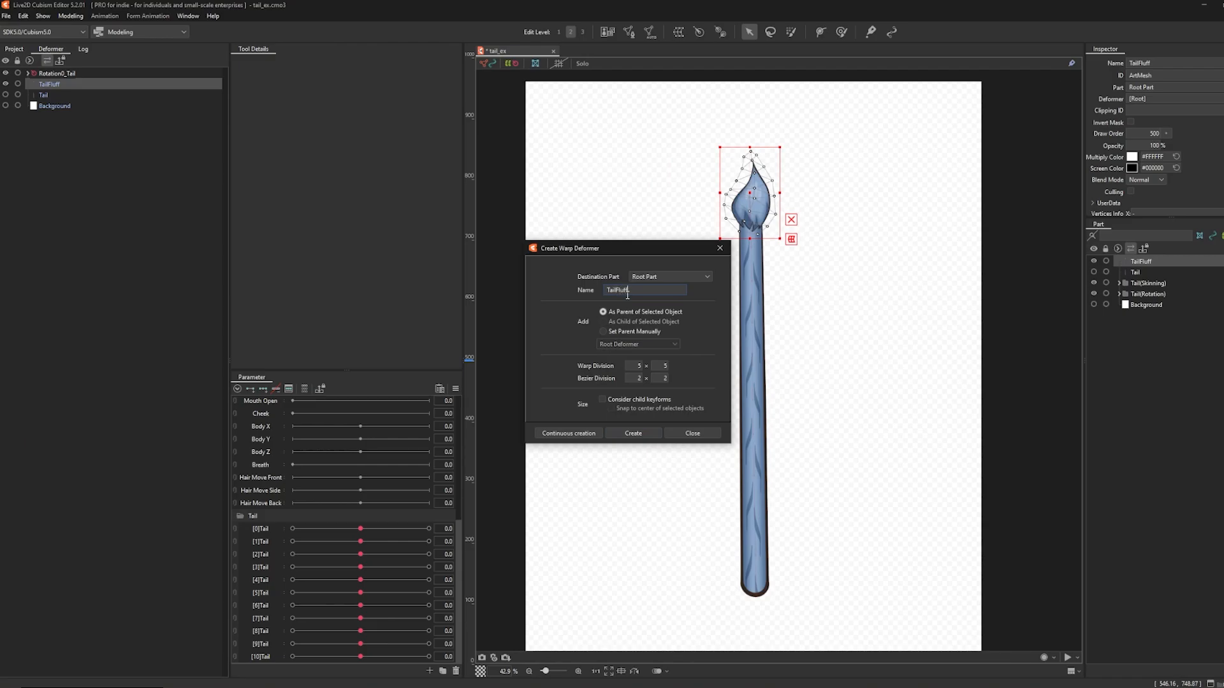
click(634, 434)
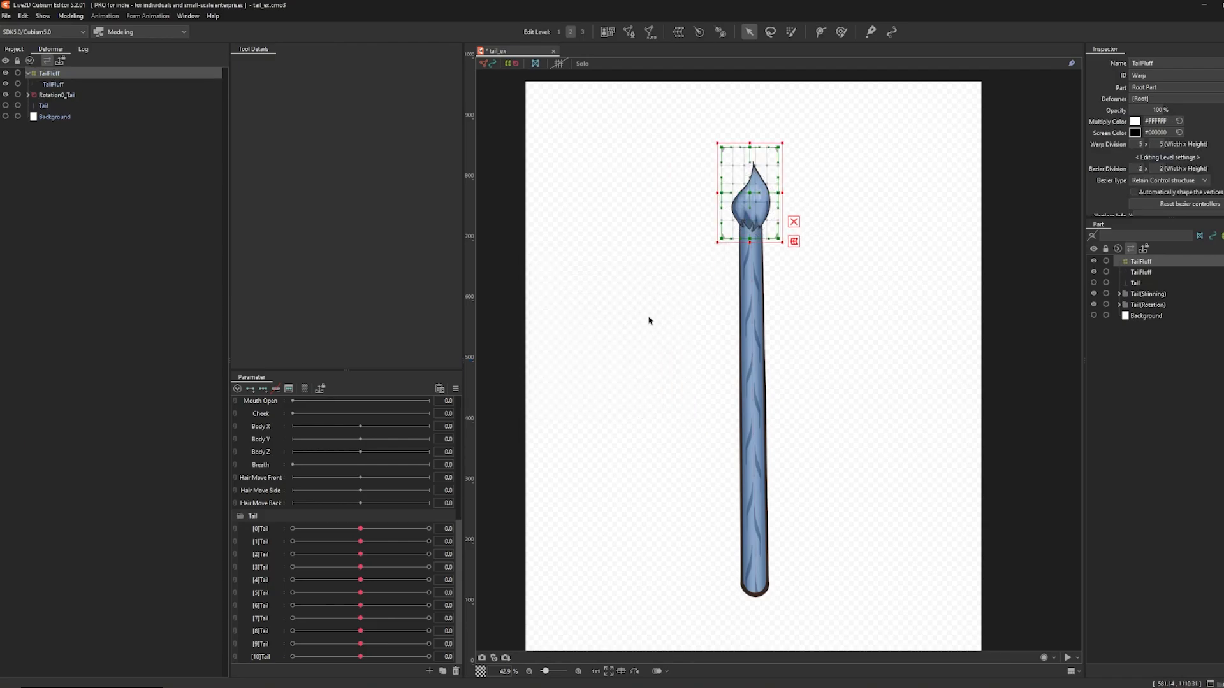
Expand the Rotation0_Tail hierarchy and move the TailFluff warp deformer with its mesh under Rotation10_Tail.
scroll(650, 320, up, 3)
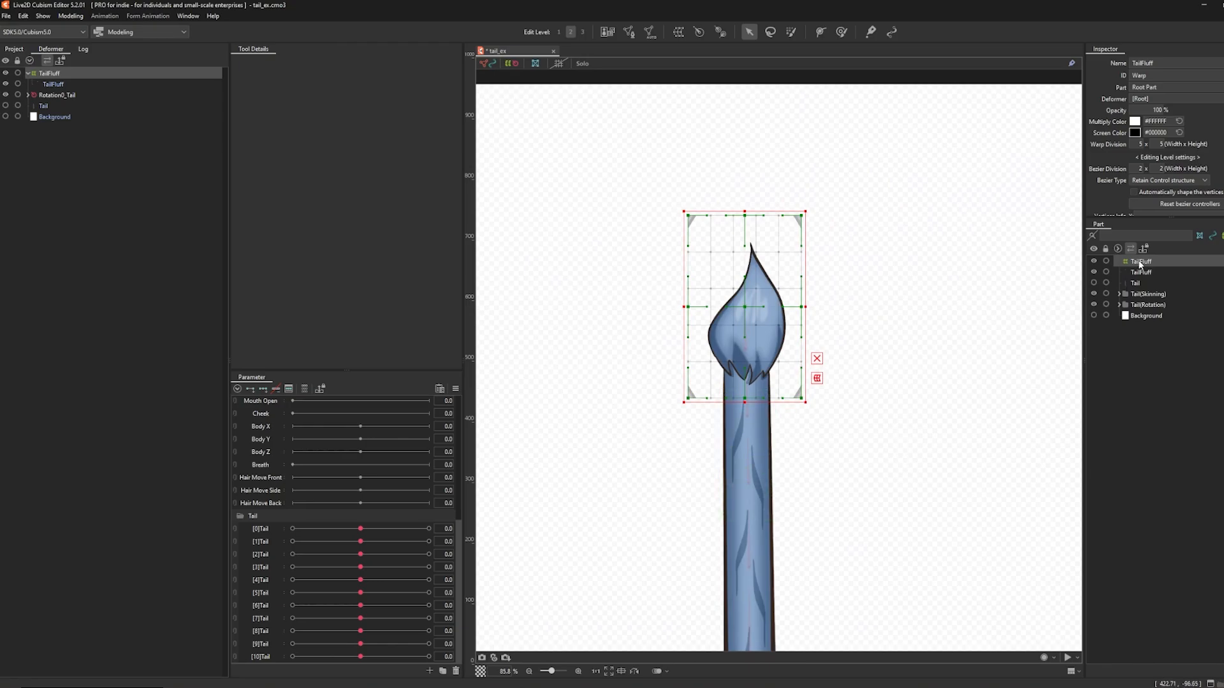
ctrl+click(45, 87)
click(40, 95)
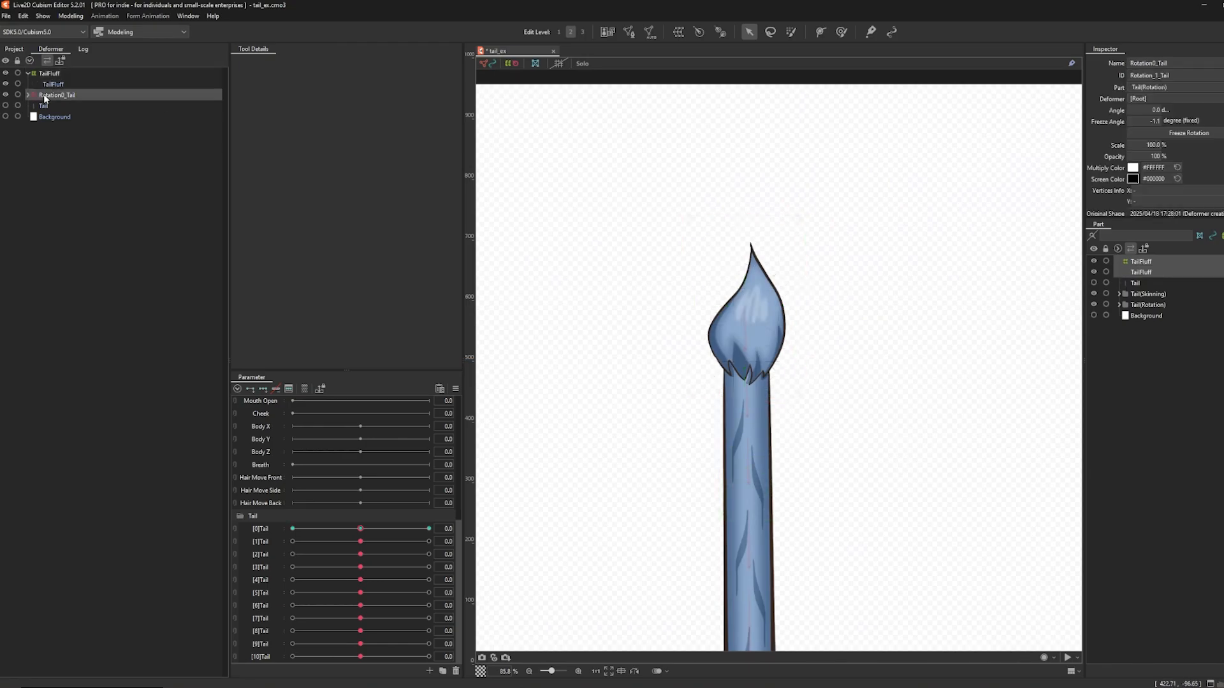
right_click(45, 96)
click(76, 105)
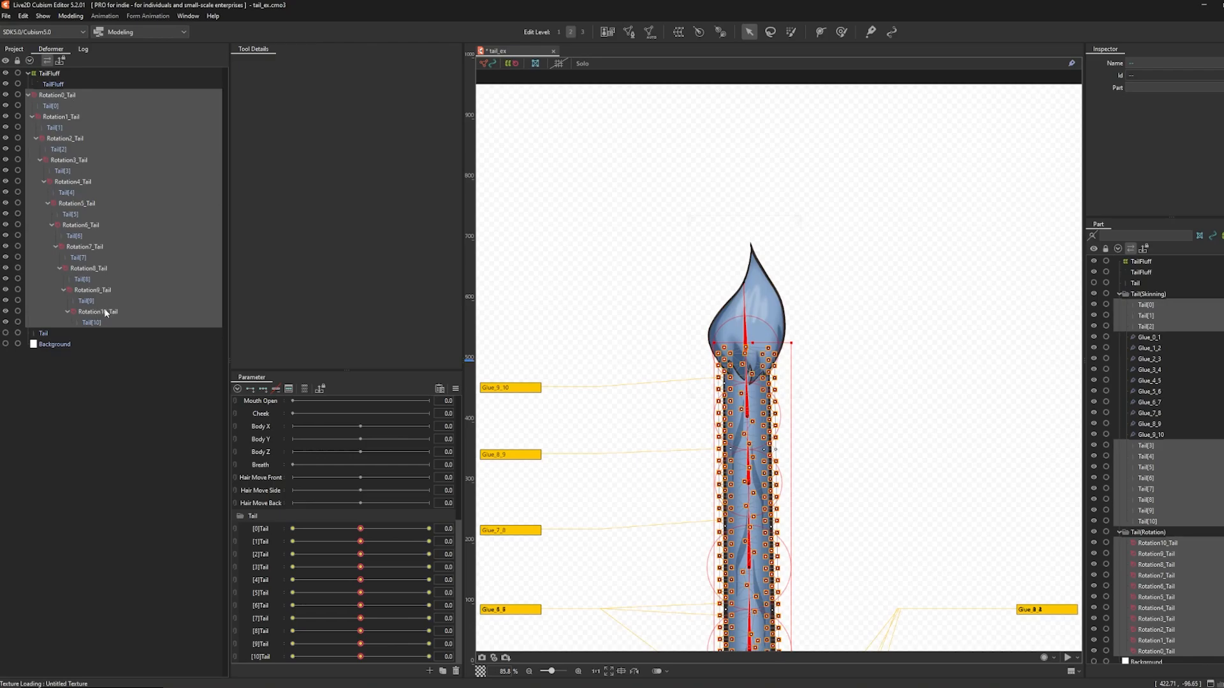
click(55, 74)
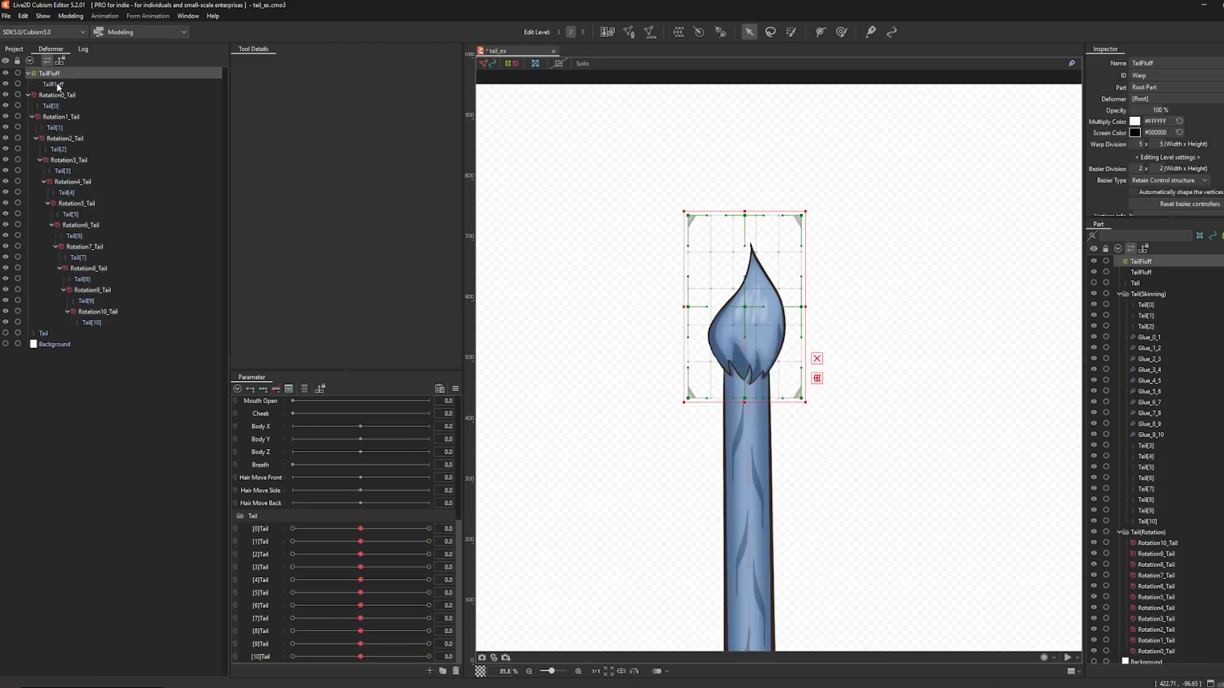
drag(54, 87, 89, 318)
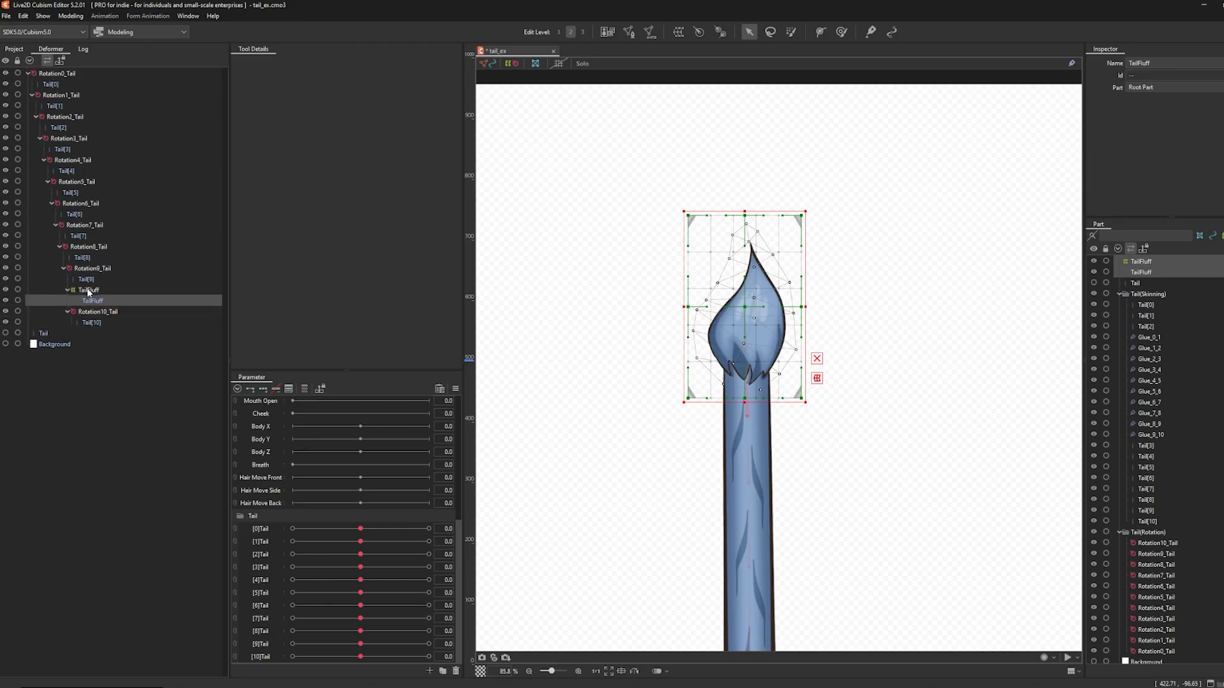
drag(88, 290, 97, 314)
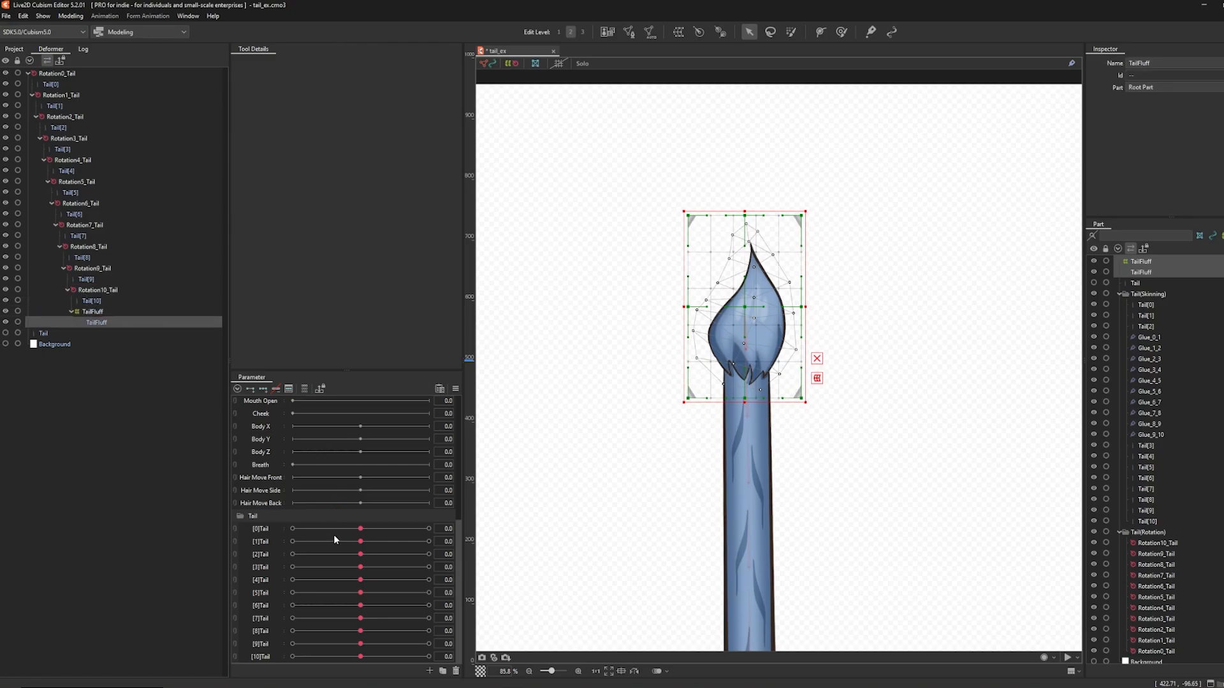
Check how the fluff follows the tail by testing the last tail parameters and previewing the physics.
mouse_move(361, 656)
mouse_down()
mouse_move(300, 656)
mouse_move(408, 658)
mouse_move(307, 656)
mouse_move(249, 639)
mouse_move(436, 640)
mouse_move(327, 626)
mouse_move(305, 641)
mouse_move(414, 641)
mouse_move(361, 647)
mouse_up()
click(360, 657)
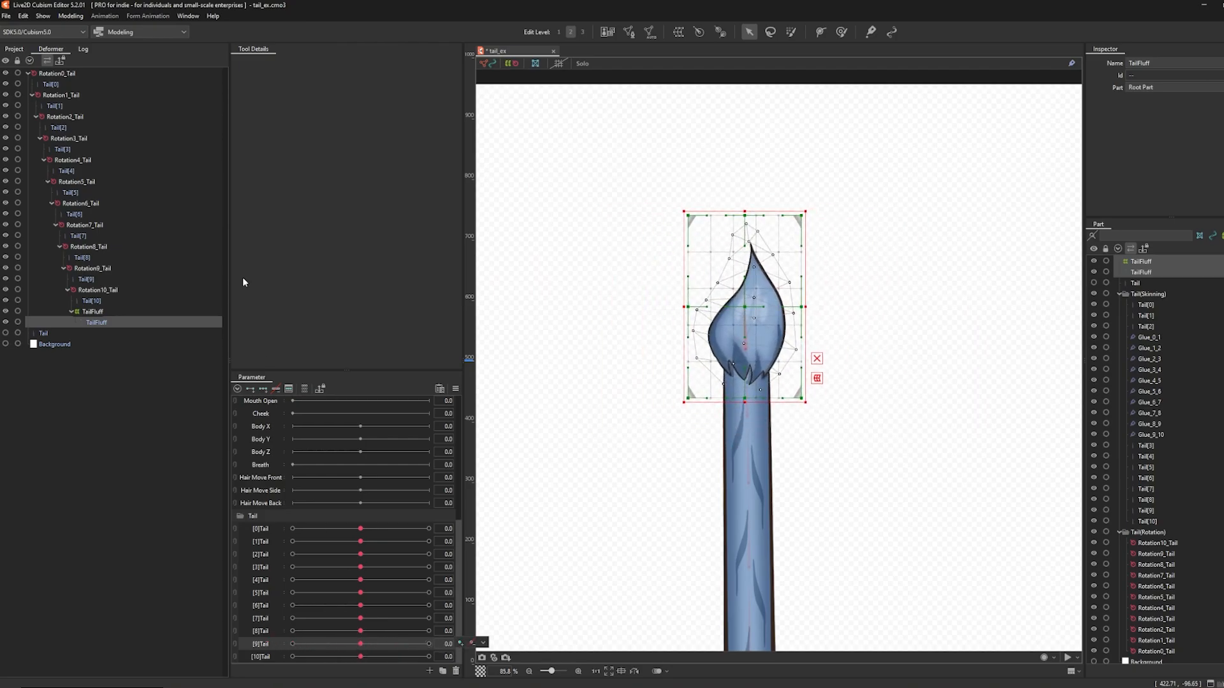
click(70, 16)
click(102, 241)
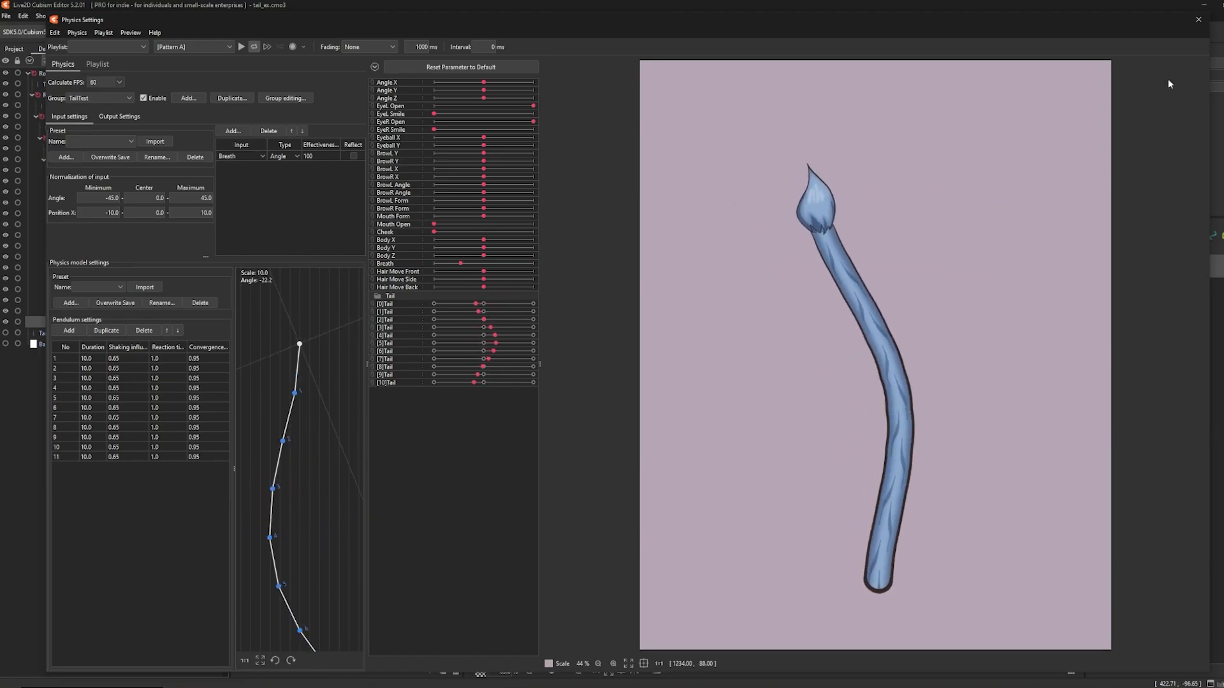
click(1198, 20)
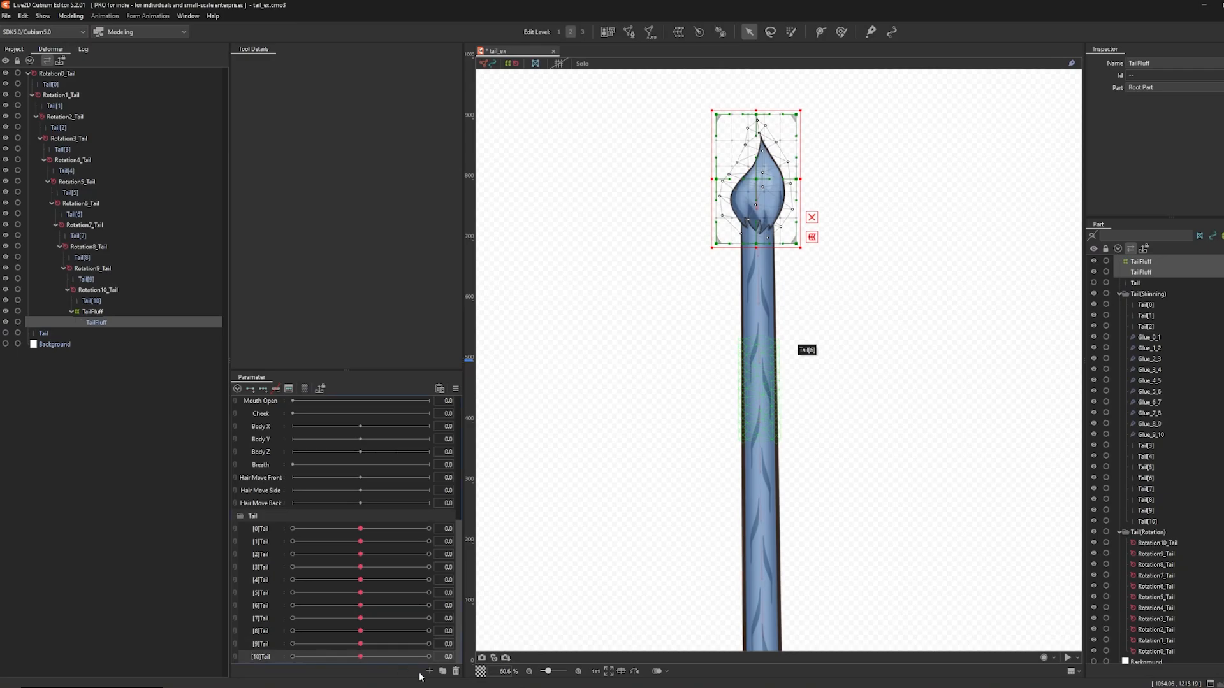
Duplicate the [10]Tail parameter and rename the copy [11]Tail with the ID Param_Angle_Rotation_11_Tail2.
right_click(268, 659)
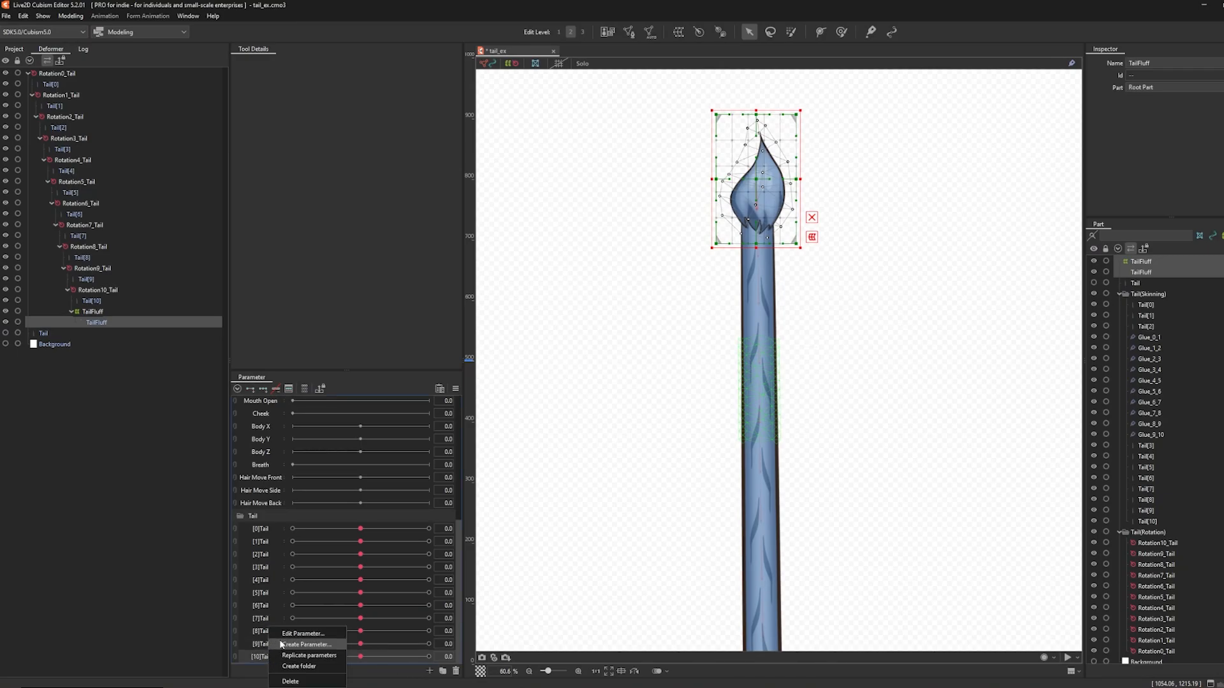
click(305, 644)
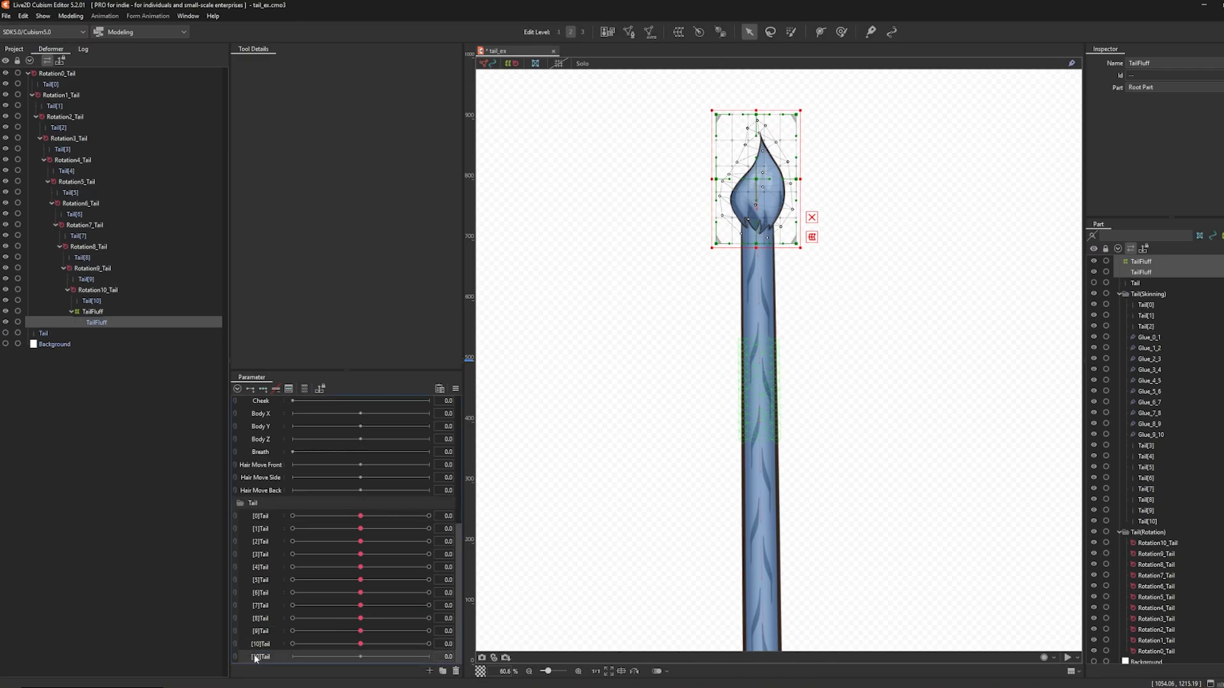
right_click(255, 659)
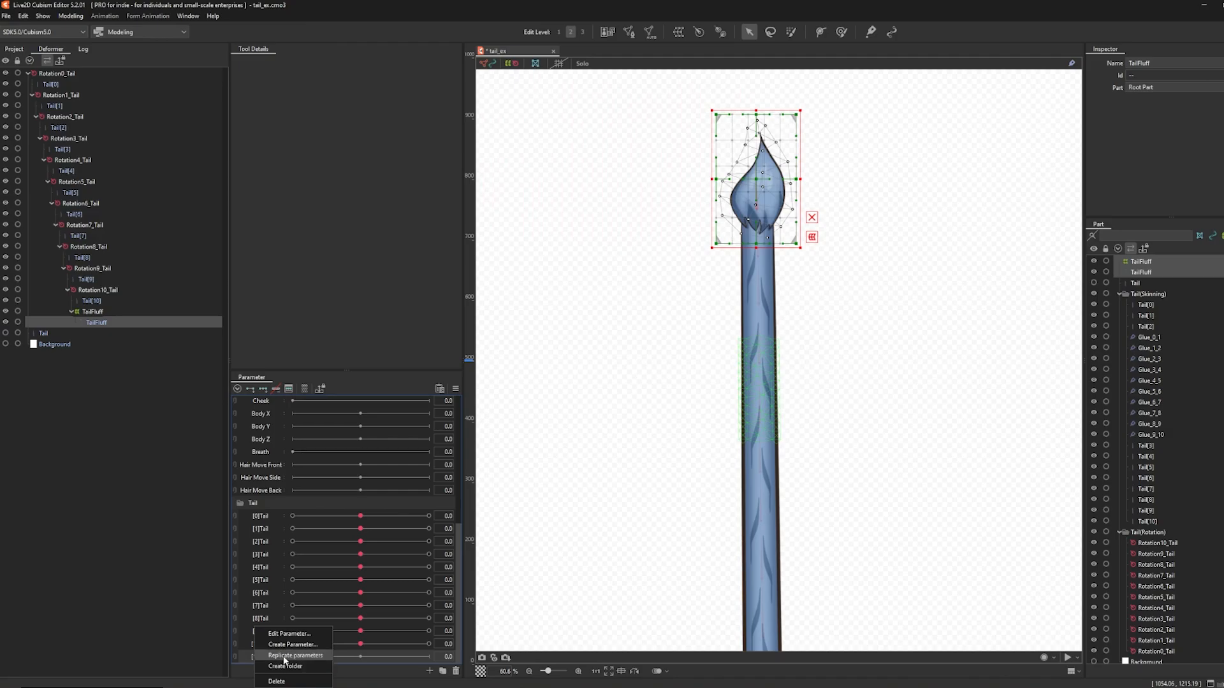
click(289, 634)
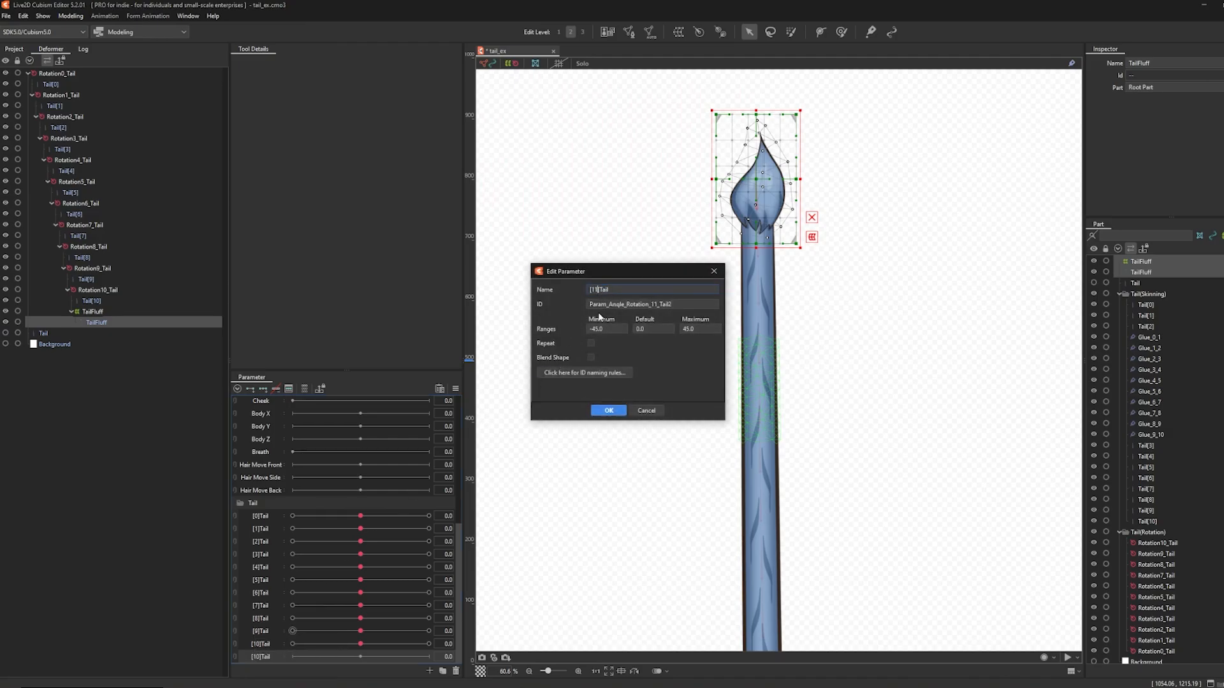
click(609, 412)
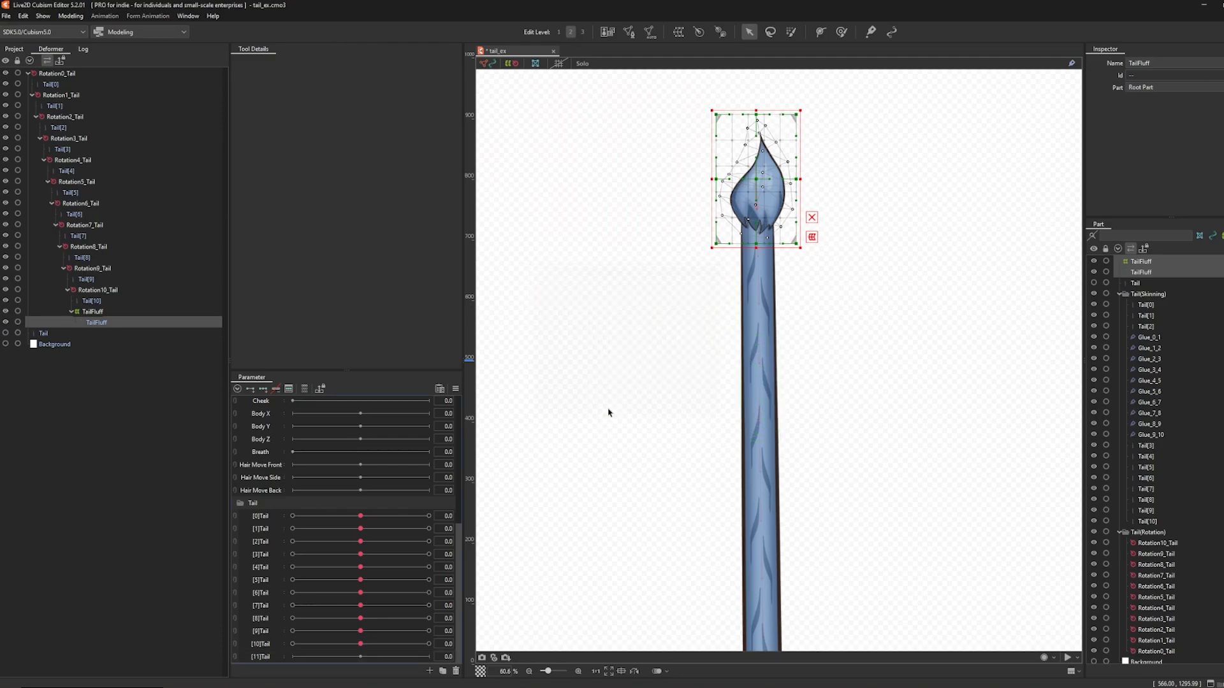
Add three keys on [11]Tail for the TailFluff deformer and mesh, and set the parameter to 45.
click(358, 653)
click(260, 390)
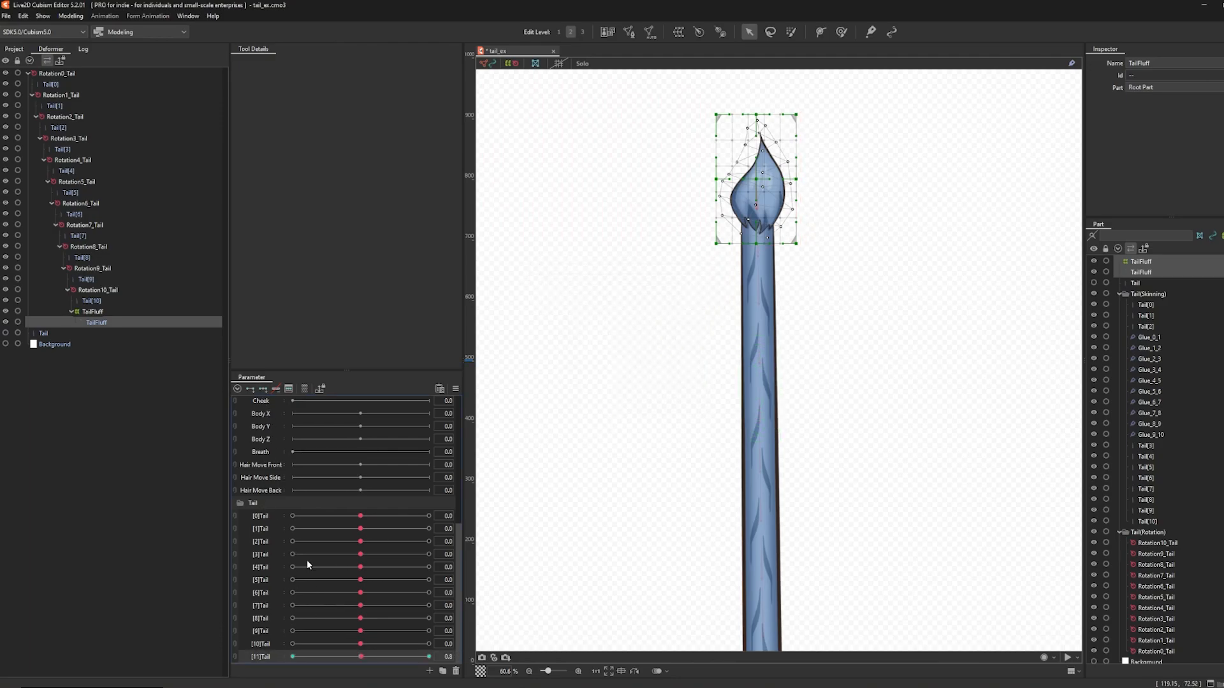
click(430, 658)
Set the TailFluff warp deformer's division to 6 × 9.
scroll(677, 368, up, 3)
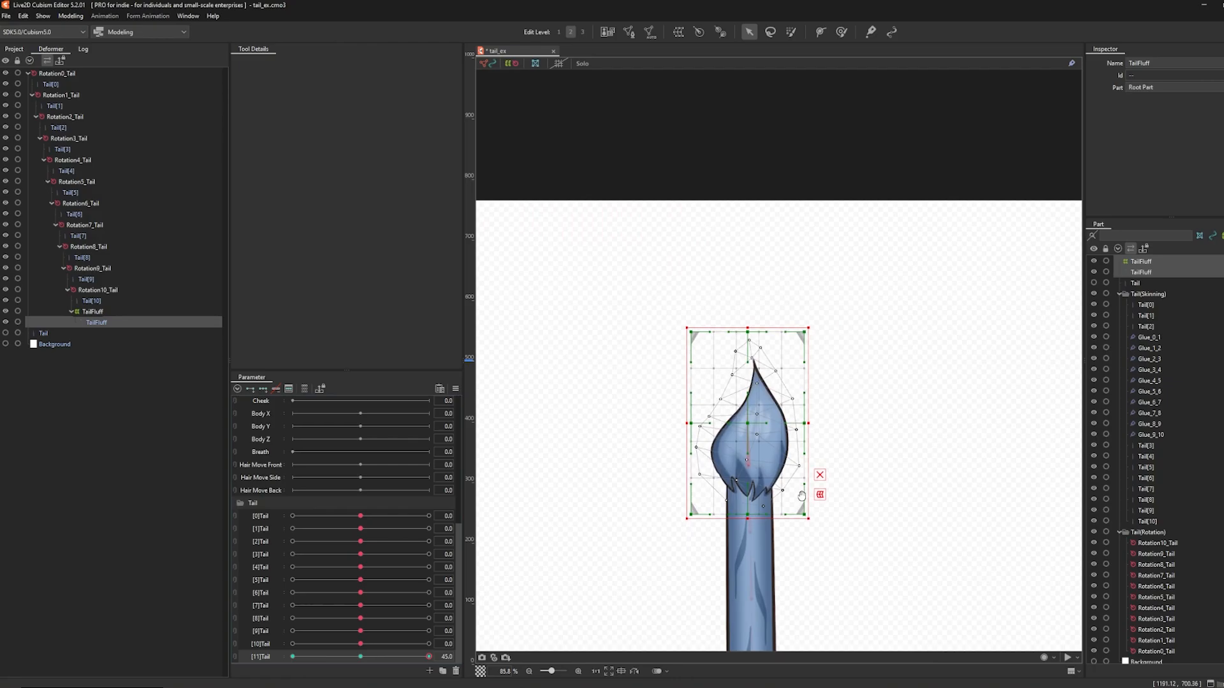
click(1141, 261)
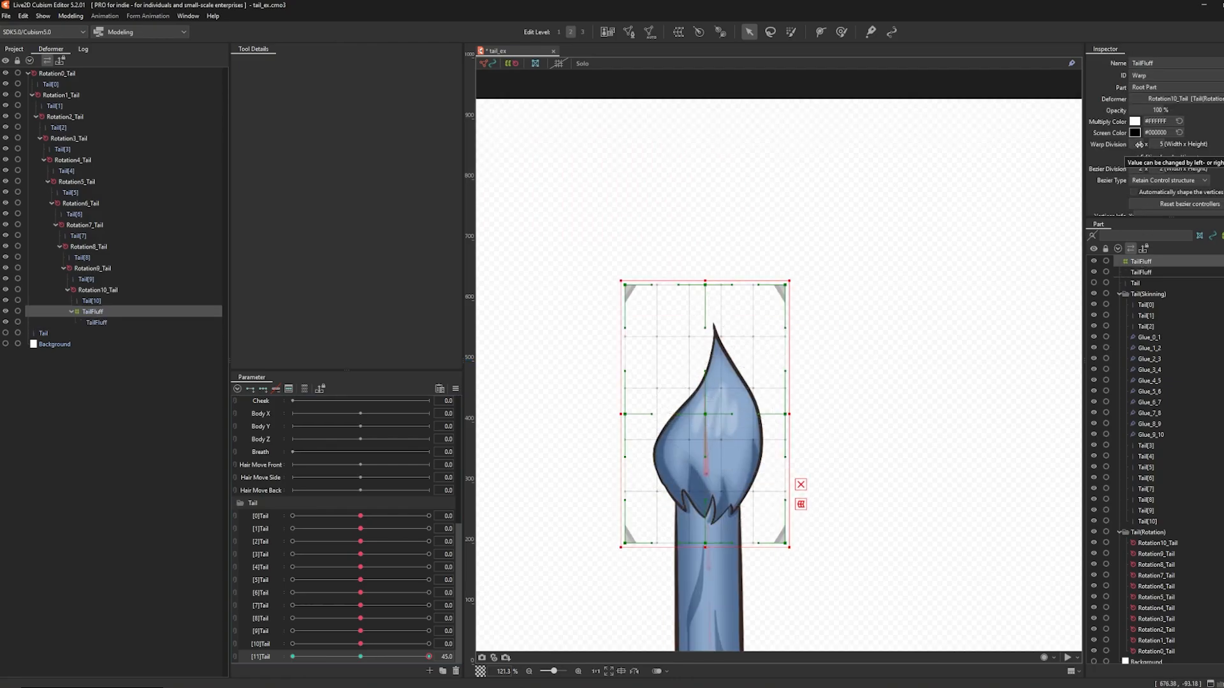
click(1139, 145)
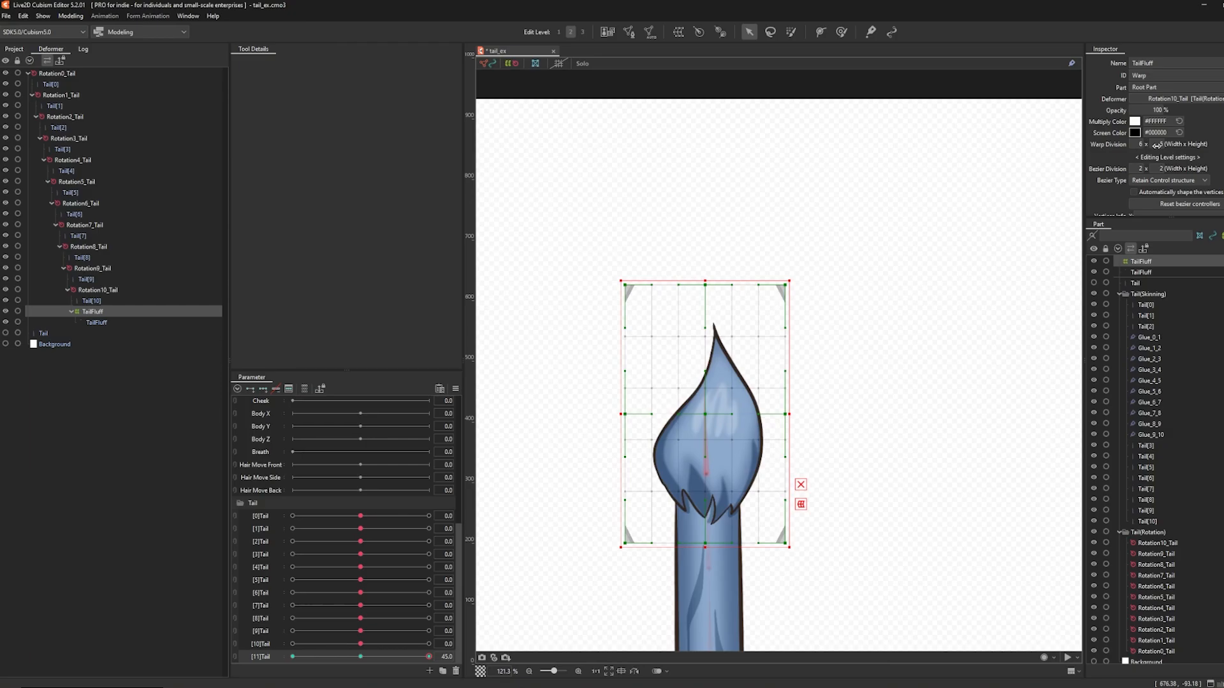
drag(1156, 144, 1184, 144)
Brush-select the upper warp points of TailFluff and rotate them slightly clockwise at the [11]Tail 45 key.
click(791, 31)
mouse_move(613, 268)
mouse_down()
mouse_move(628, 421)
mouse_move(750, 442)
mouse_move(787, 401)
mouse_move(742, 377)
mouse_move(668, 371)
mouse_move(778, 313)
mouse_move(659, 304)
mouse_move(712, 367)
mouse_up()
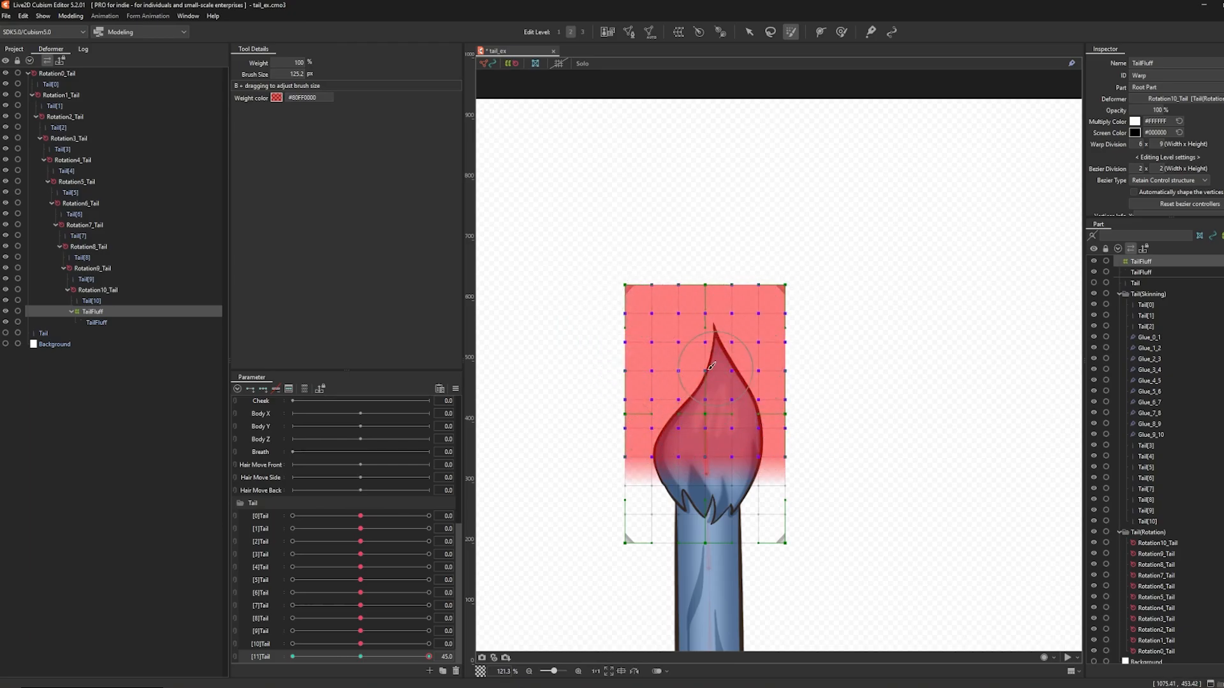
click(749, 32)
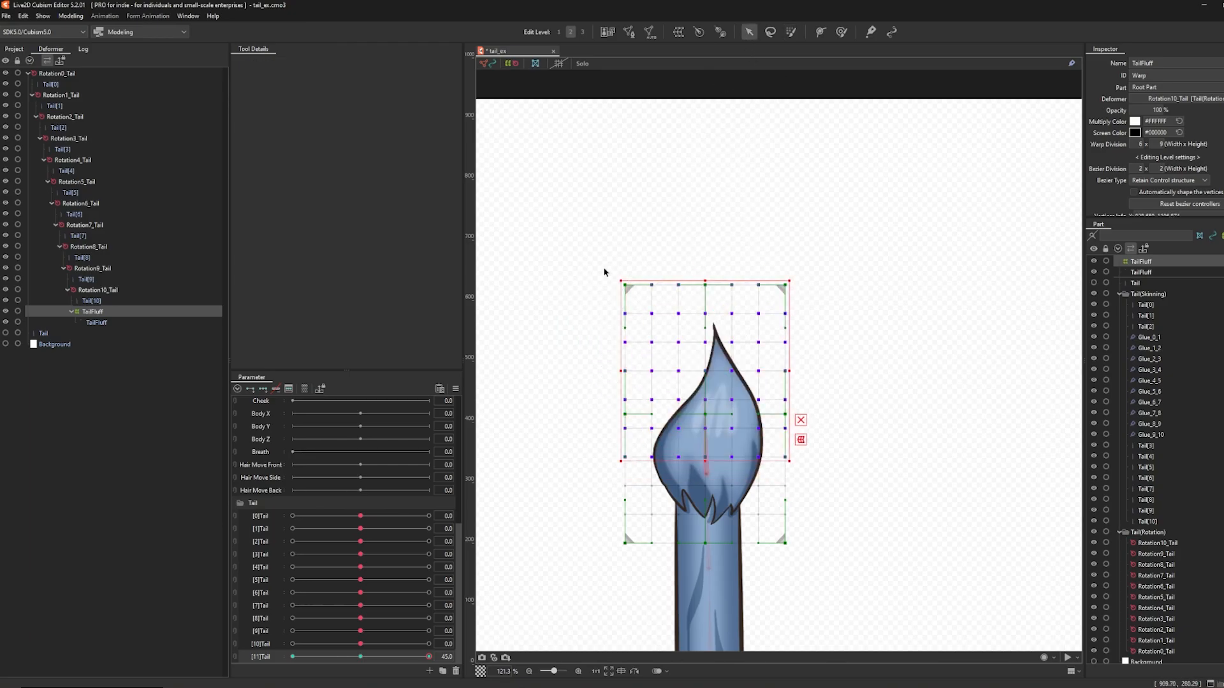
drag(618, 273, 715, 369)
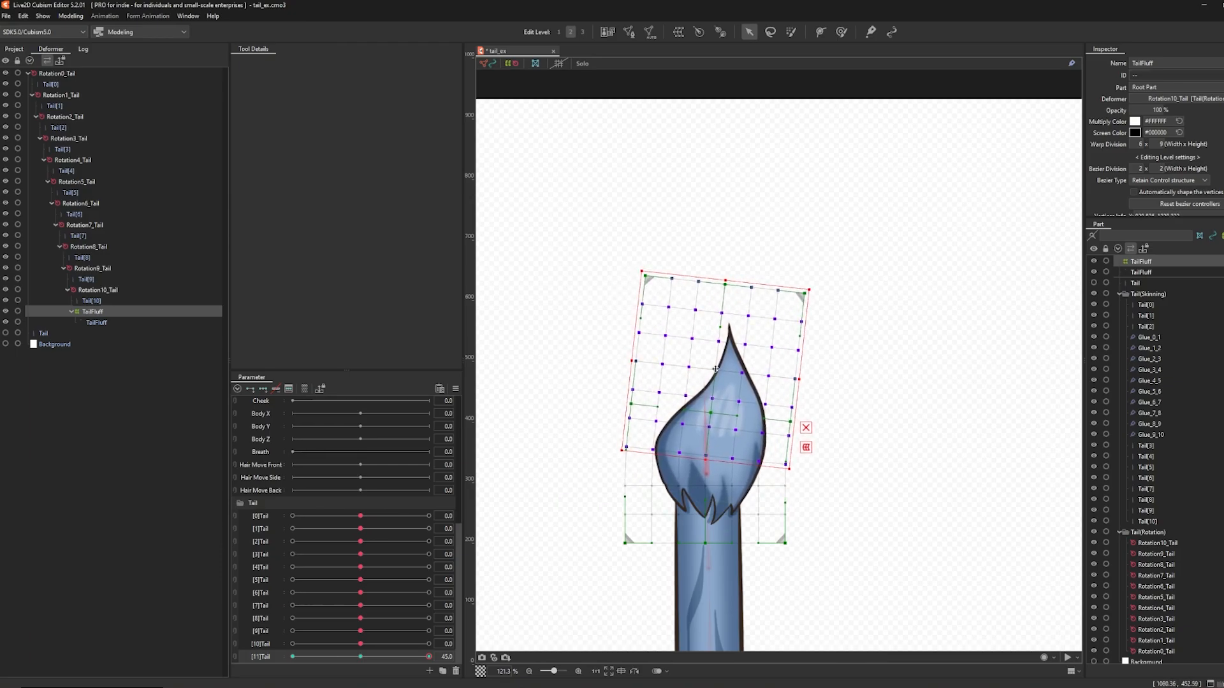
Bend the fluff's tip and side to the right with the Deform Brush and check the movement on [11]Tail.
click(839, 33)
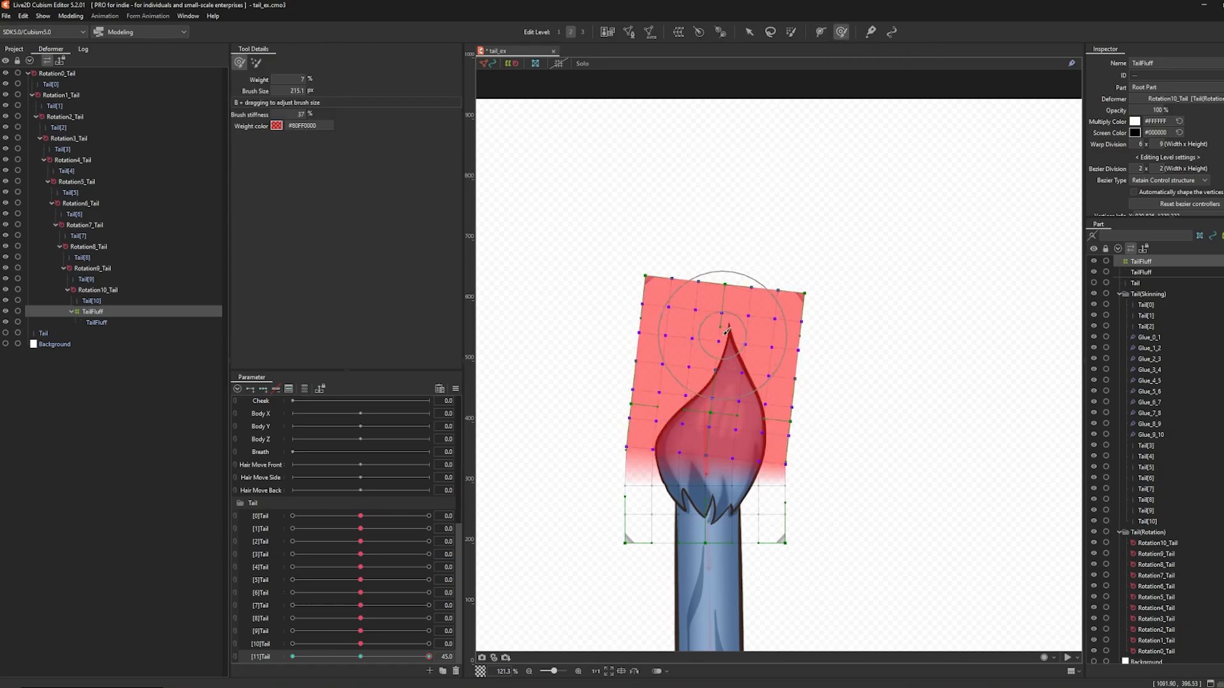
mouse_move(727, 331)
mouse_down()
mouse_move(793, 330)
mouse_move(728, 330)
mouse_move(788, 334)
mouse_move(743, 334)
mouse_move(789, 349)
mouse_up()
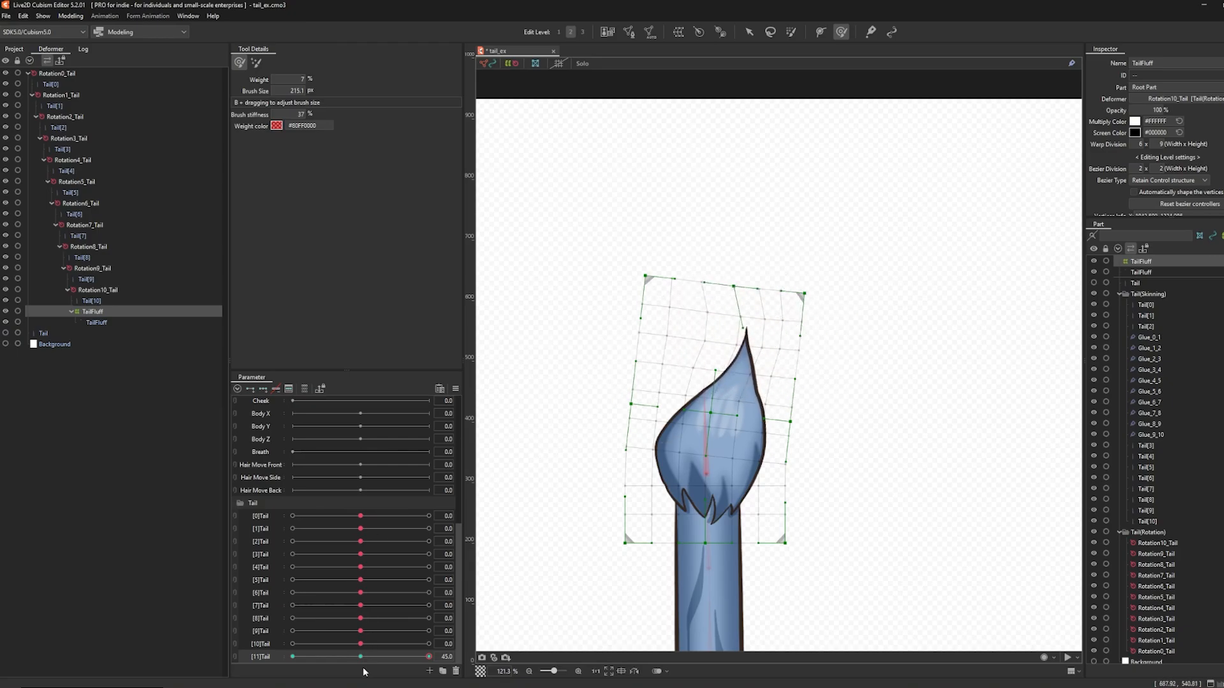
drag(363, 658, 440, 656)
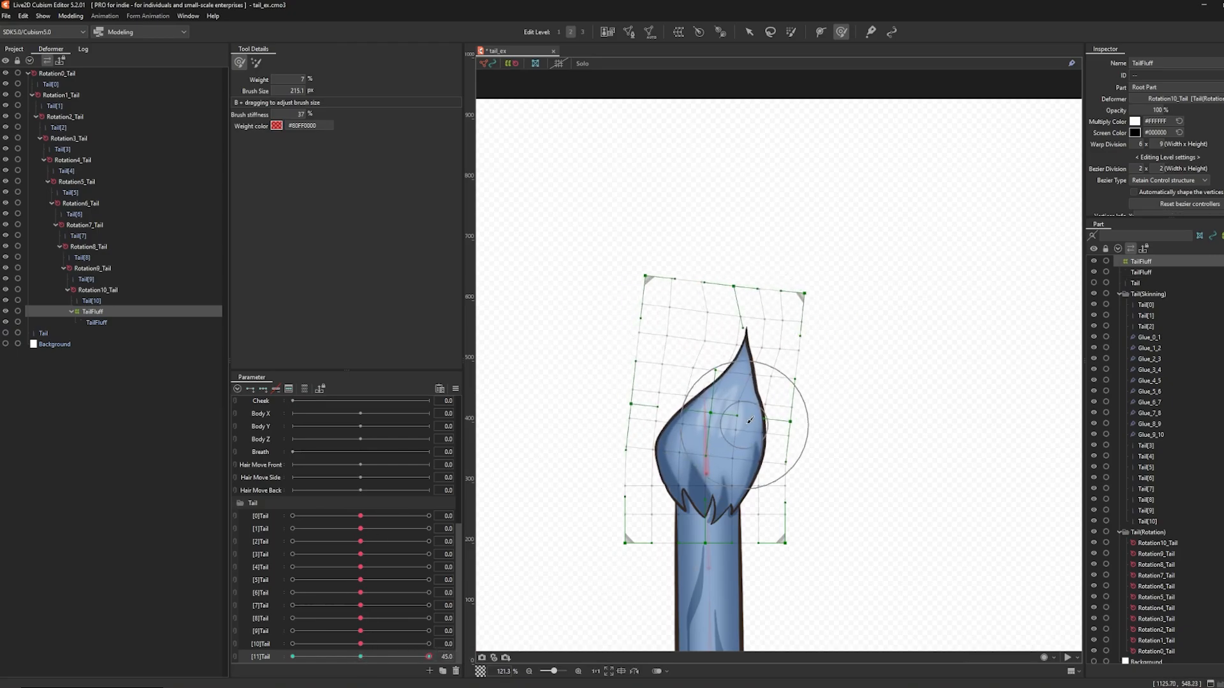
mouse_move(750, 421)
mouse_down()
mouse_move(777, 387)
mouse_move(818, 385)
mouse_up()
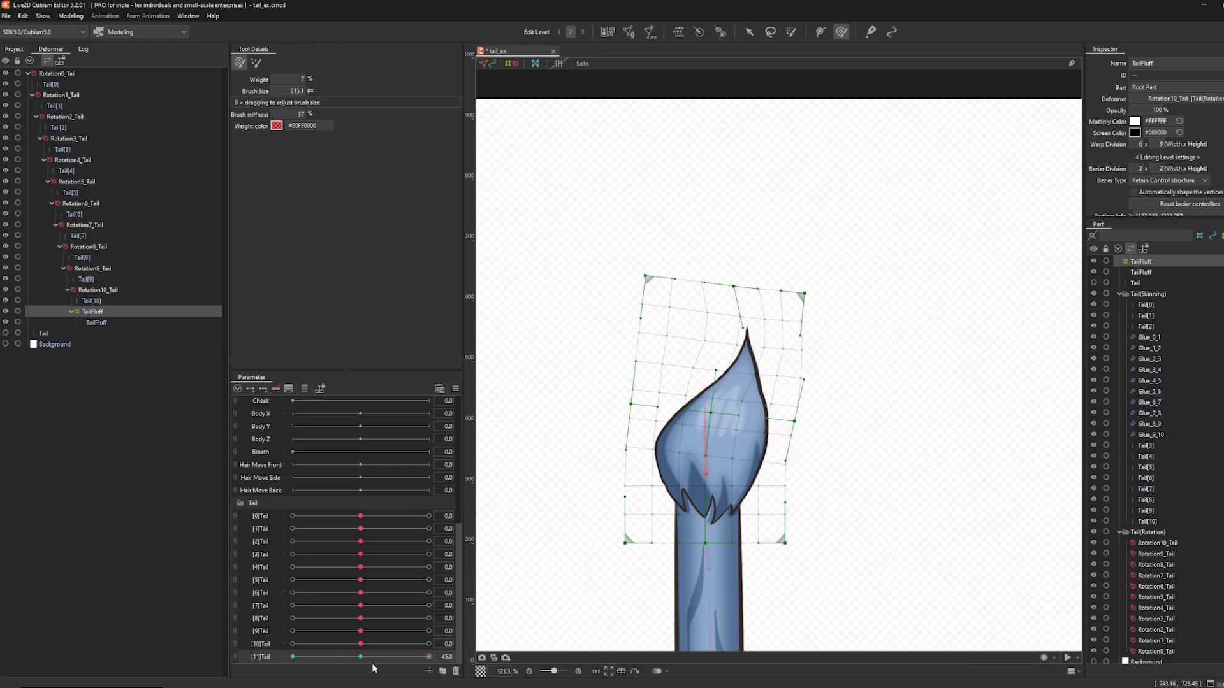
drag(364, 658, 422, 654)
Reflect the TailFluff warp's motion horizontally on [11]Tail and view the mirrored form at -45.
click(455, 389)
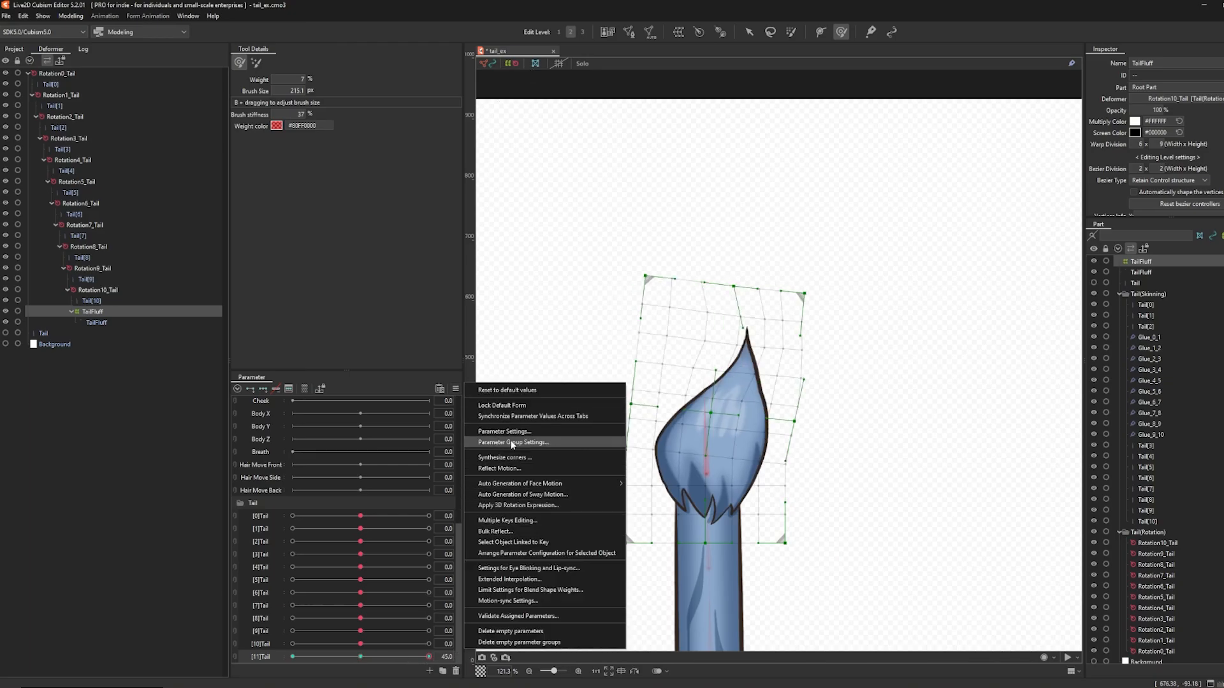
click(519, 468)
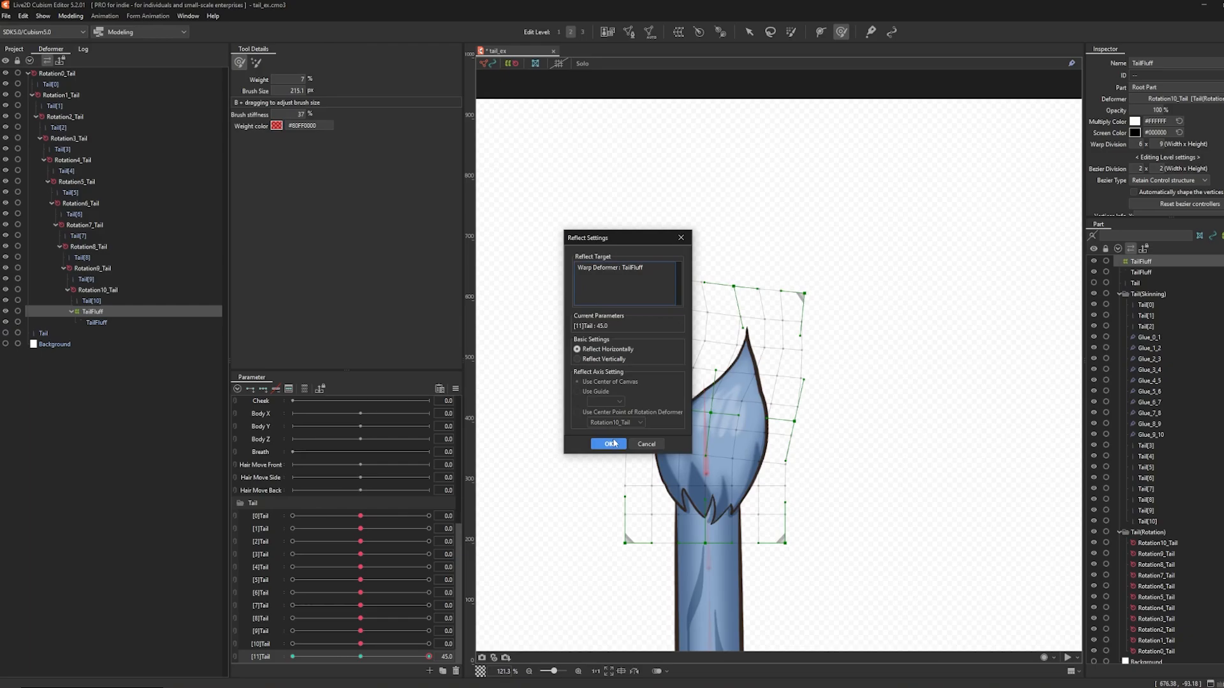
click(610, 444)
click(290, 656)
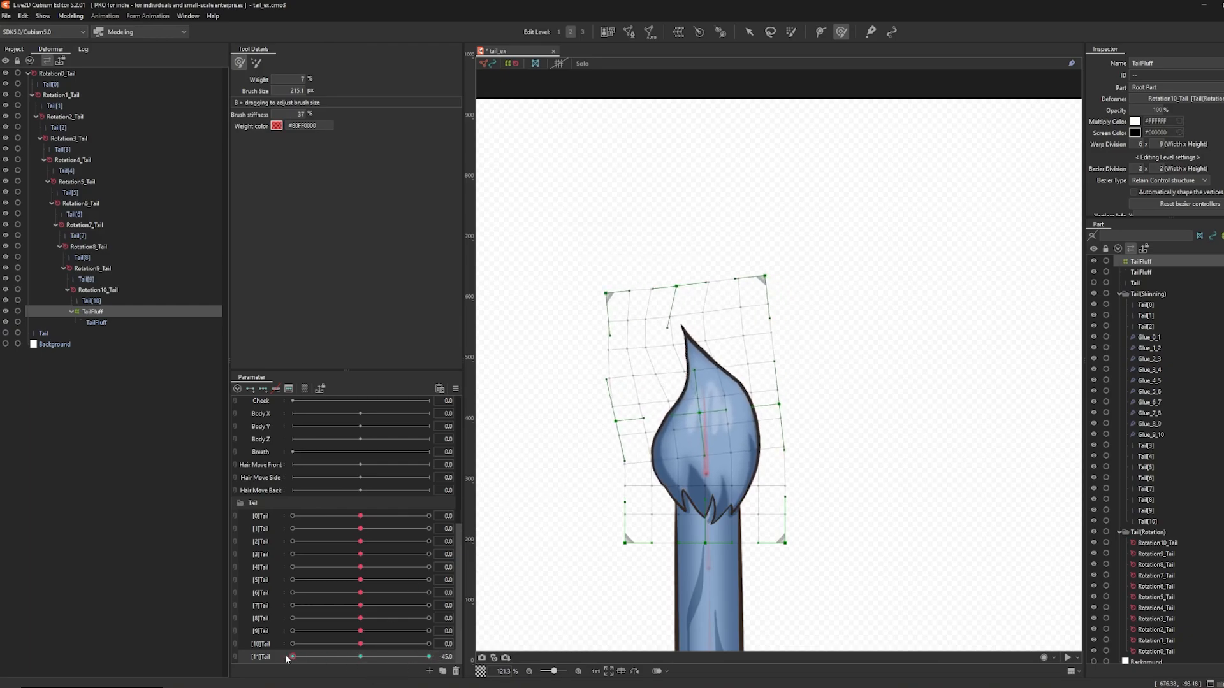
mouse_move(286, 656)
mouse_down()
mouse_move(432, 675)
mouse_move(275, 660)
mouse_up()
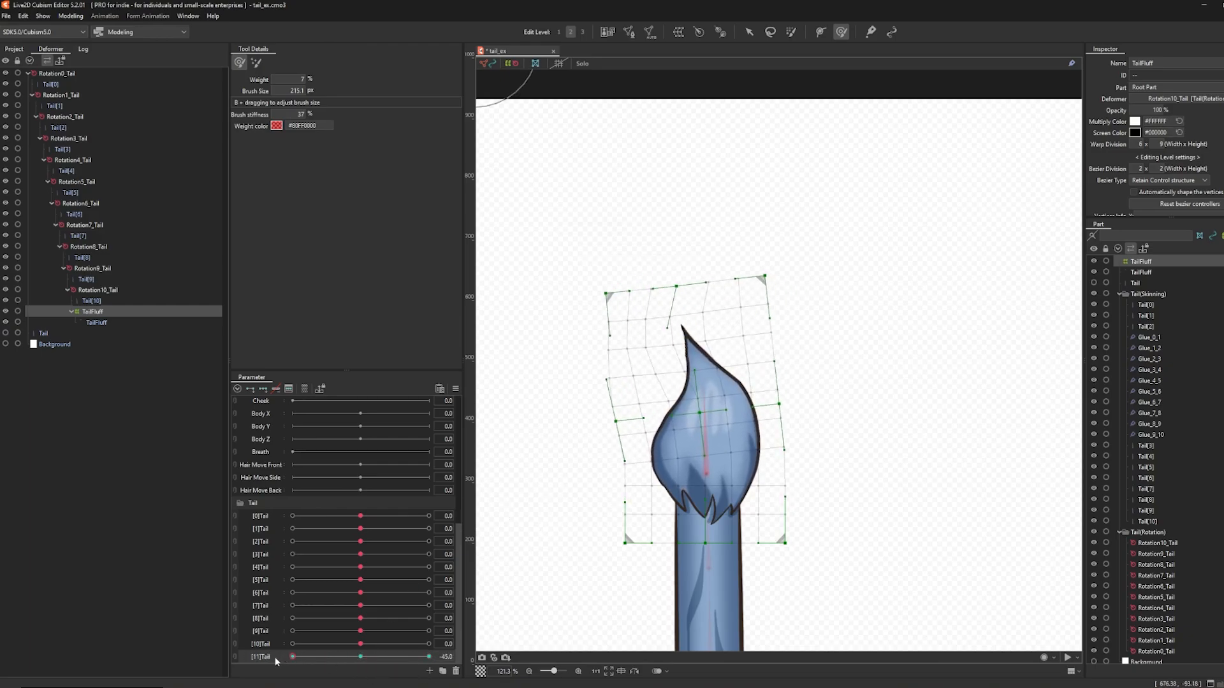
Adjust the warp points just below the fluff's tip to refine its shape at the [11]Tail -45 key.
click(751, 33)
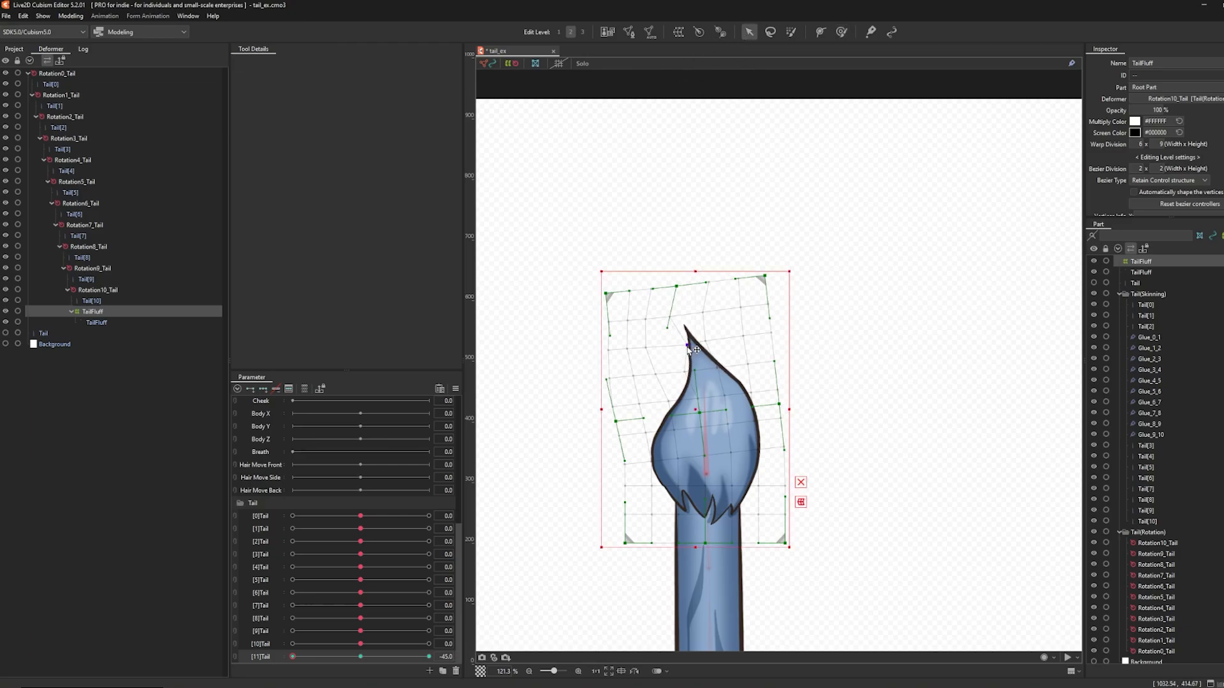
click(678, 345)
drag(685, 371, 710, 342)
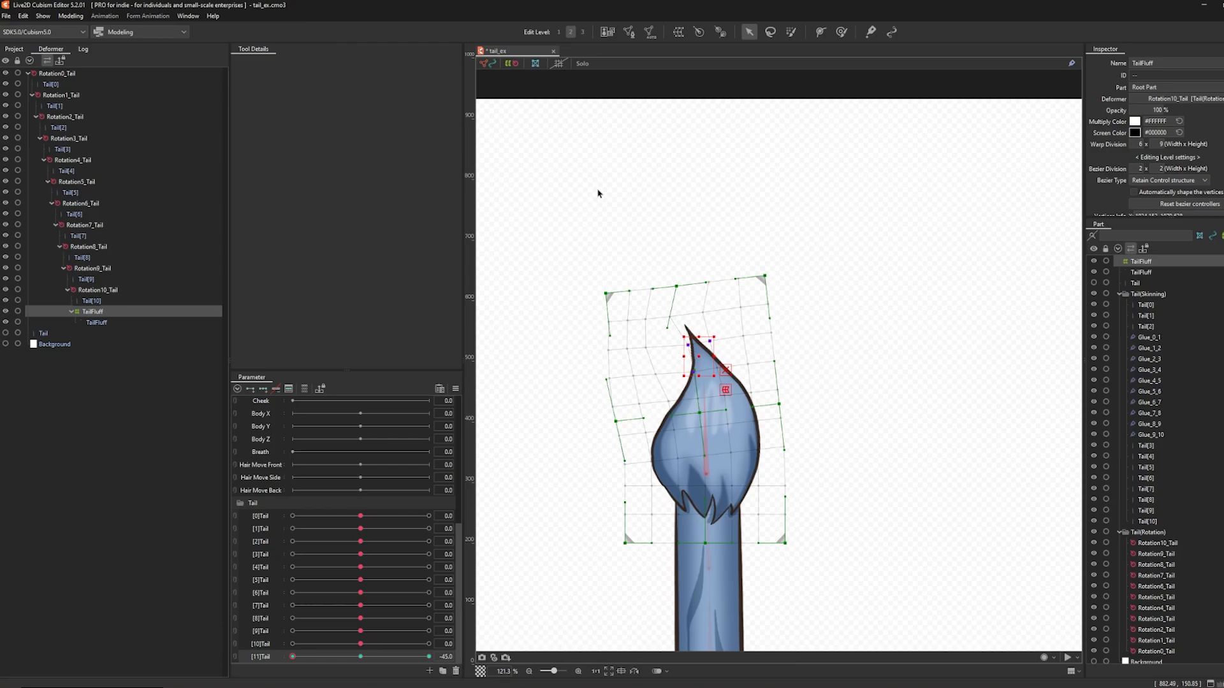
scroll(792, 322, down, 4)
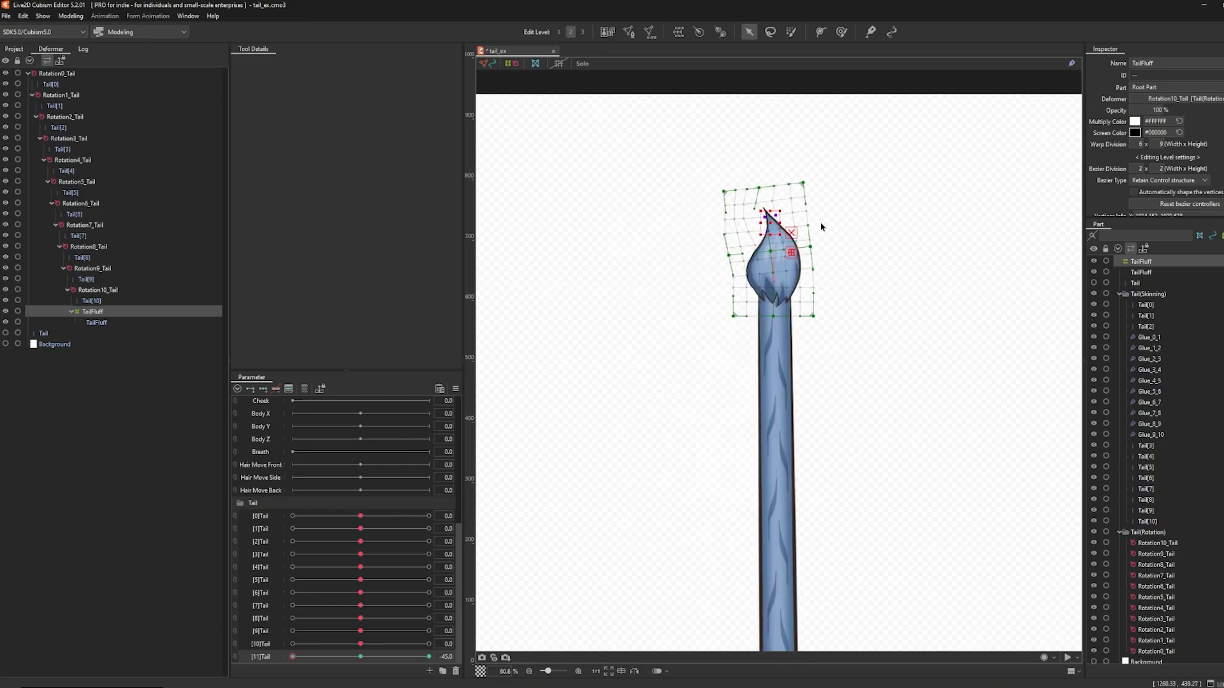
Open the physics settings and add a twelfth pendulum point to the TailTest group.
click(69, 16)
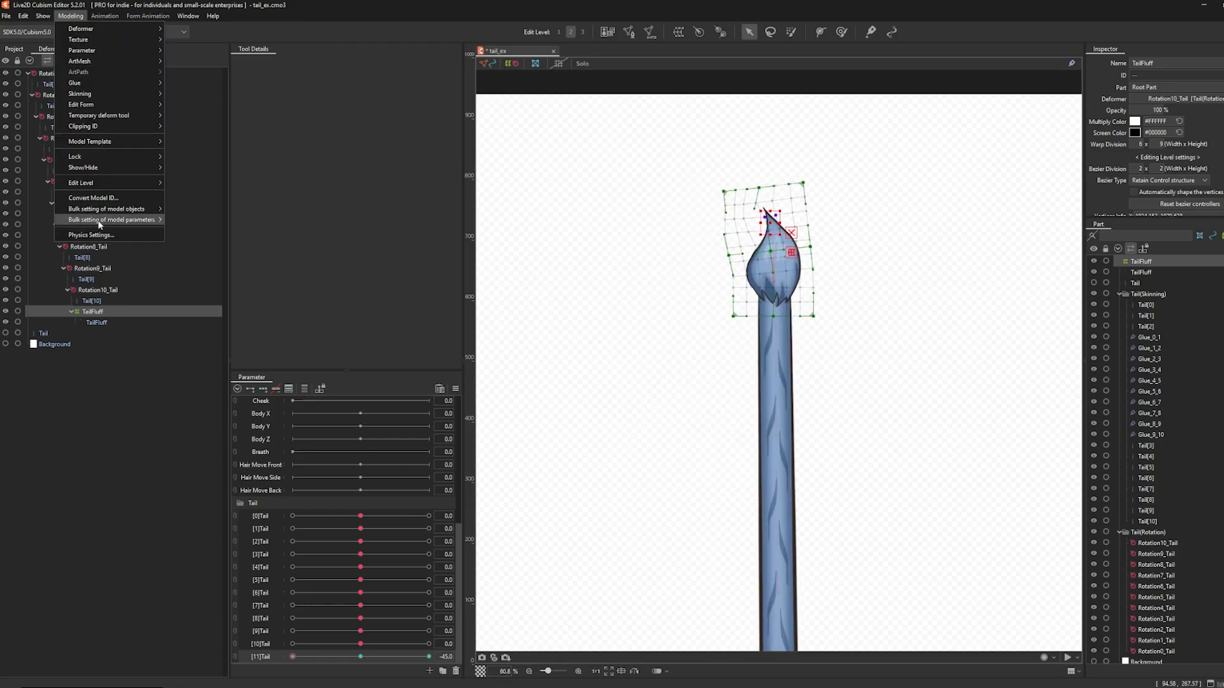
click(102, 233)
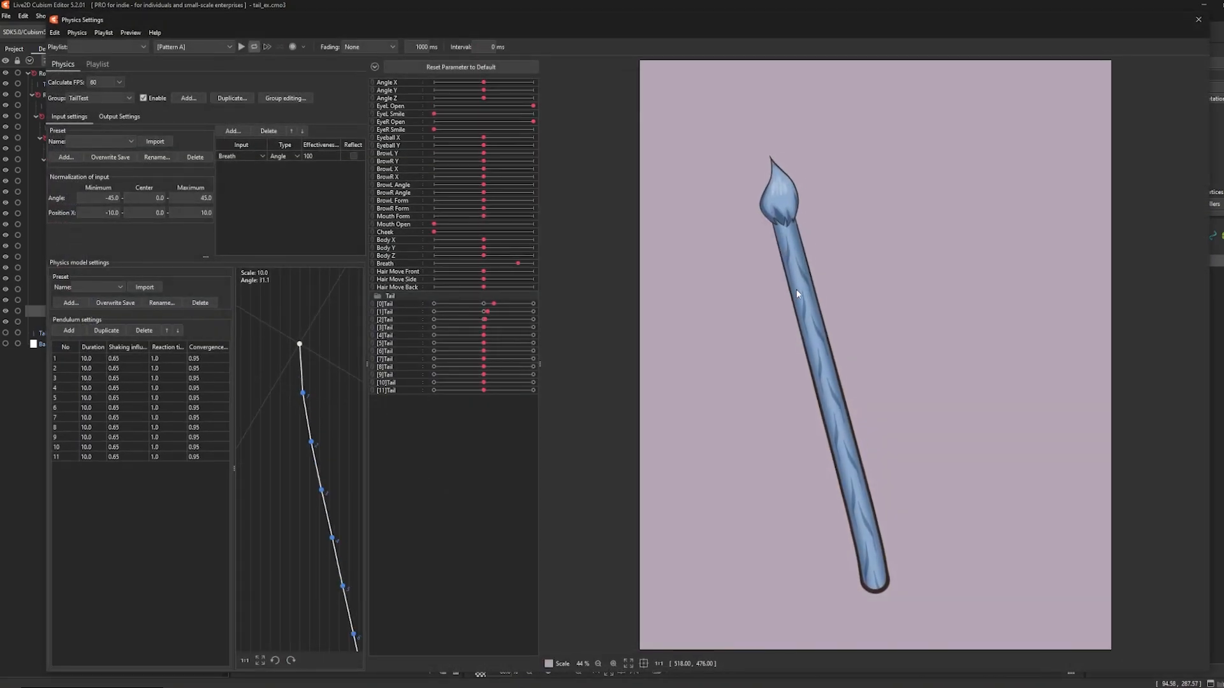
click(67, 331)
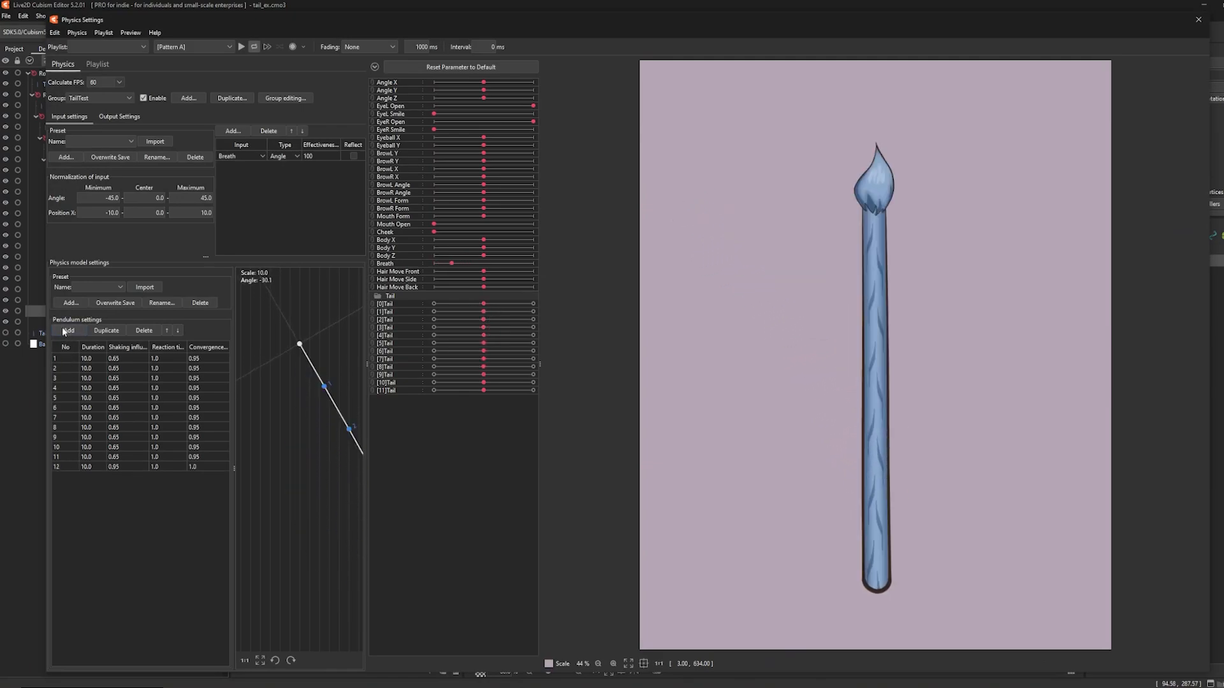
Set the twelfth pendulum point's shaking influence to 0.65 and its convergence to 0.95.
double_click(121, 467)
text(0.65)
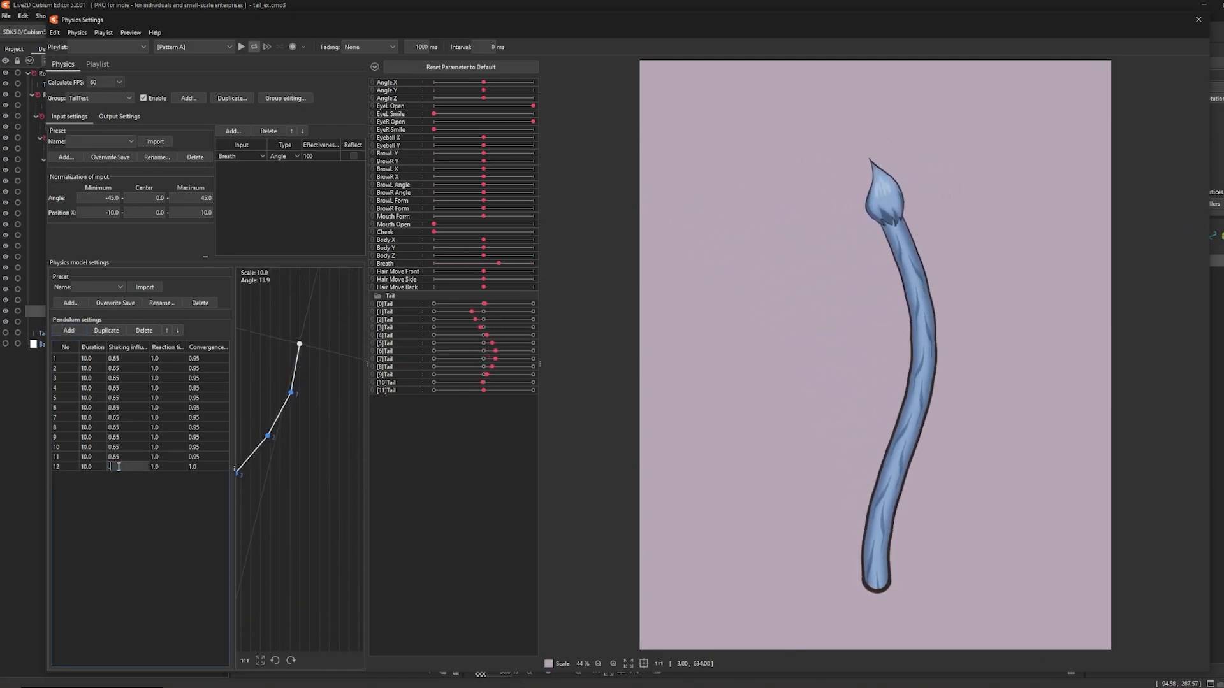
key(Return)
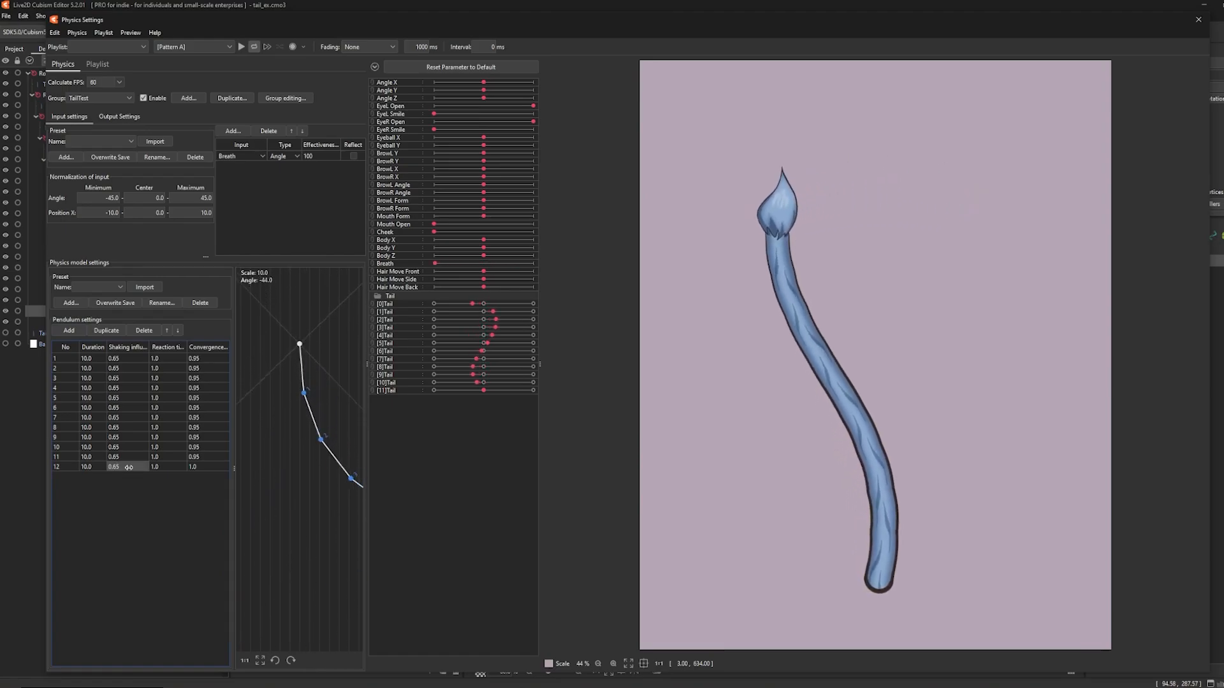
click(208, 465)
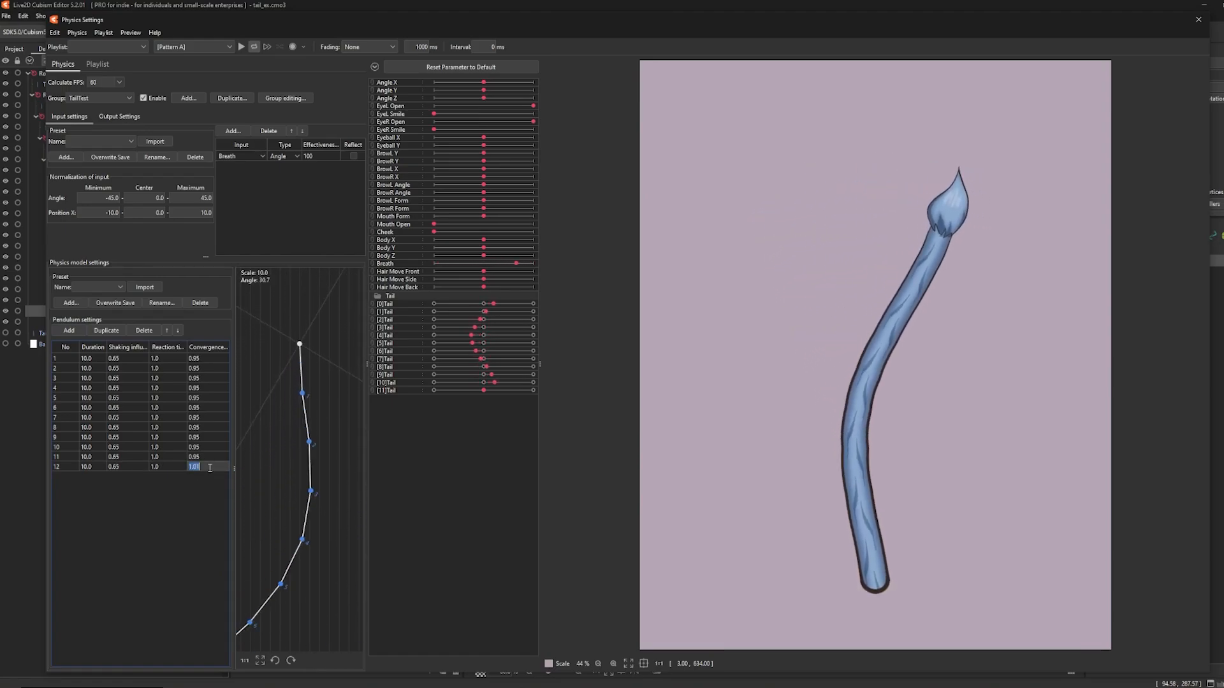
double_click(208, 466)
text(.95)
key(Return)
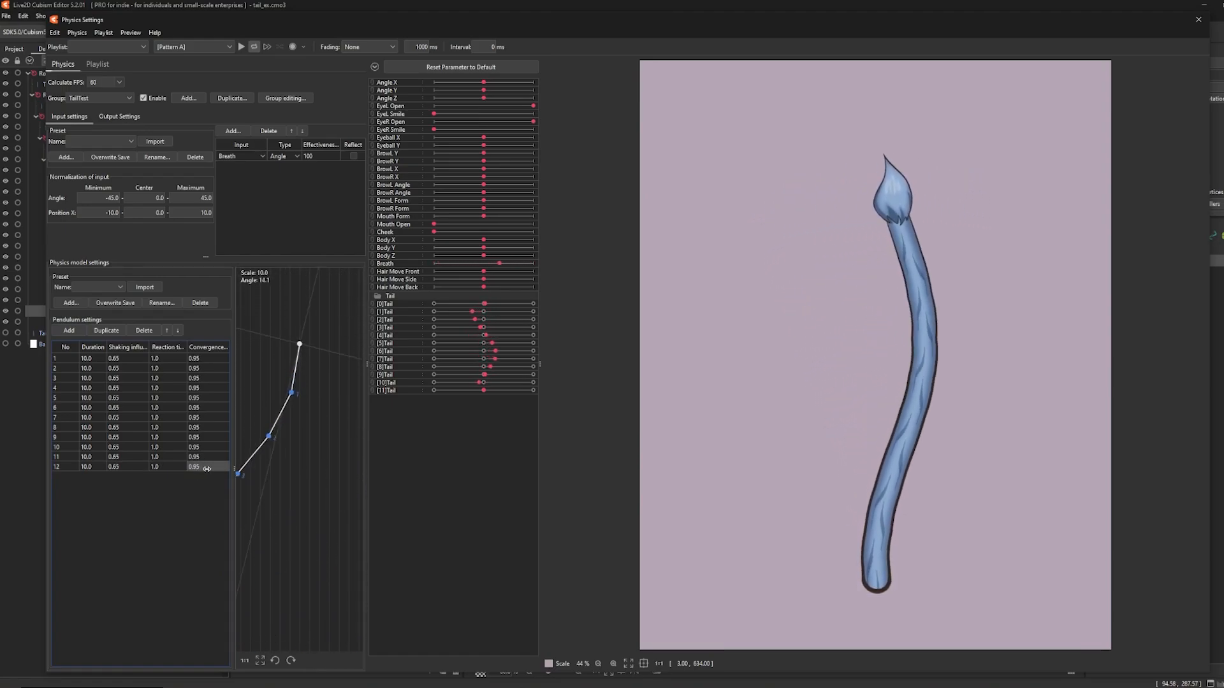
Add [11]Tail to the TailTest group's outputs and raise all output magnifications that are under 100%.
click(103, 117)
scroll(159, 204, down, 1)
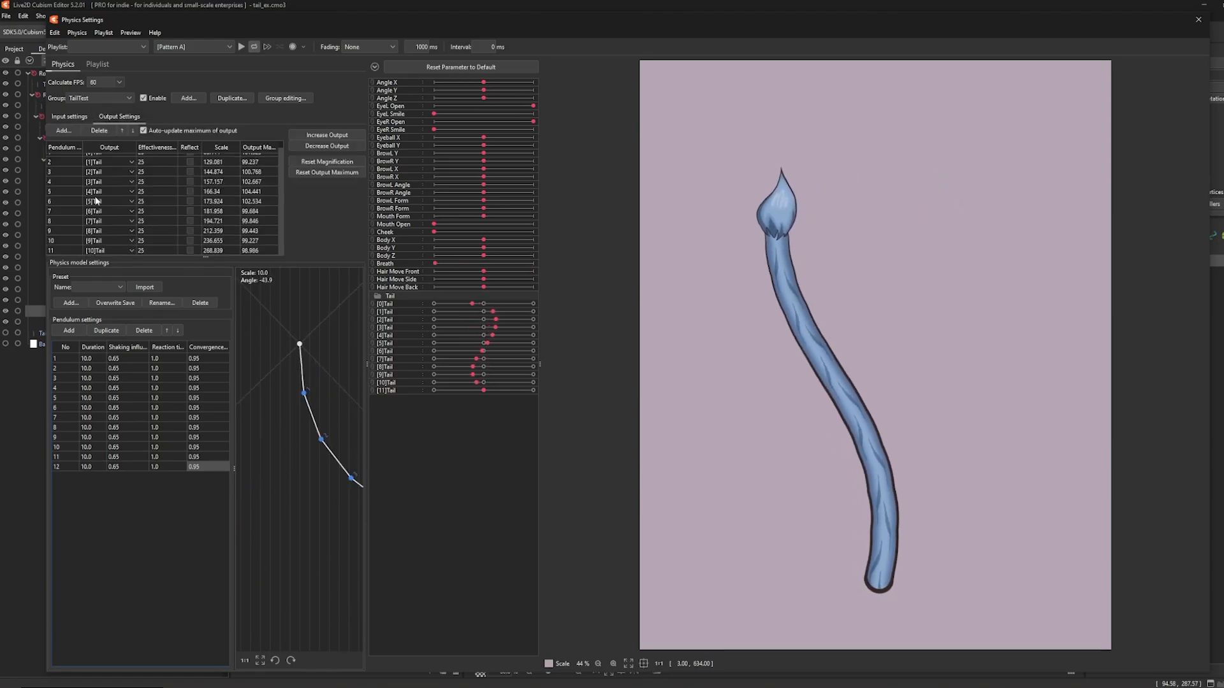
click(75, 129)
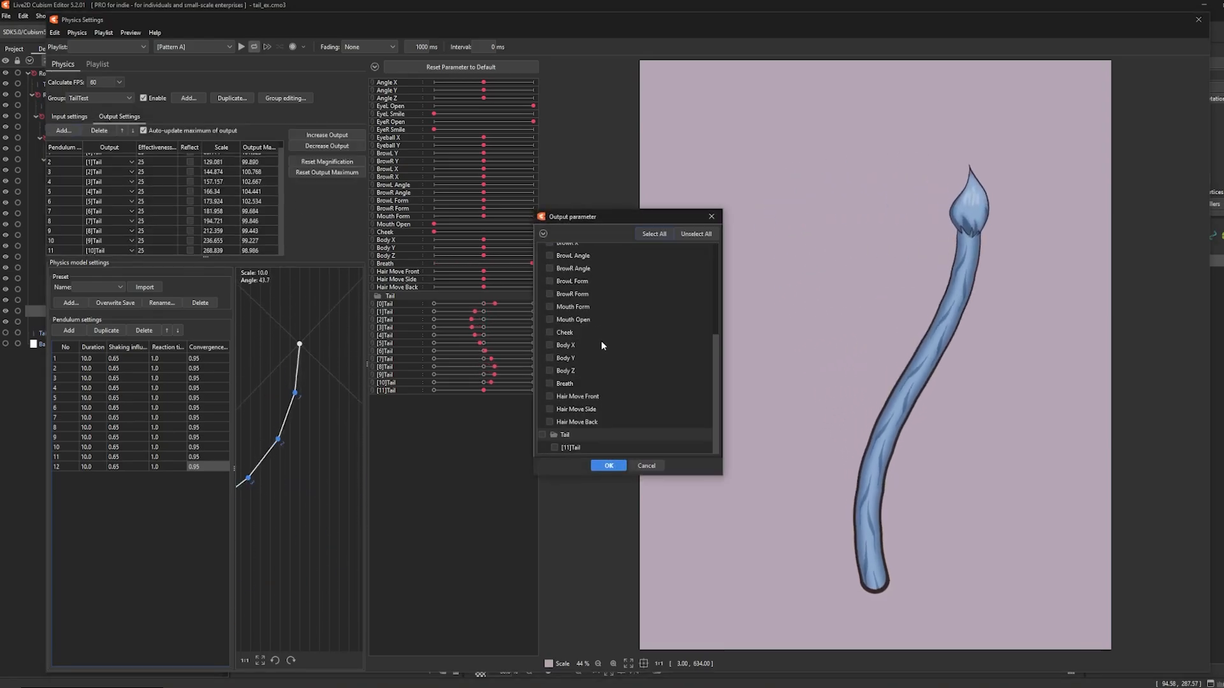
click(555, 447)
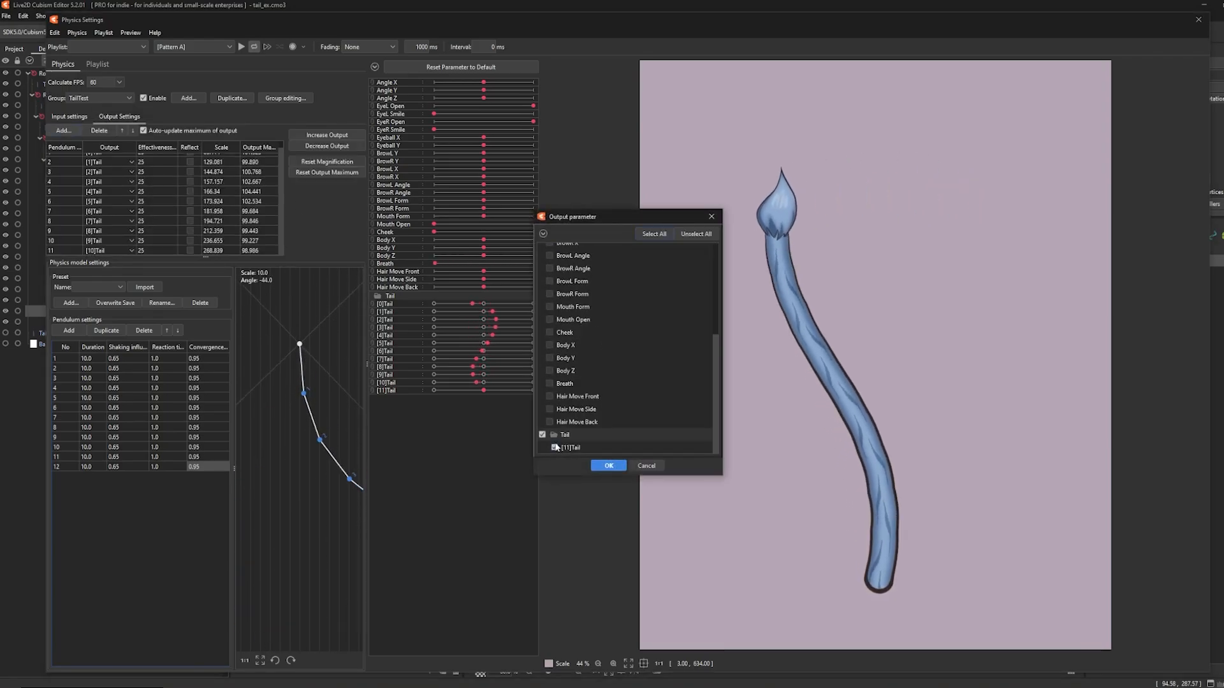
click(608, 465)
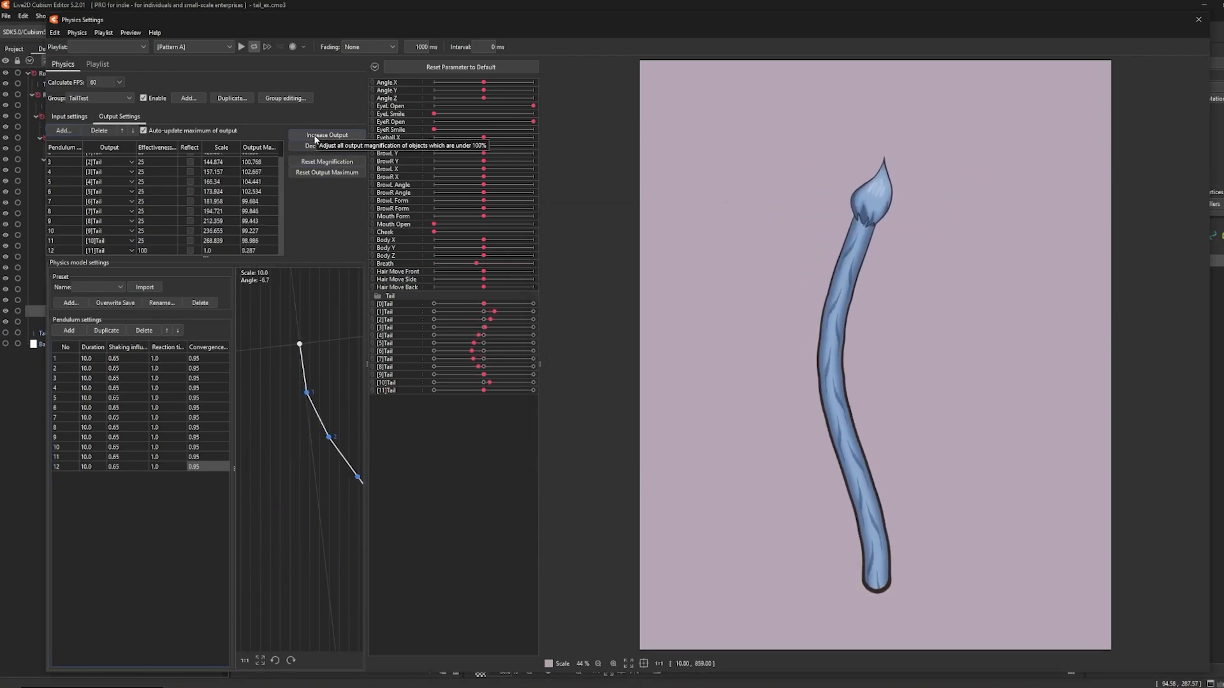
click(298, 172)
key(Return)
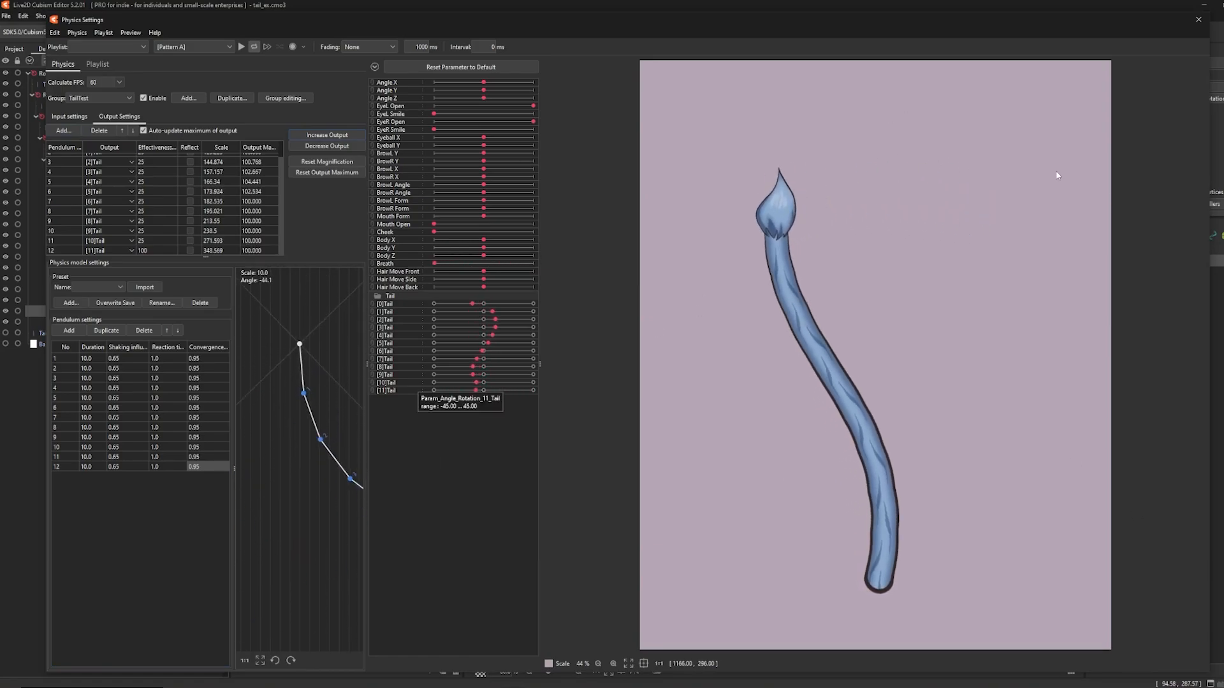
Leave the physics settings, return the [11]Tail parameter to 0, and save the model.
drag(920, 375, 860, 290)
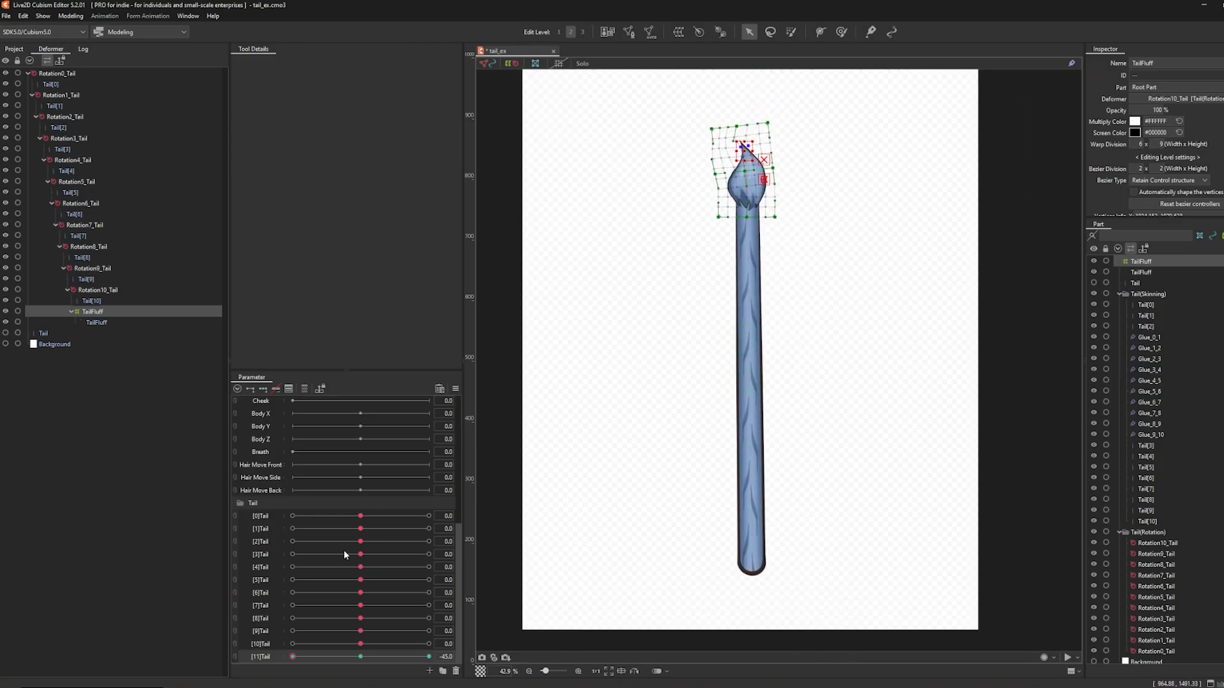
click(359, 657)
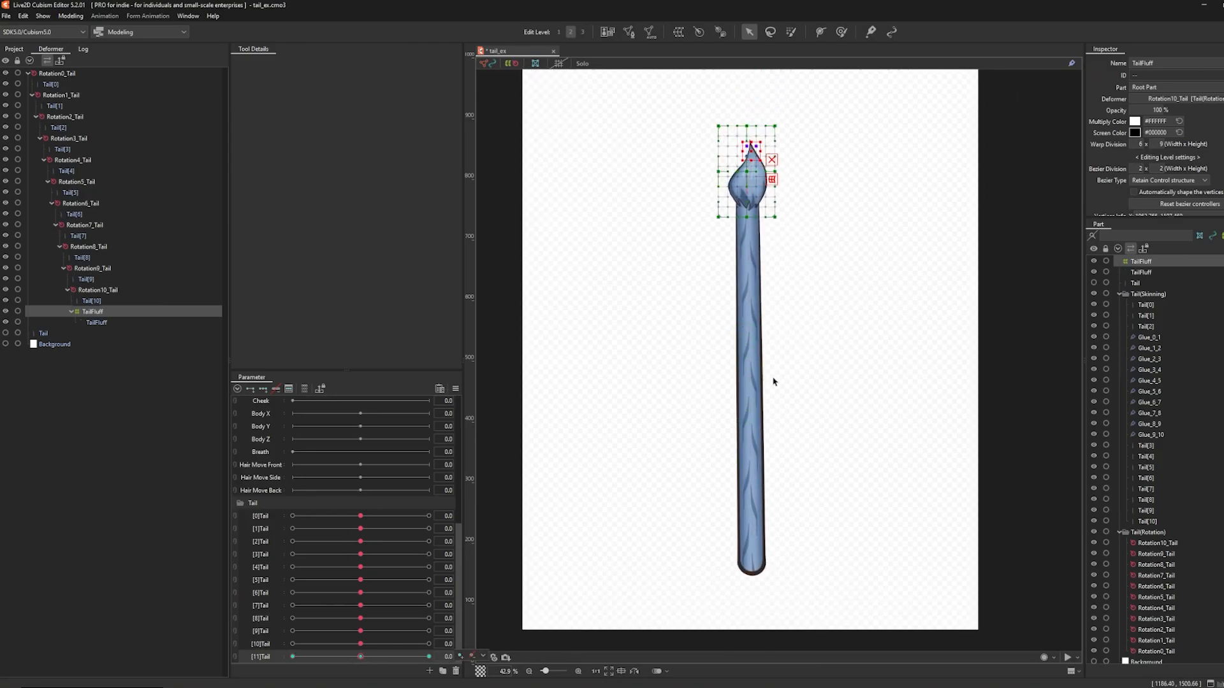
key(ctrl+s)
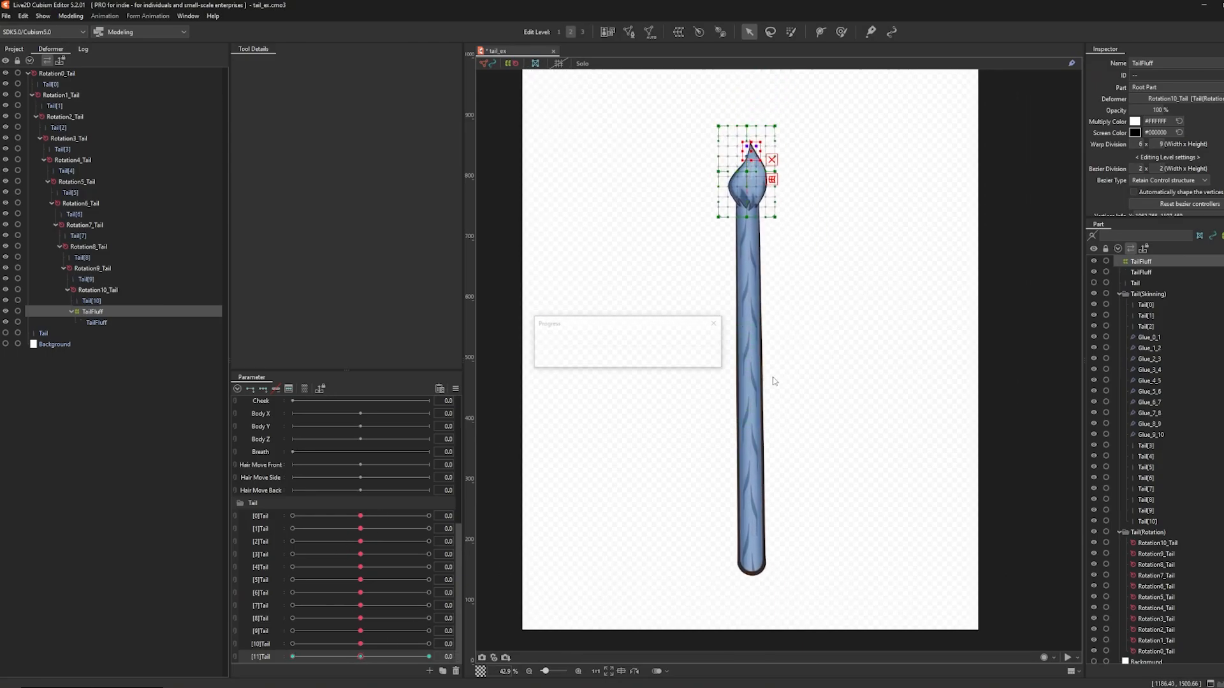
Create a warp deformer with 5 × 5 divisions as the parent of Rotation0_Tail, keeping the default name.
click(58, 74)
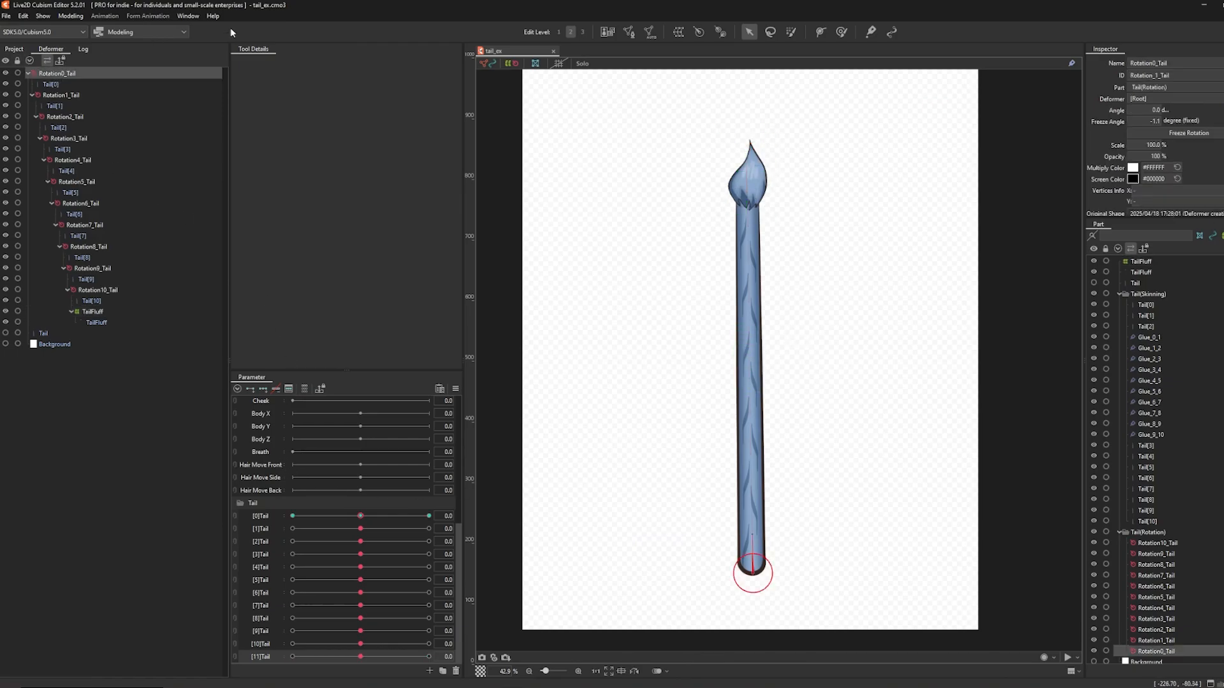
click(679, 32)
double_click(629, 291)
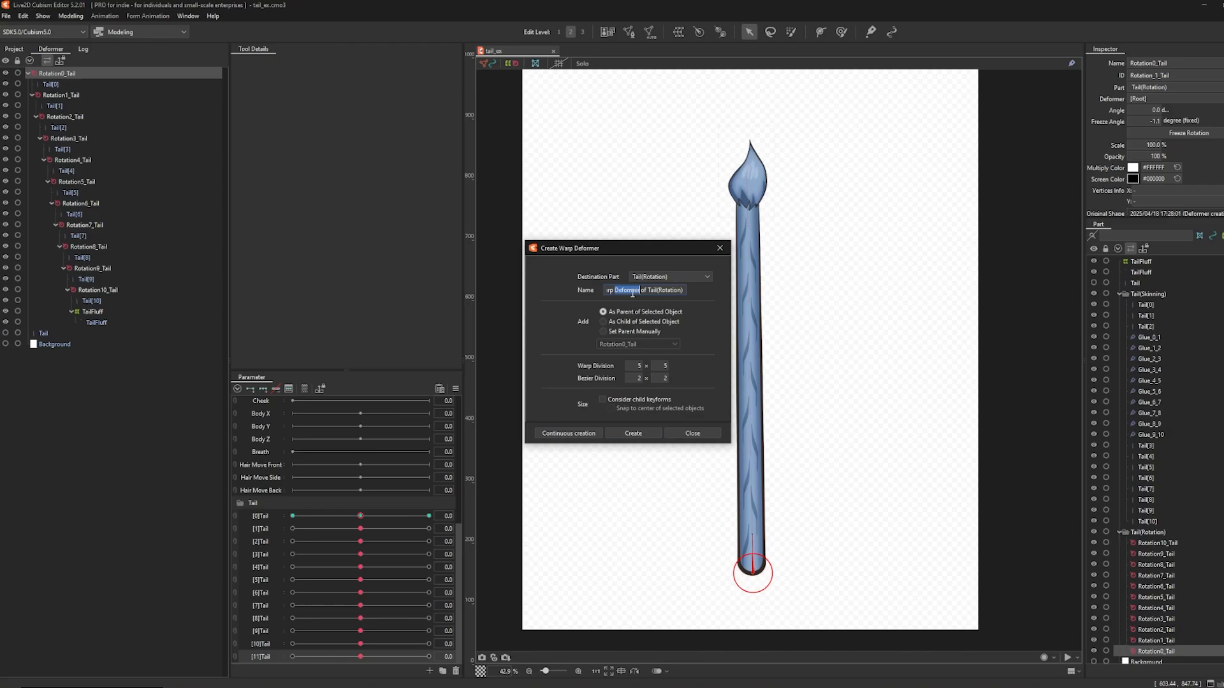
key(ctrl+a)
click(633, 434)
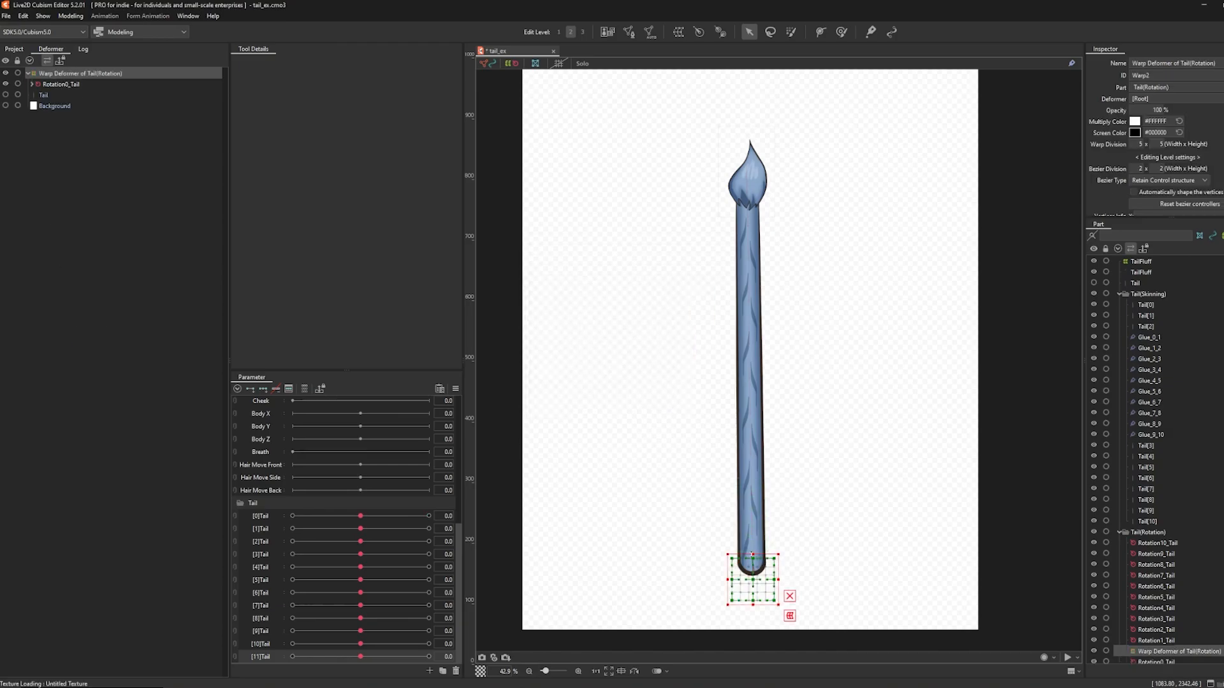
Stretch and widen the new warp deformer until it encloses the entire tail and fluff, undoing any stray corner move.
drag(753, 555, 753, 120)
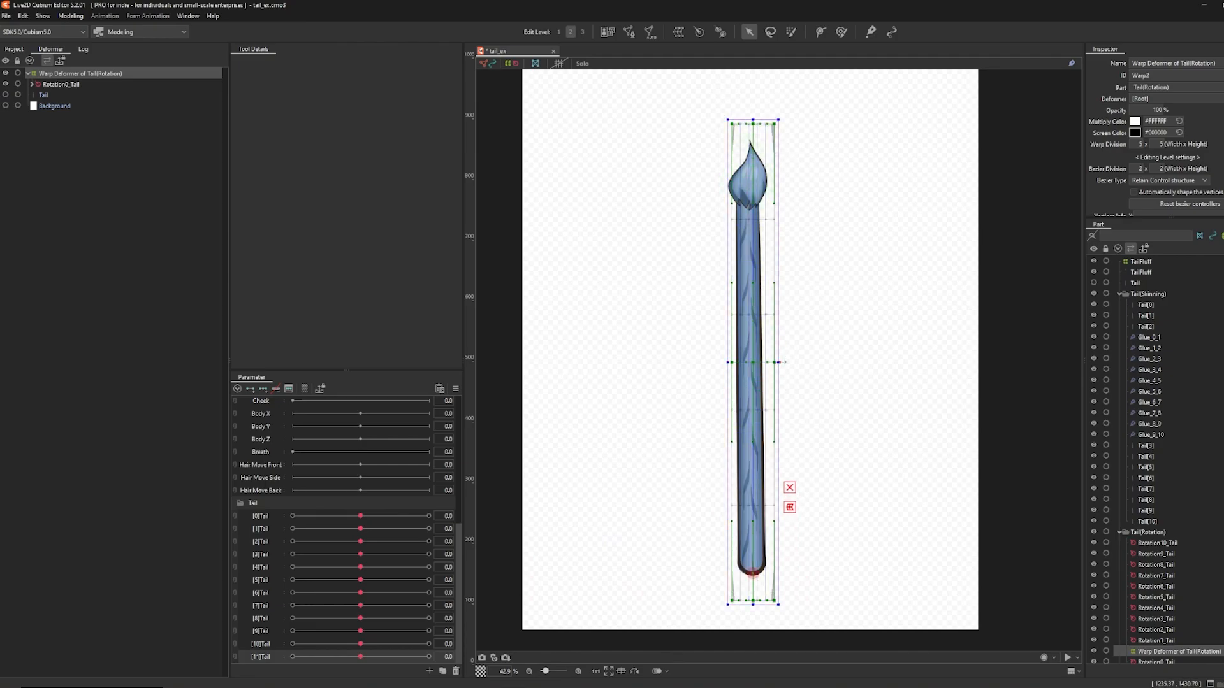
drag(778, 362, 815, 359)
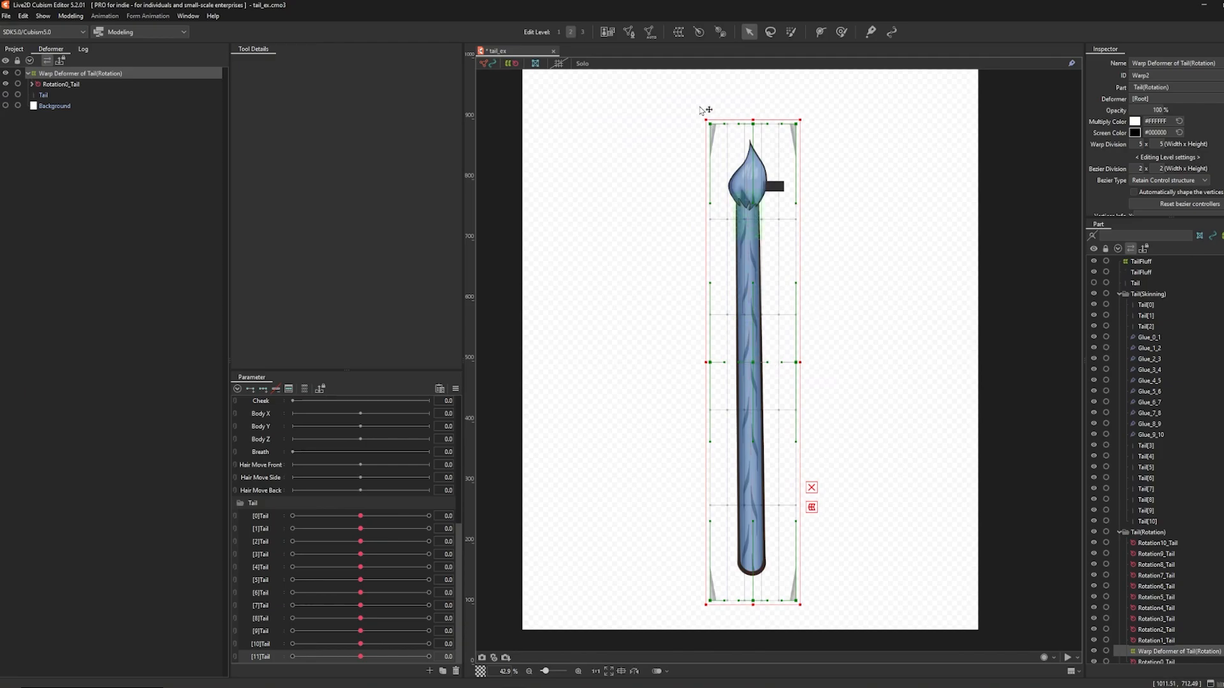
drag(710, 123, 711, 155)
key(ctrl+z)
Expand the hierarchy under the new warp deformer and select all rotation deformers from Rotation0_Tail to Rotation10_Tail.
click(32, 84)
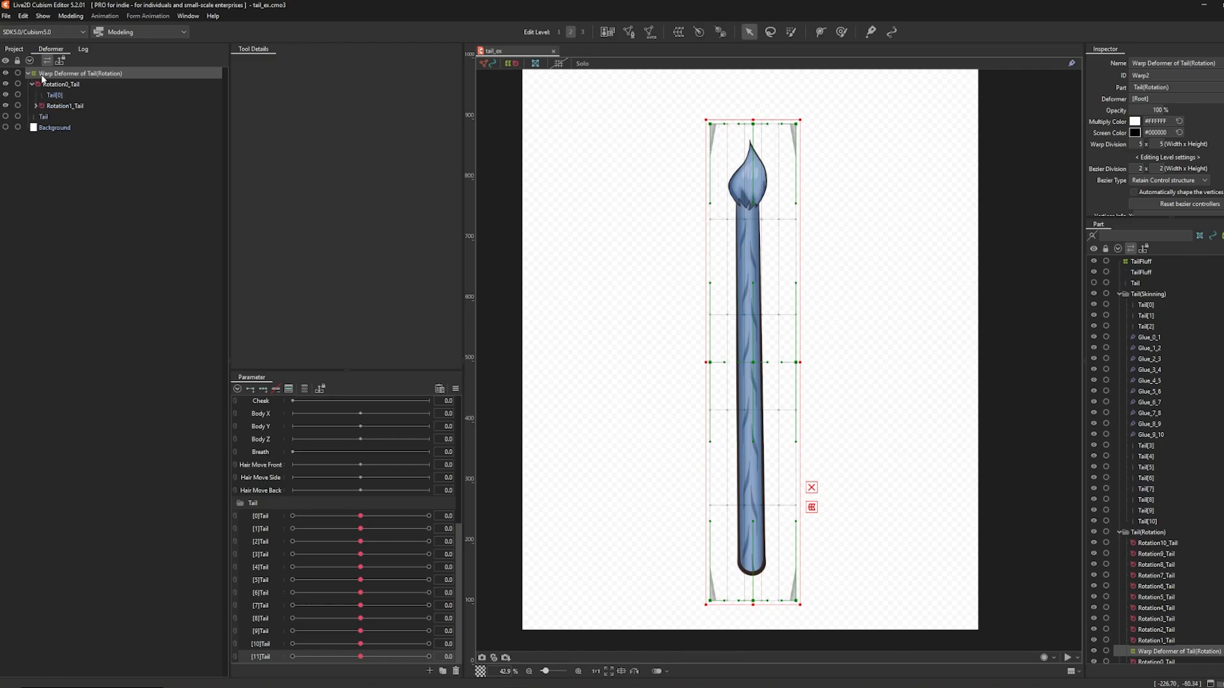
click(46, 84)
right_click(46, 84)
click(62, 87)
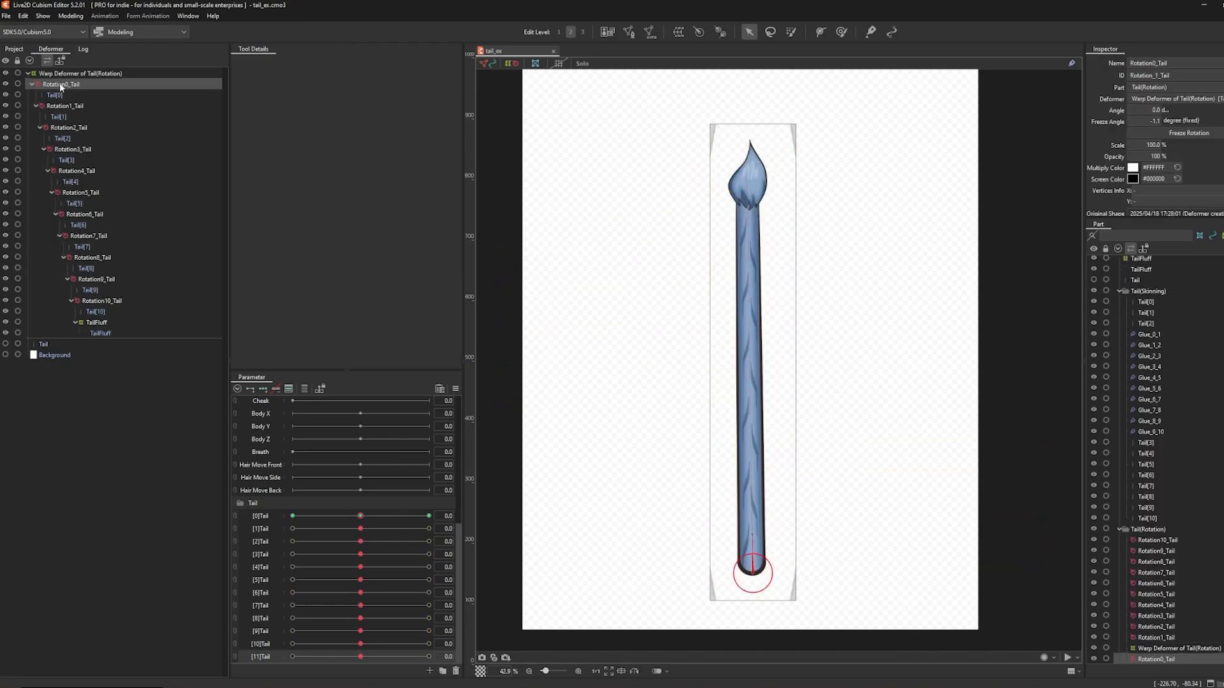
ctrl+click(65, 106)
ctrl+click(69, 128)
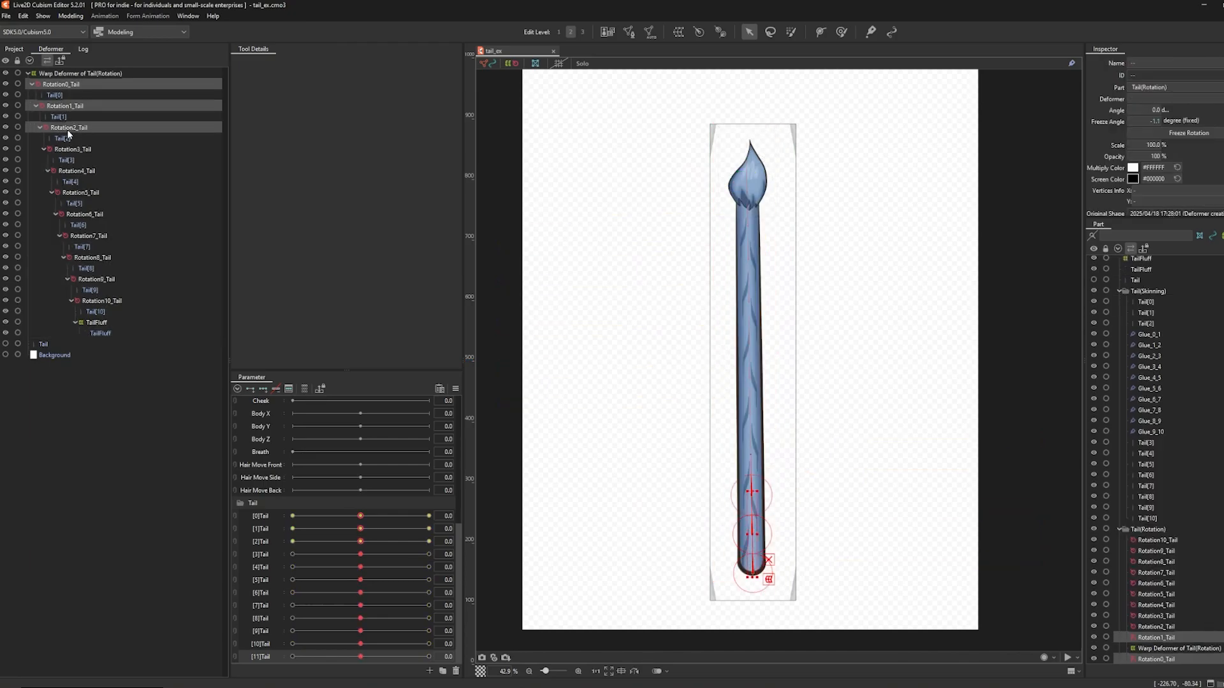
ctrl+click(75, 150)
ctrl+click(72, 172)
ctrl+click(80, 193)
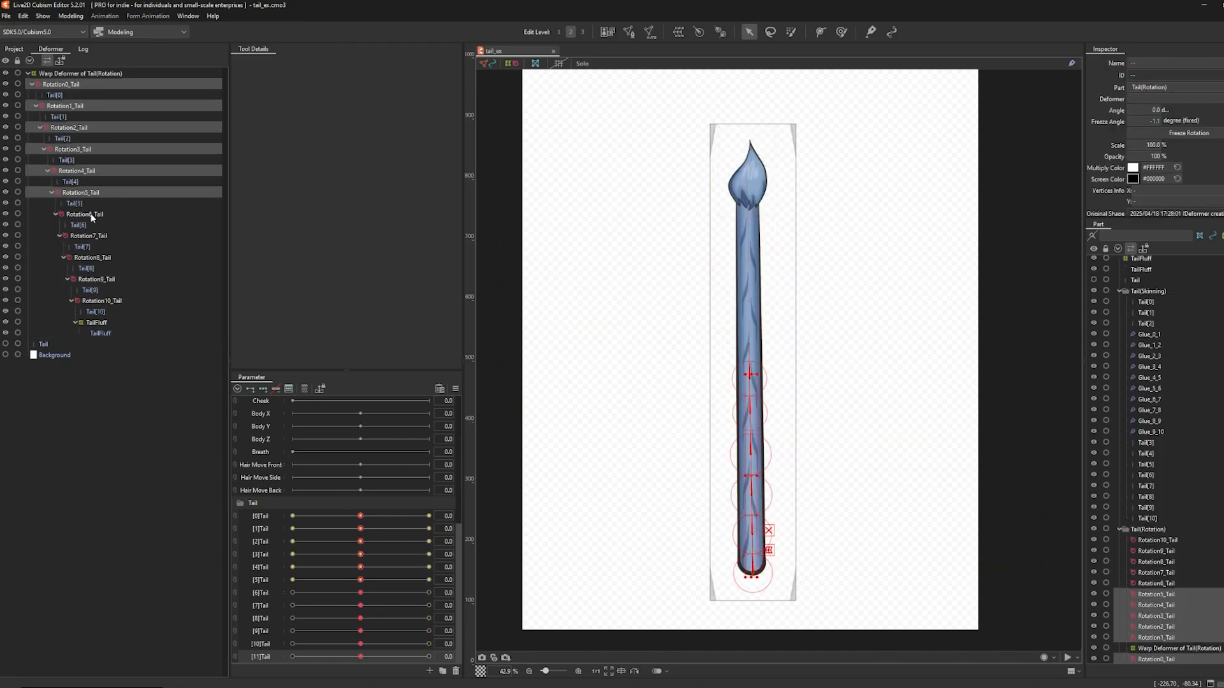
ctrl+click(86, 214)
ctrl+click(93, 236)
ctrl+click(93, 258)
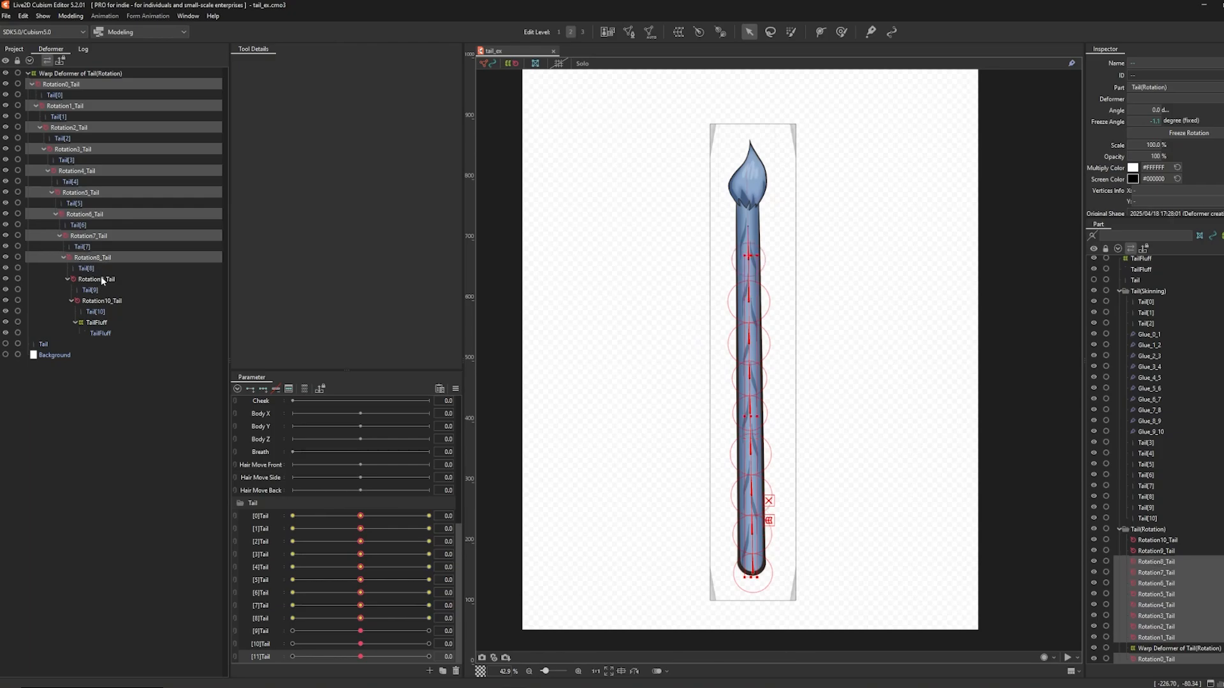
ctrl+click(102, 280)
ctrl+click(102, 301)
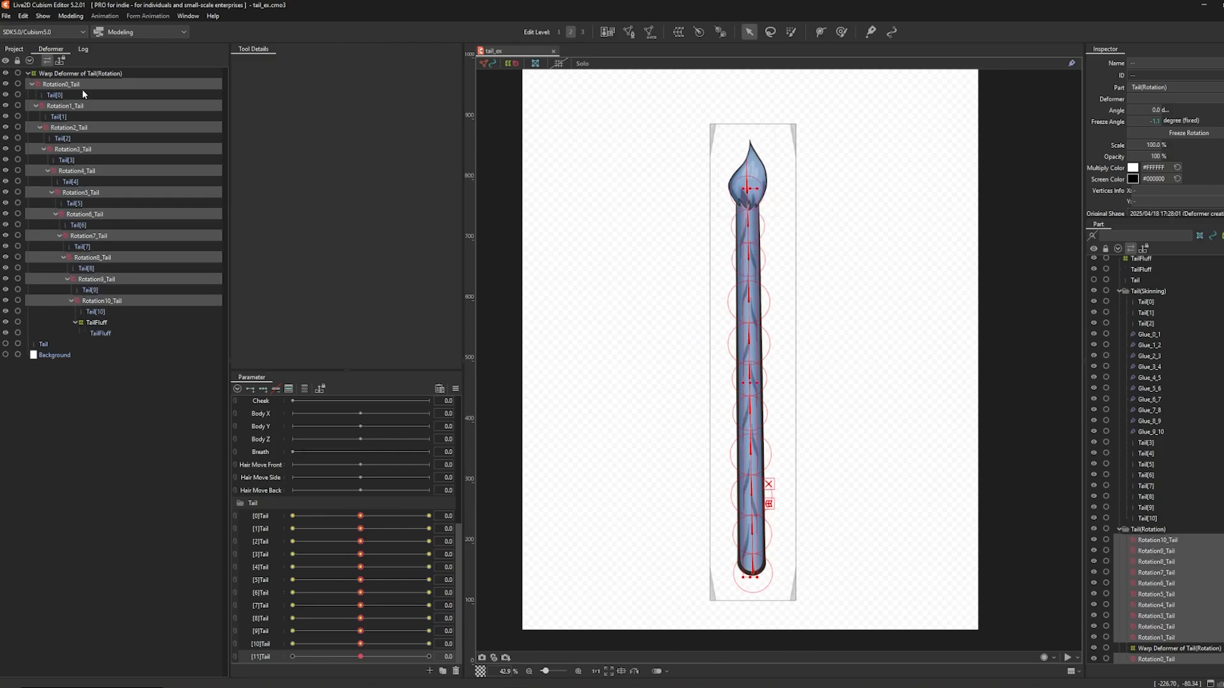
click(71, 16)
mouse_move(84, 28)
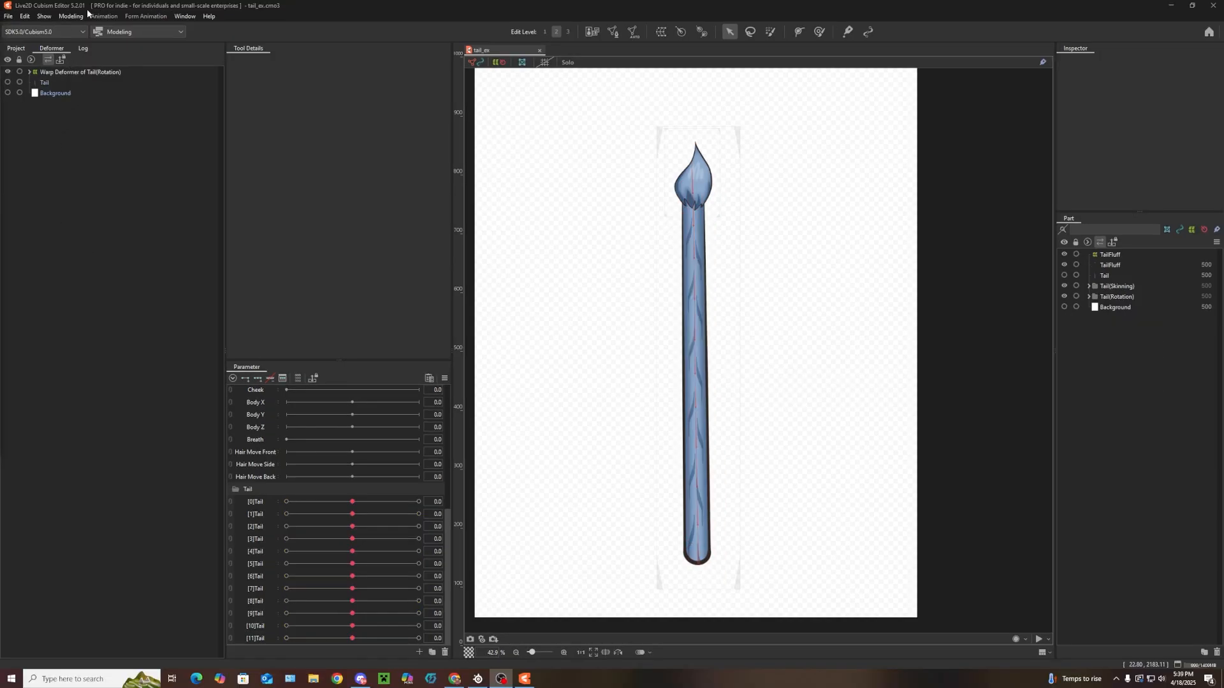
click(71, 16)
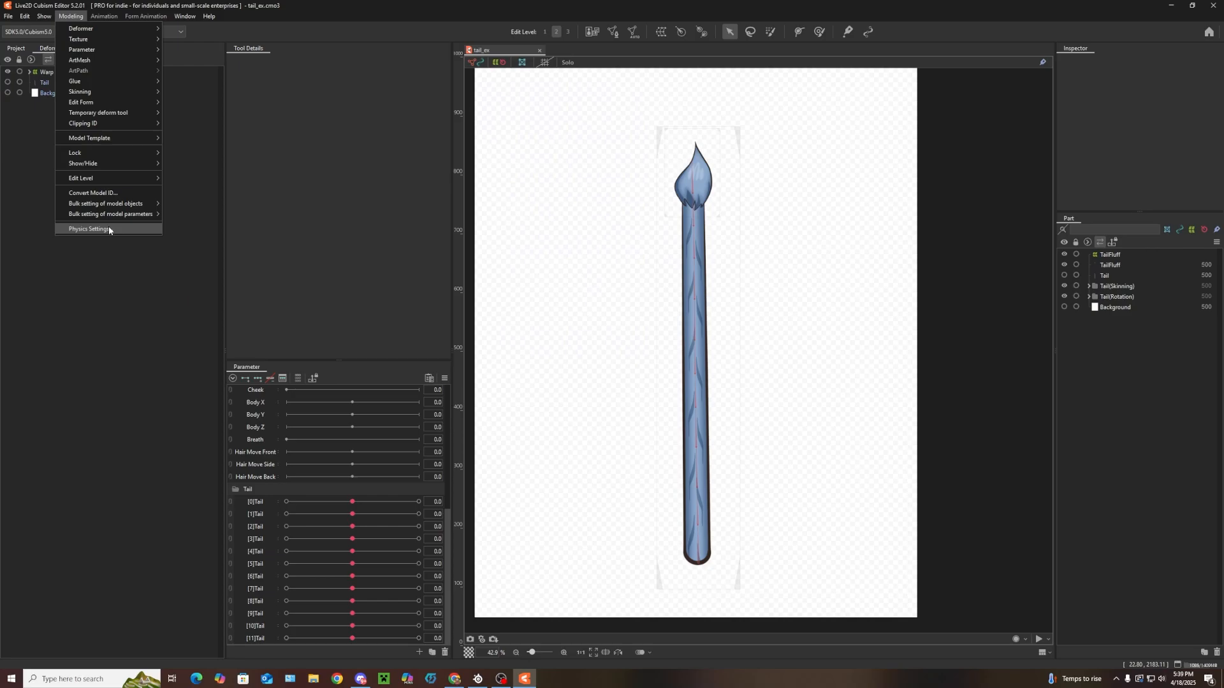
click(352, 267)
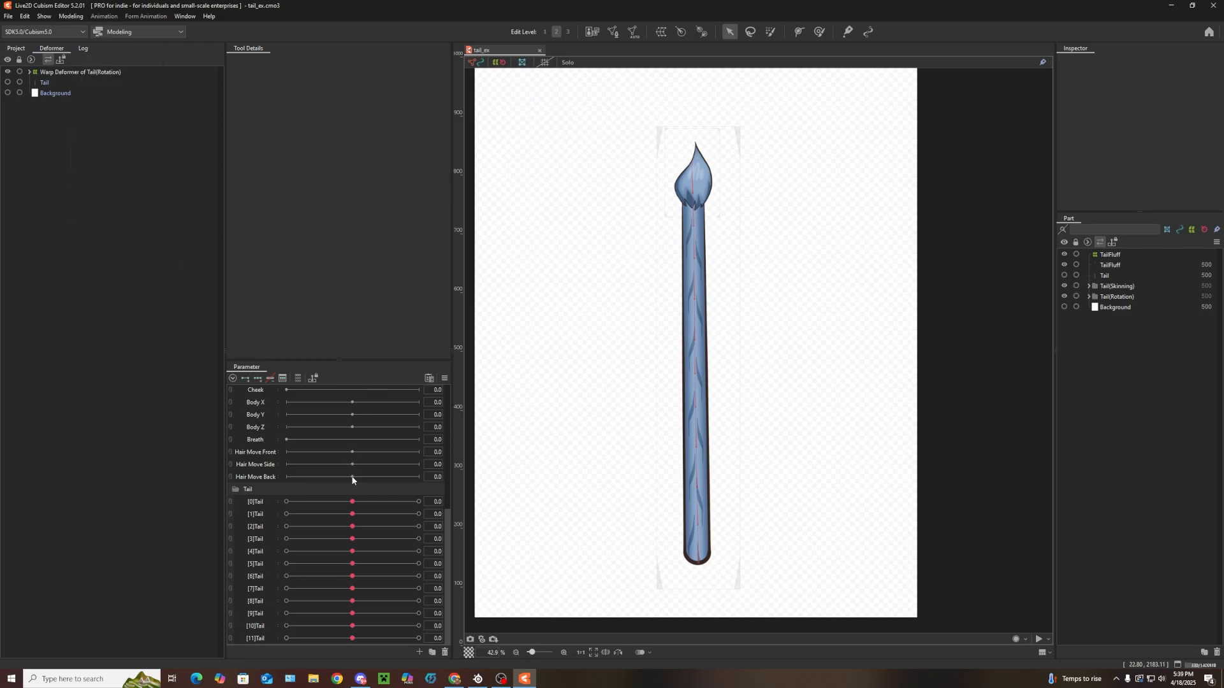
drag(353, 478, 352, 479)
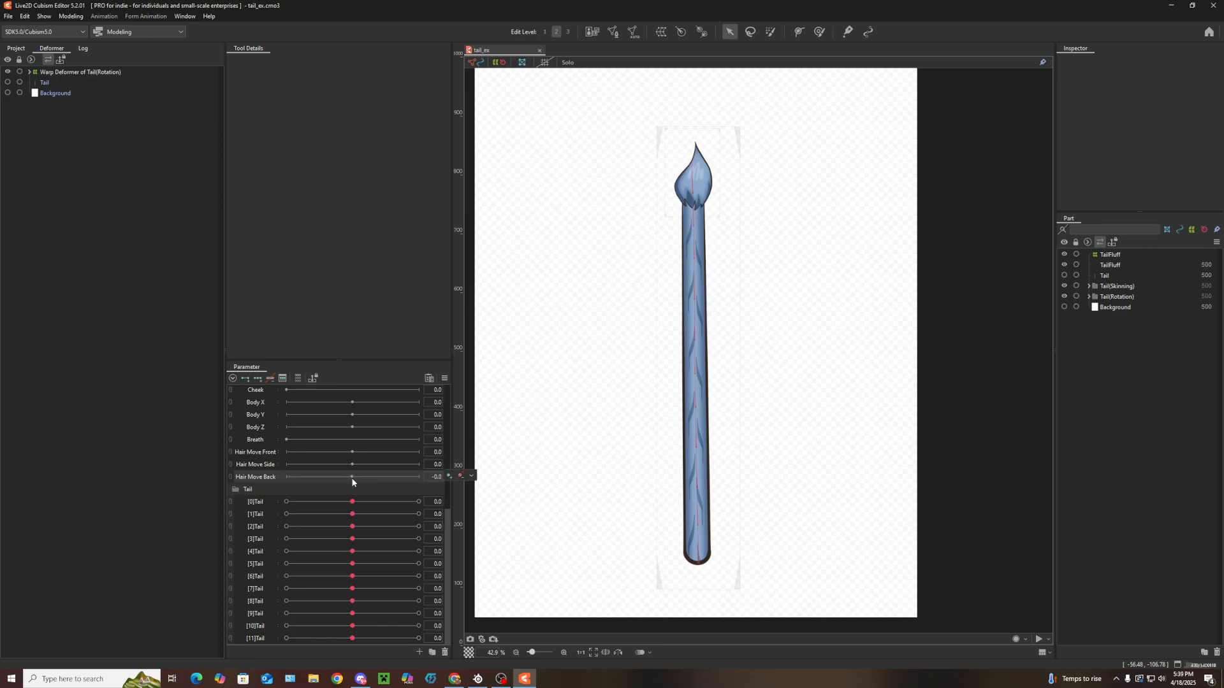
Create a new parameter named TailWaveInput and use the same text as its ID.
click(419, 651)
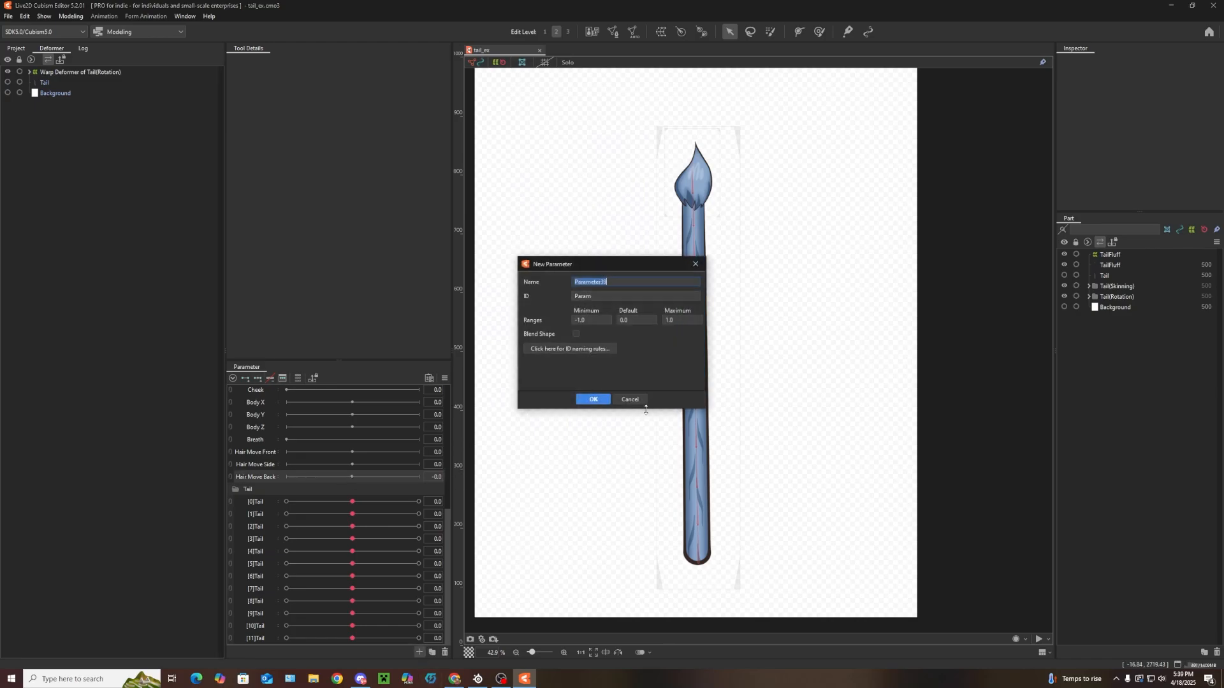
text(In)
key(BackSpace)
text(T)
double_click(600, 281)
key(ctrl+c)
double_click(597, 295)
key(ctrl+v)
click(592, 398)
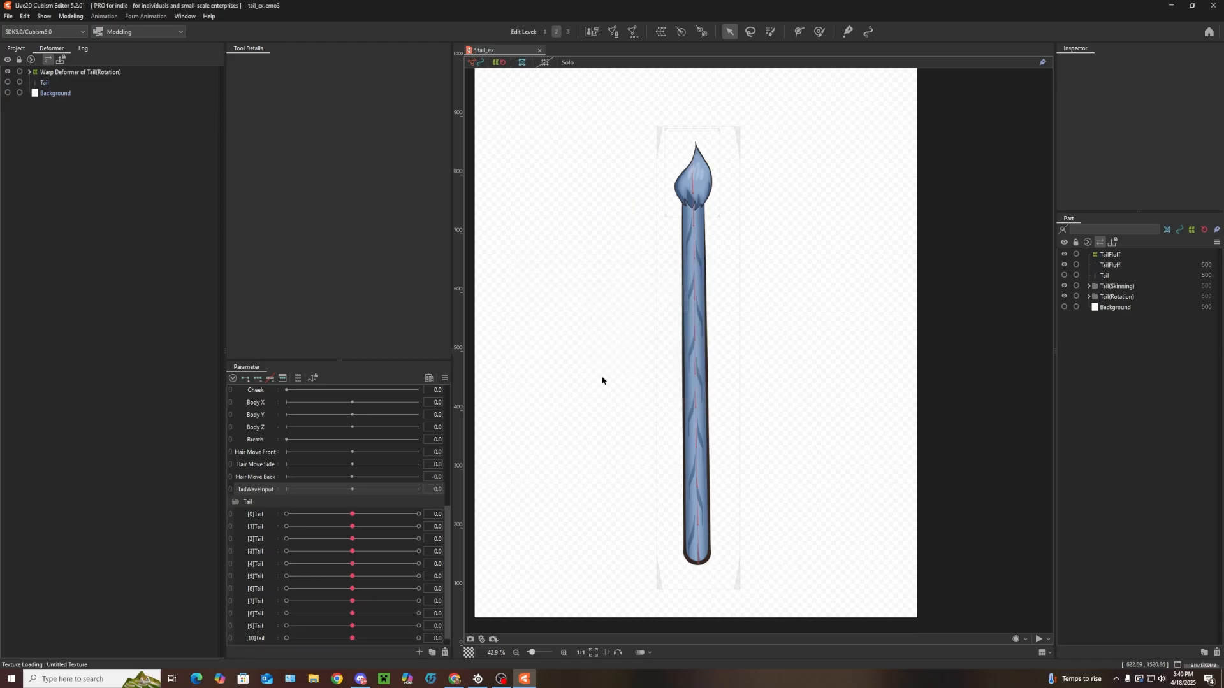
Open the physics settings and replace the TailTest group's Breath input with TailWaveInput.
click(71, 16)
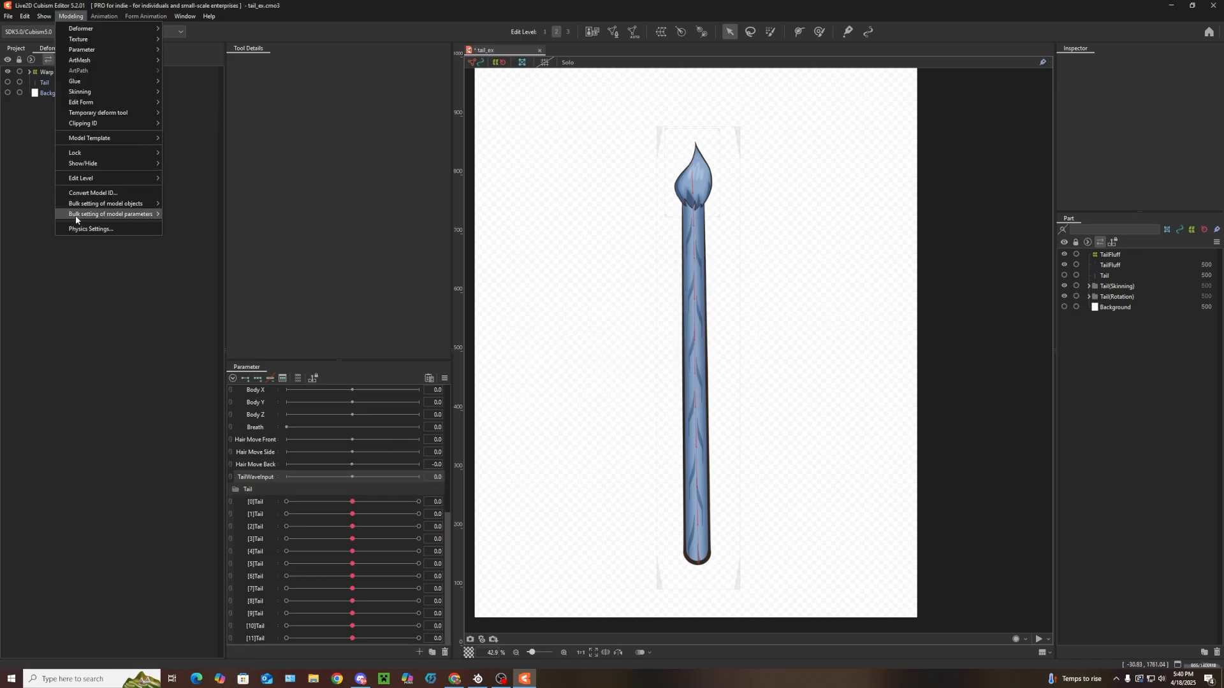
click(79, 228)
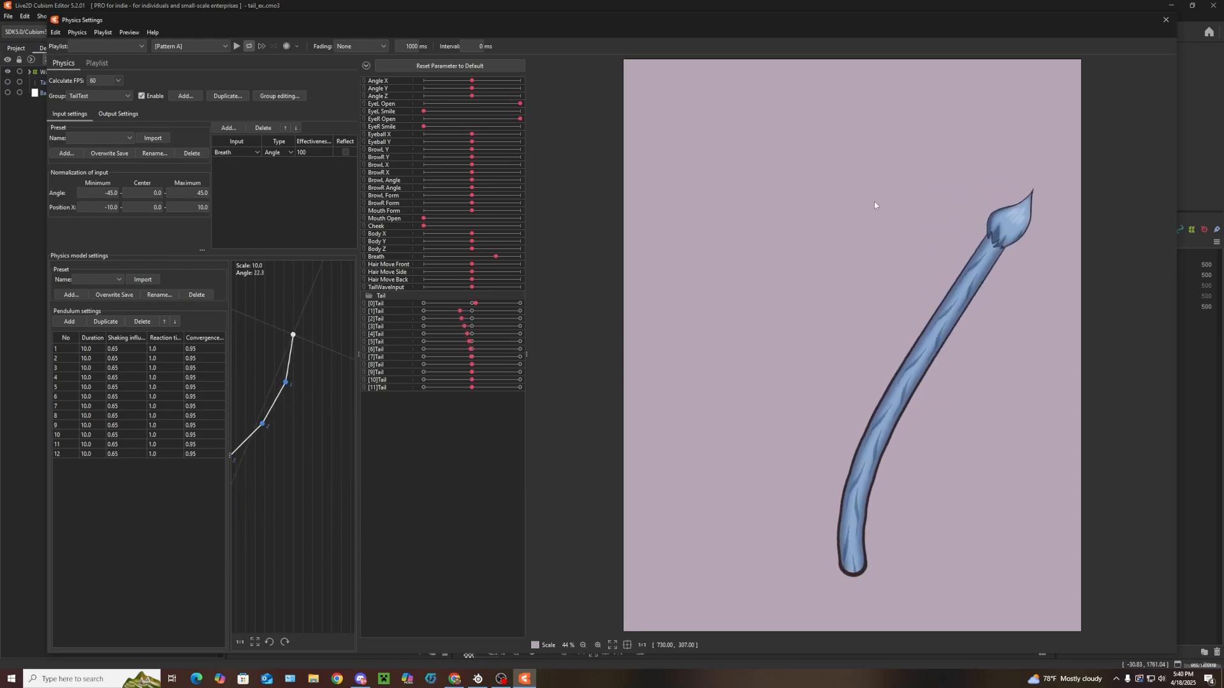
click(255, 150)
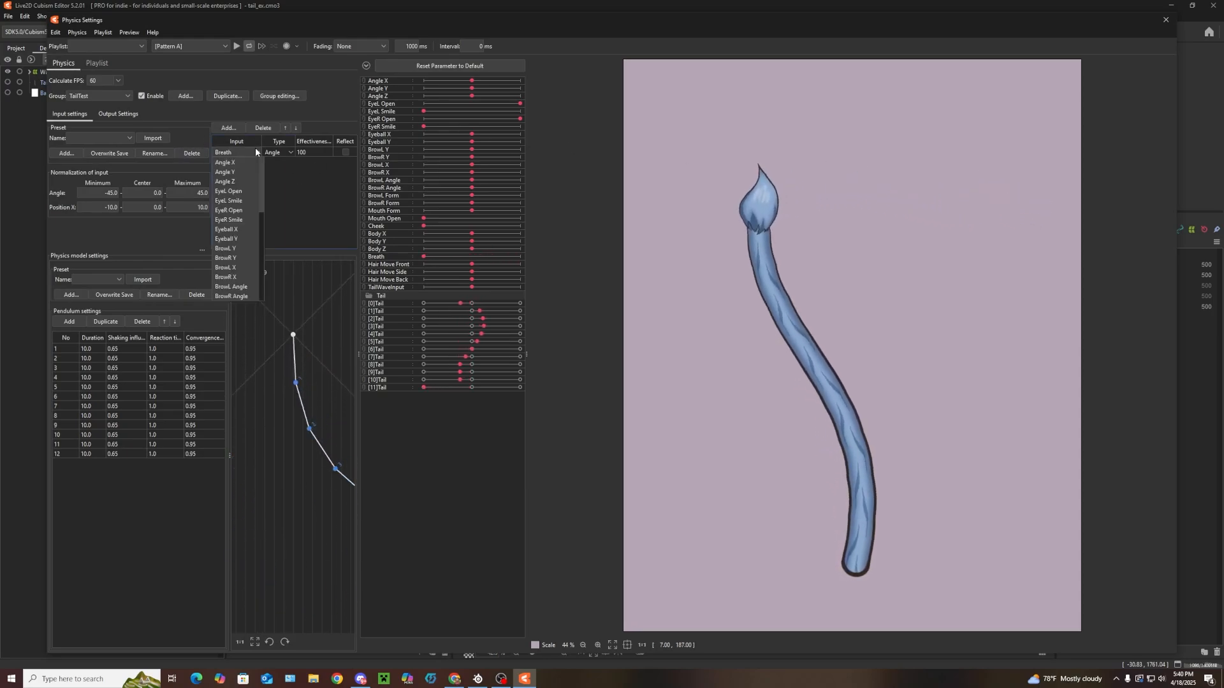
scroll(241, 255, down, 1)
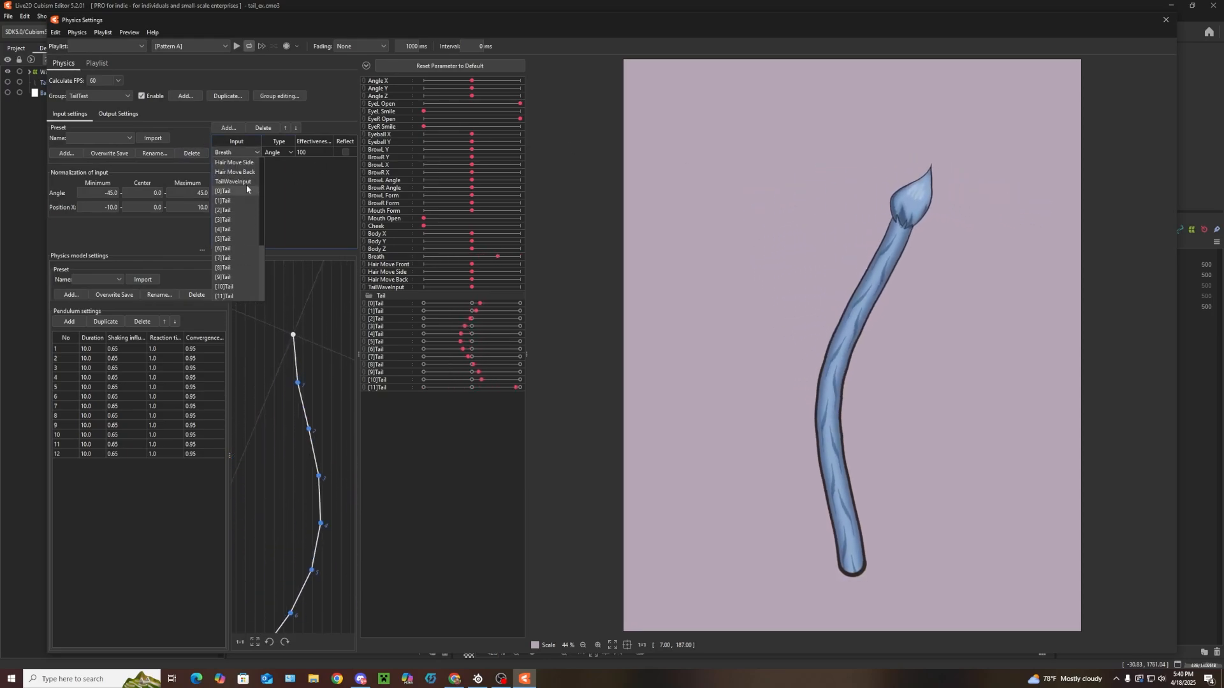
click(236, 210)
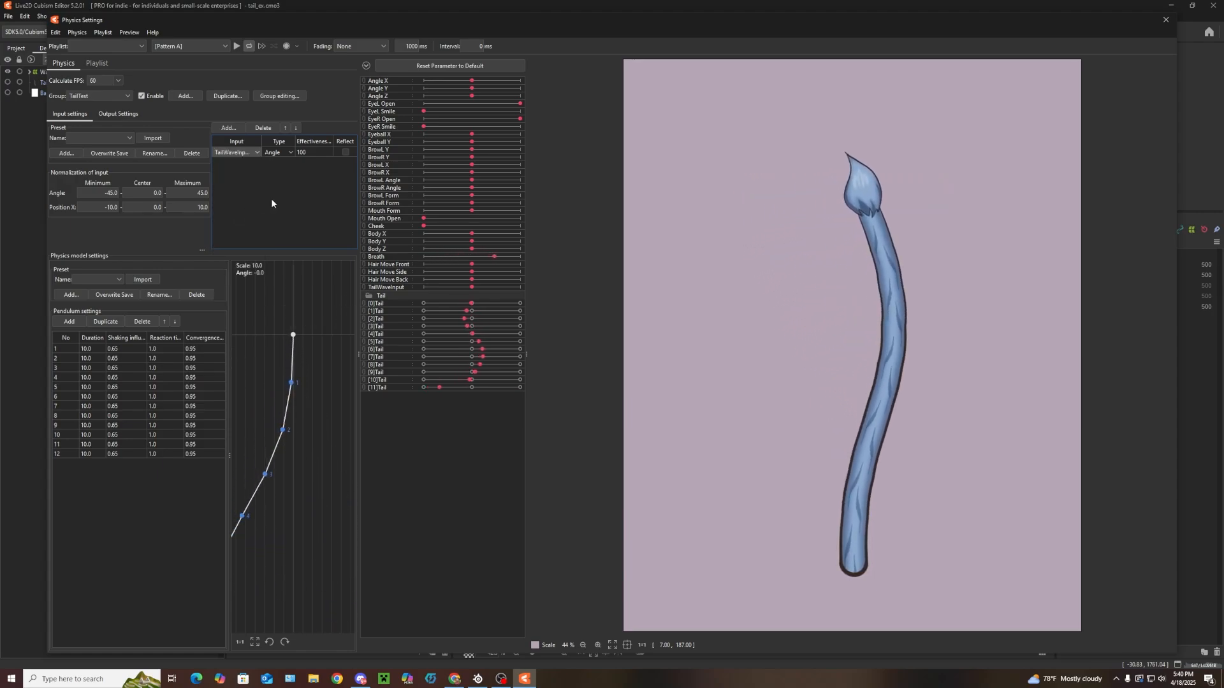